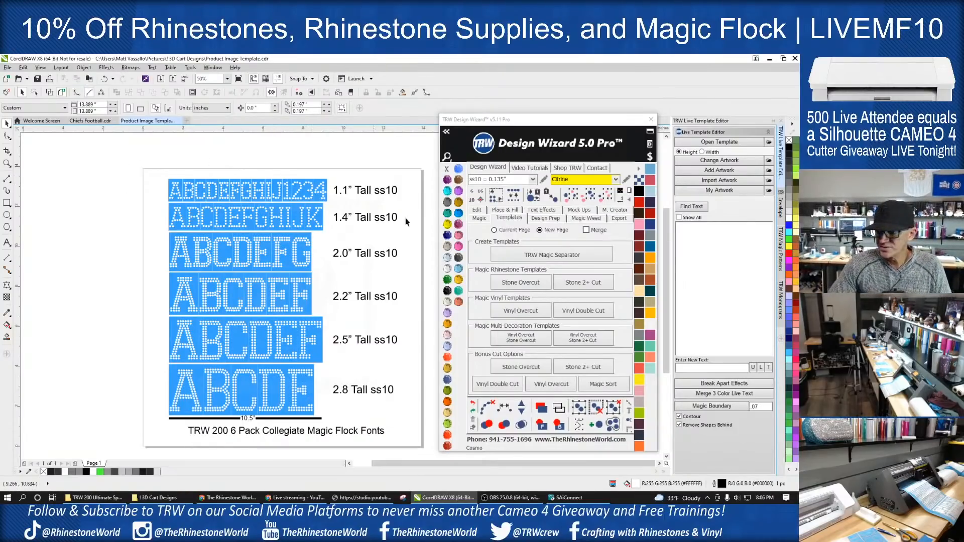
- Switch to Chrome and open the TRW 200 Ultimate Sport Font Pack download page from the homepage's product listings
{"action": "left_click", "coordinate": [224, 498]}
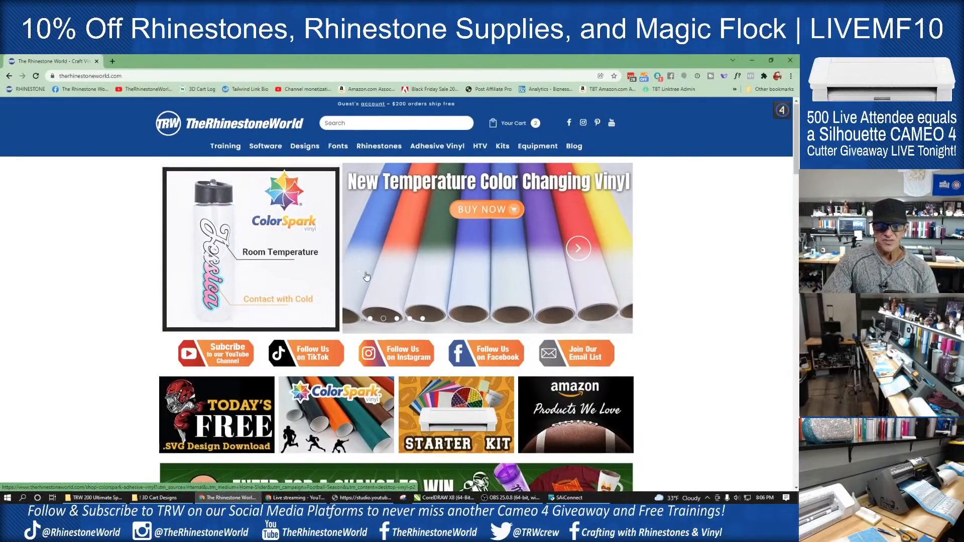
{"action": "scroll", "coordinate": [366, 276], "scroll_direction": "down", "scroll_amount": 9}
{"action": "scroll", "coordinate": [382, 259], "scroll_direction": "down", "scroll_amount": 9}
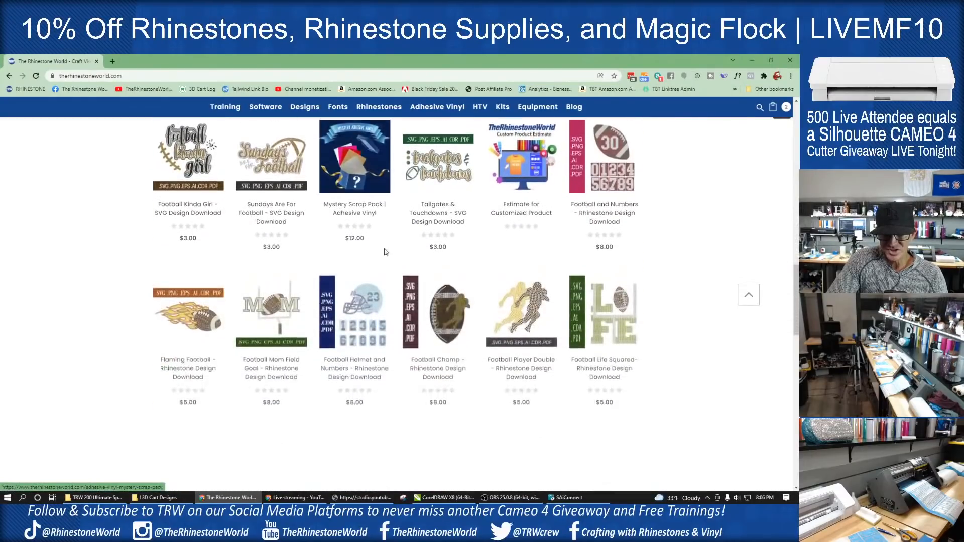
{"action": "scroll", "coordinate": [385, 251], "scroll_direction": "down", "scroll_amount": 4}
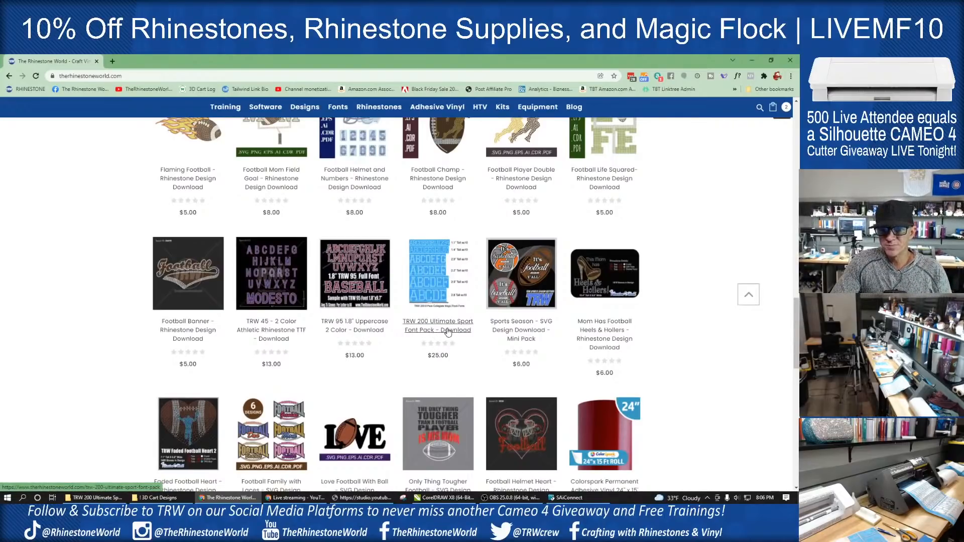
{"action": "left_click", "coordinate": [448, 332]}
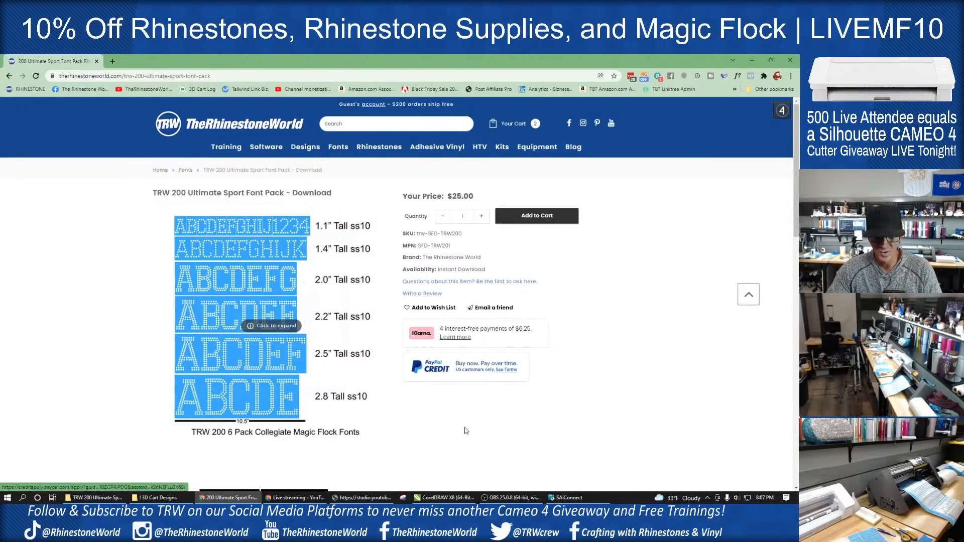
- Switch back to CorelDRAW and create a new blank Letter-size document
{"action": "left_click", "coordinate": [438, 498]}
{"action": "left_click", "coordinate": [438, 498]}
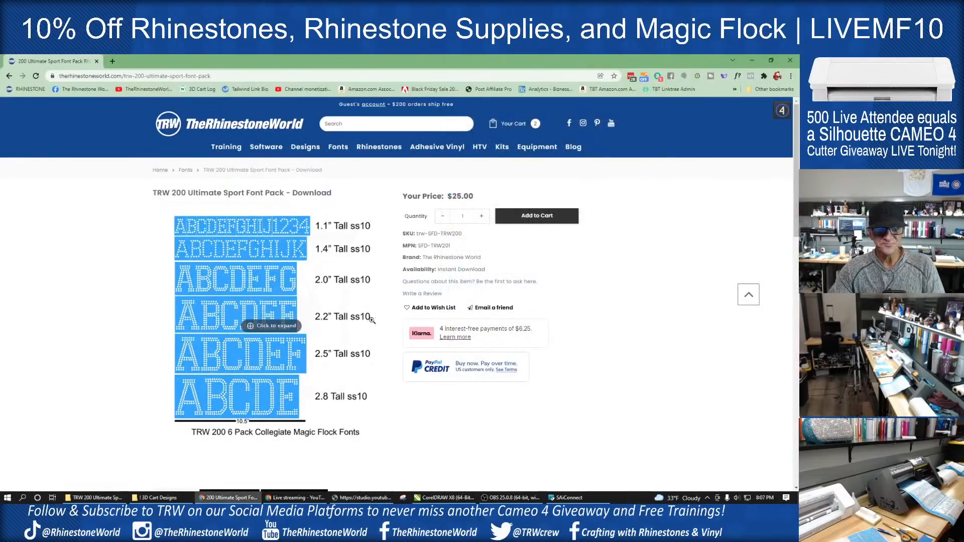
{"action": "left_click", "coordinate": [438, 498]}
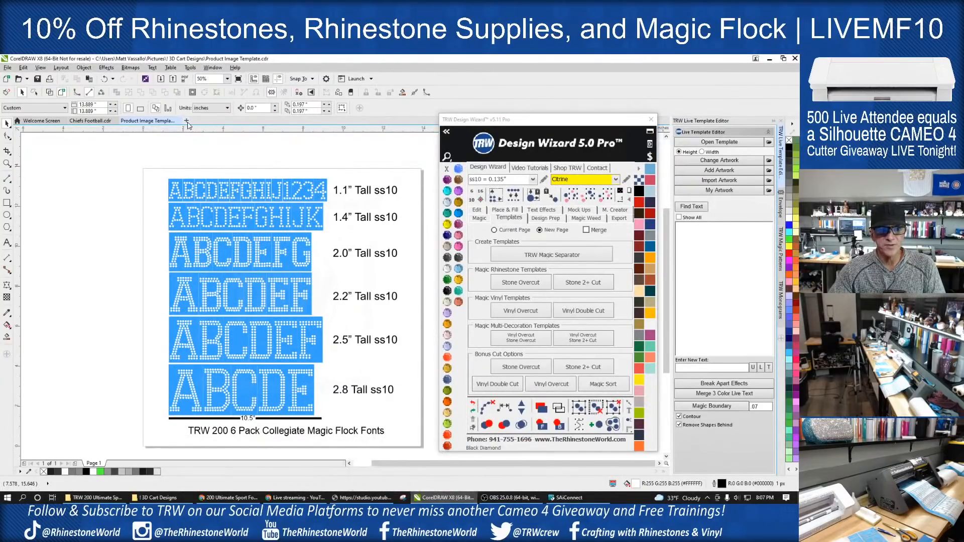
{"action": "left_click", "coordinate": [187, 121]}
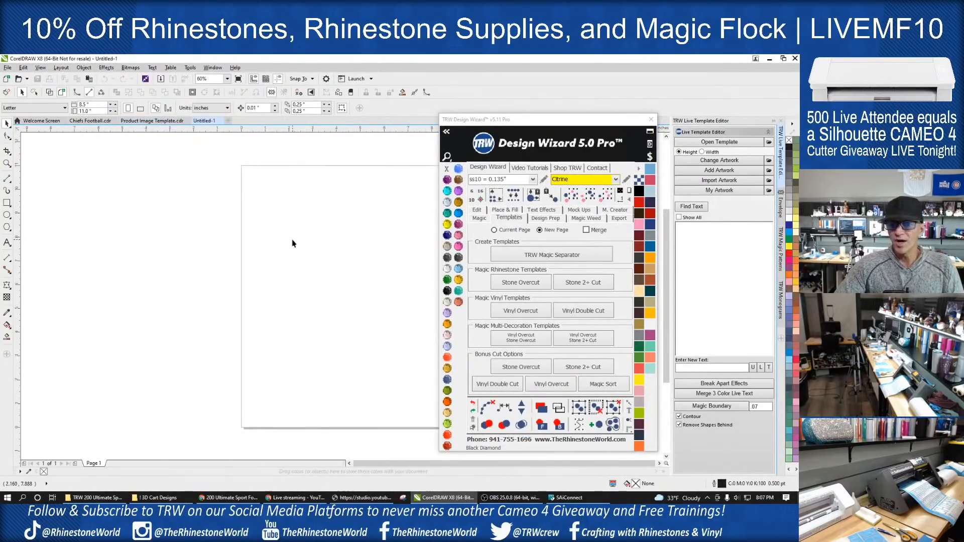
{"action": "scroll", "coordinate": [289, 256], "scroll_direction": "down", "scroll_amount": 2}
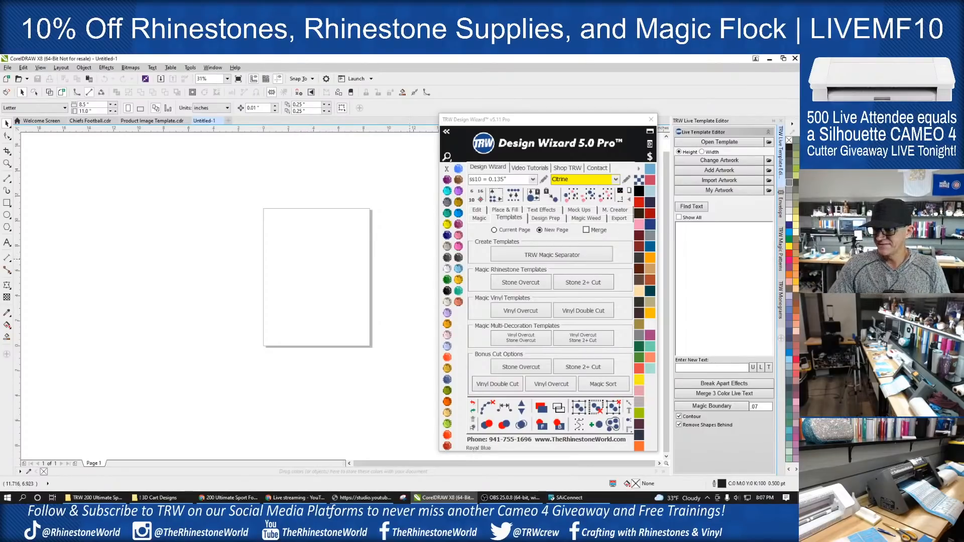
- Import the 1.1 inch Collegiate MF SVG from the TRW 200 Ultimate Sport MF Letter Pack Files folder onto the page
{"action": "left_click_drag", "start_coordinate": [798, 176], "coordinate": [594, 143]}
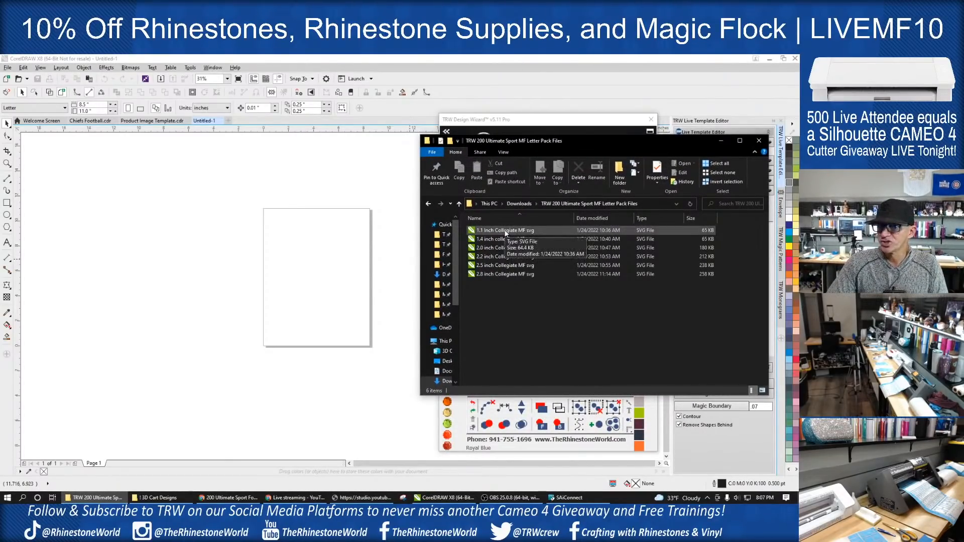
{"action": "left_click_drag", "start_coordinate": [522, 232], "coordinate": [304, 259]}
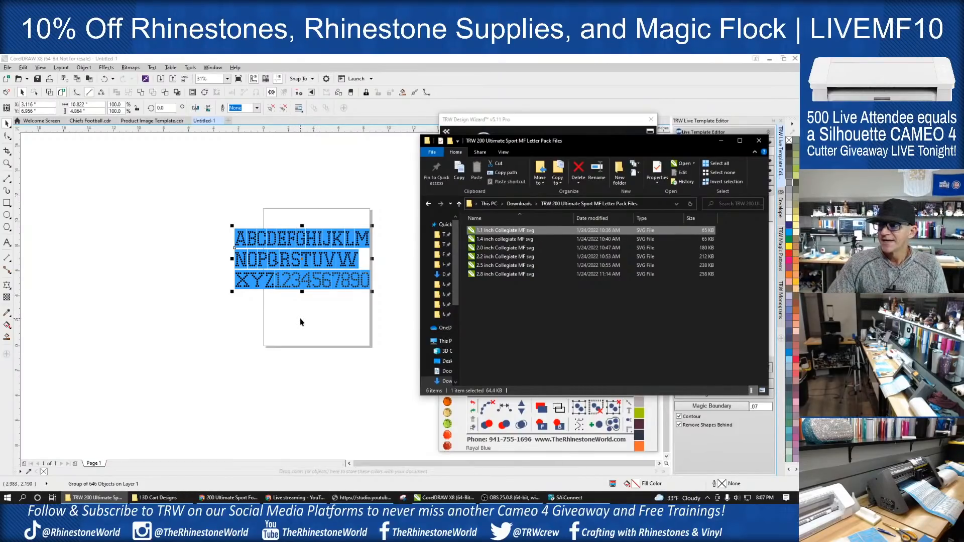
{"action": "left_click", "coordinate": [319, 298]}
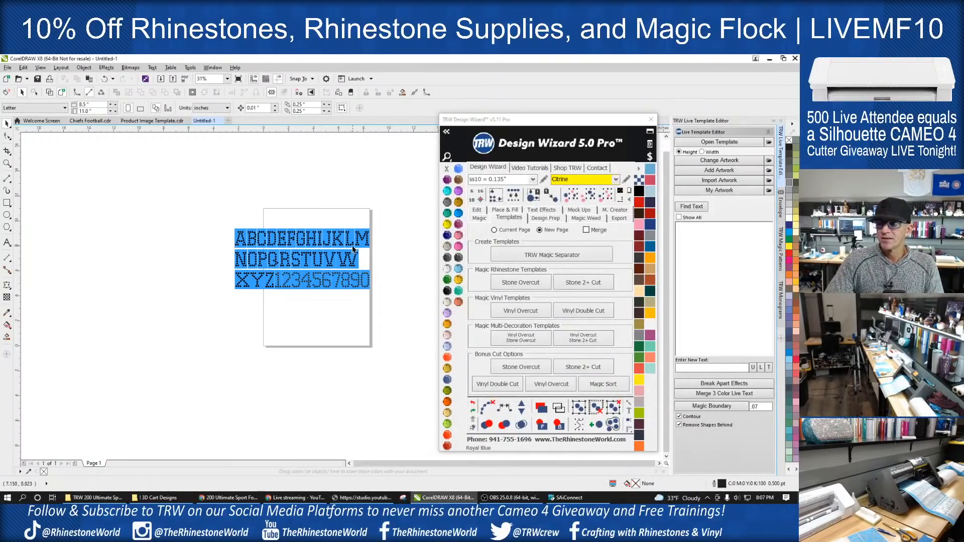
{"action": "scroll", "coordinate": [348, 243], "scroll_direction": "up", "scroll_amount": 2}
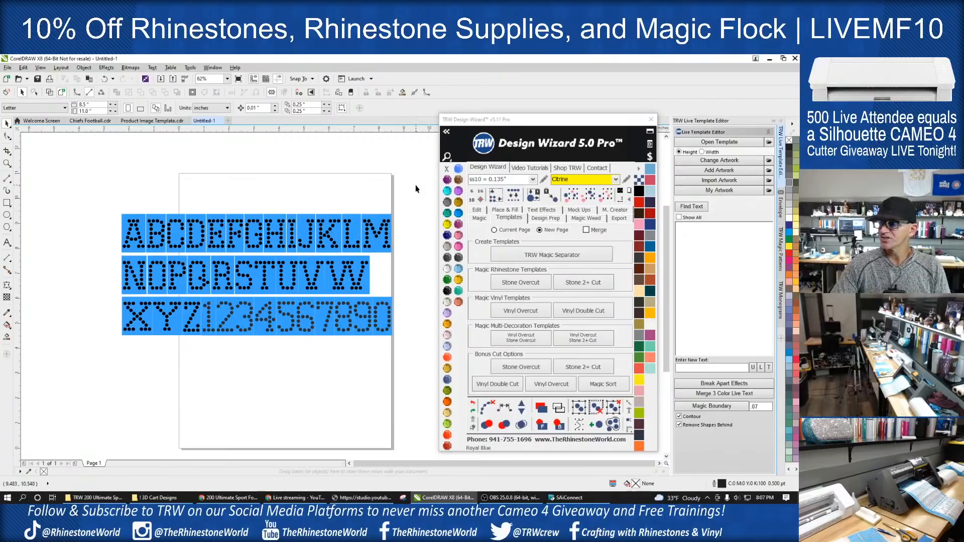
- Examine the size and stone layout of the imported 1.1 inch alphabet and numbers
{"action": "left_click_drag", "start_coordinate": [415, 188], "coordinate": [73, 377]}
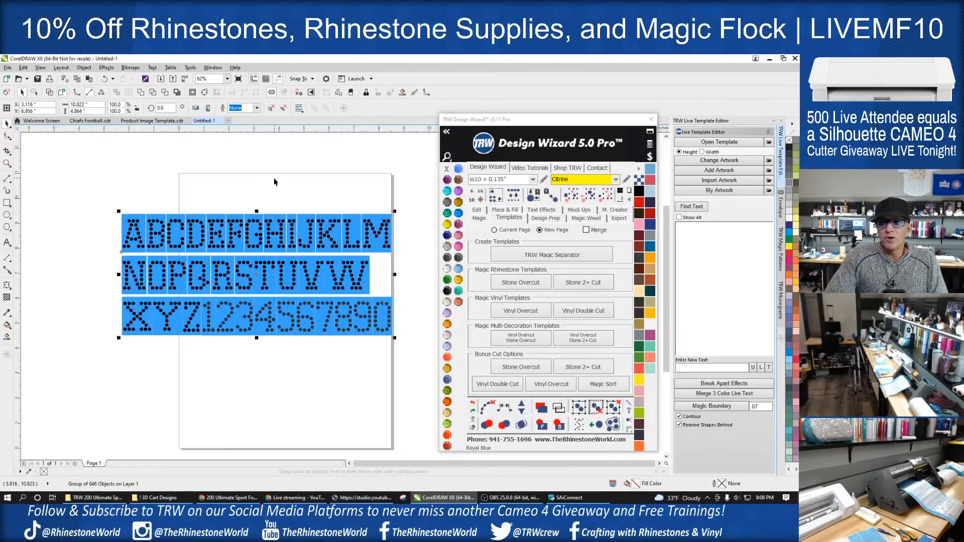
{"action": "left_click", "coordinate": [325, 196]}
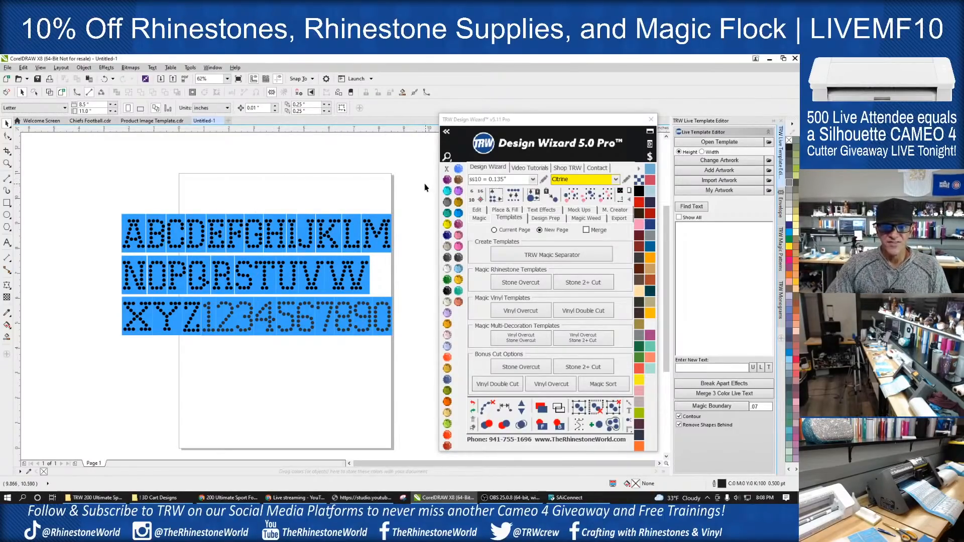
{"action": "left_click_drag", "start_coordinate": [425, 185], "coordinate": [92, 391]}
{"action": "scroll", "coordinate": [337, 292], "scroll_direction": "up", "scroll_amount": 2}
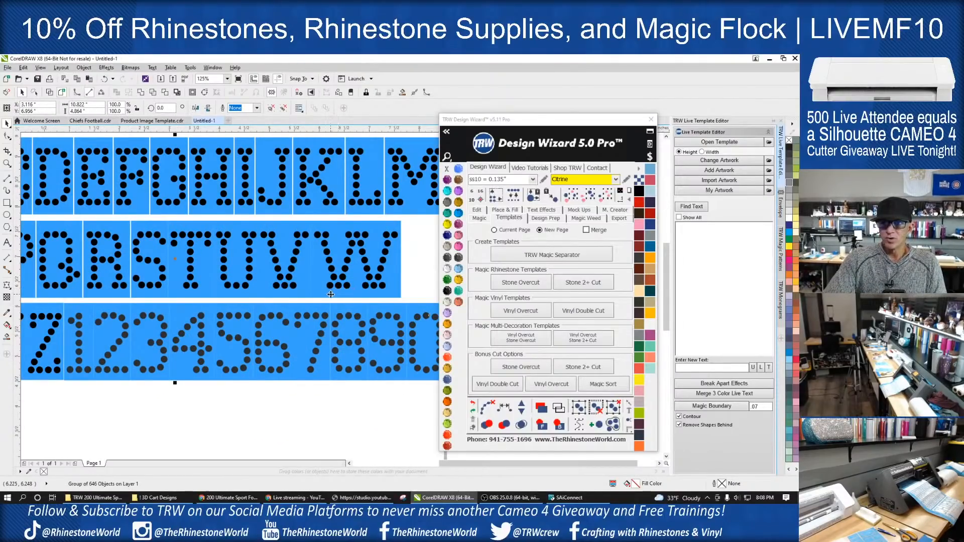
{"action": "scroll", "coordinate": [337, 292], "scroll_direction": "down", "scroll_amount": 2}
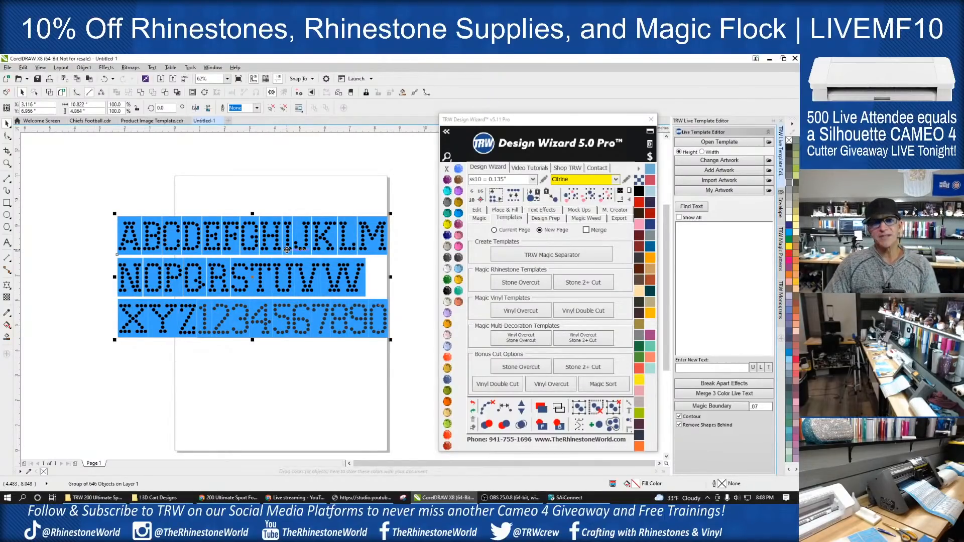
{"action": "left_click", "coordinate": [399, 272]}
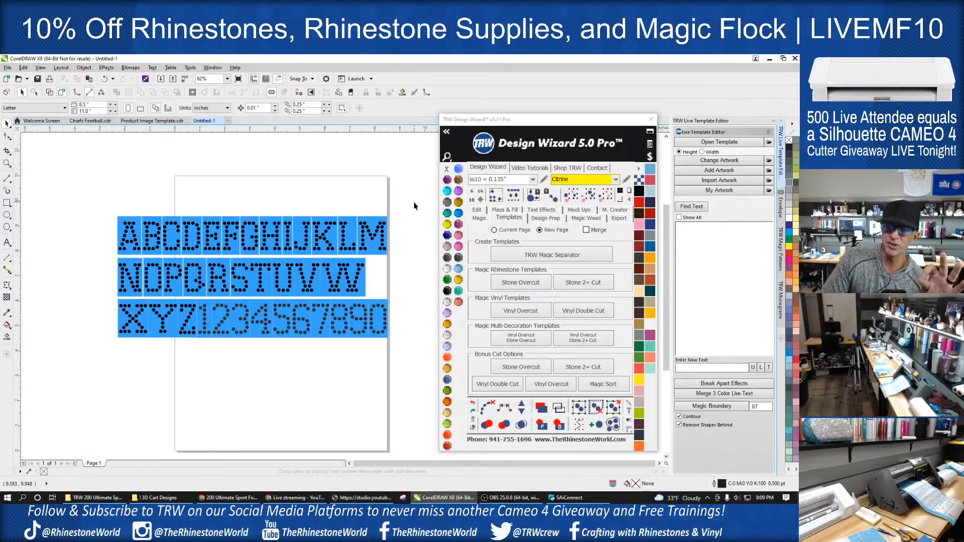
- Delete the 1.1 inch alphabet from the page
{"action": "left_click_drag", "start_coordinate": [404, 182], "coordinate": [103, 386]}
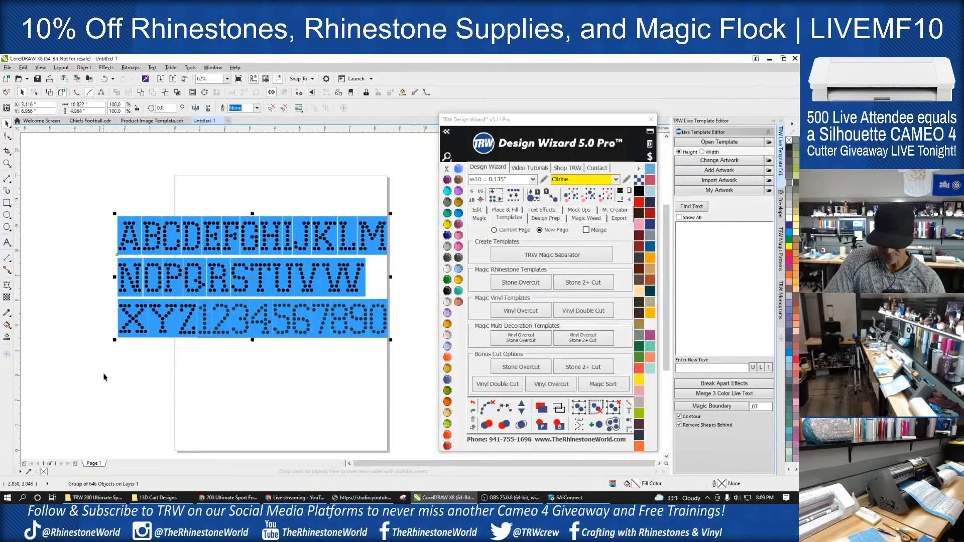
{"action": "key", "text": "Delete"}
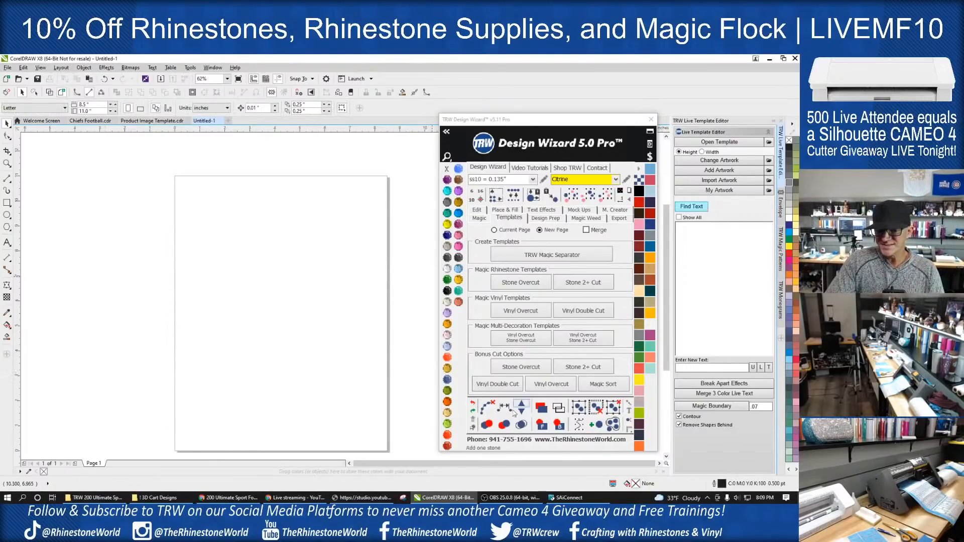
- Switch to Chrome to review the font pack's product page
{"action": "mouse_move", "coordinate": [365, 499]}
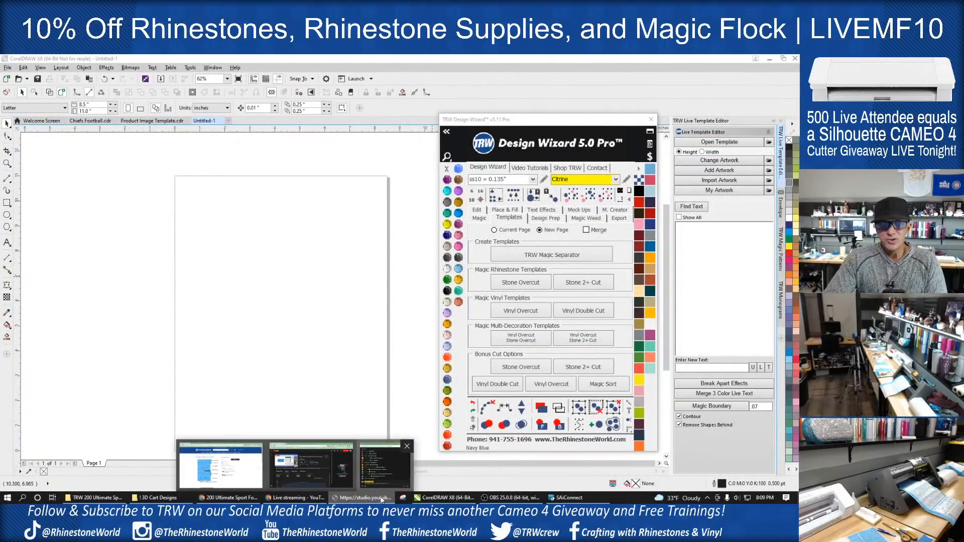
{"action": "left_click", "coordinate": [246, 487]}
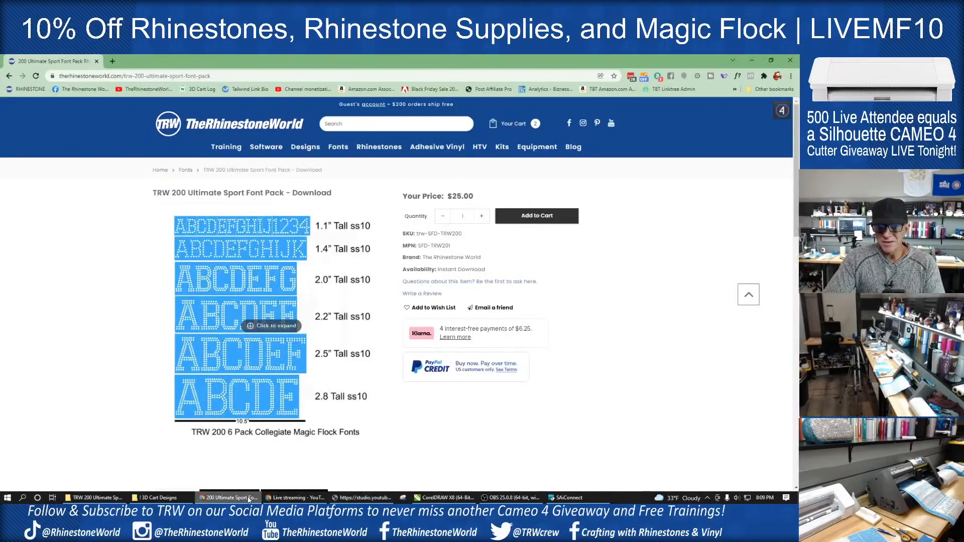
{"action": "mouse_move", "coordinate": [296, 499]}
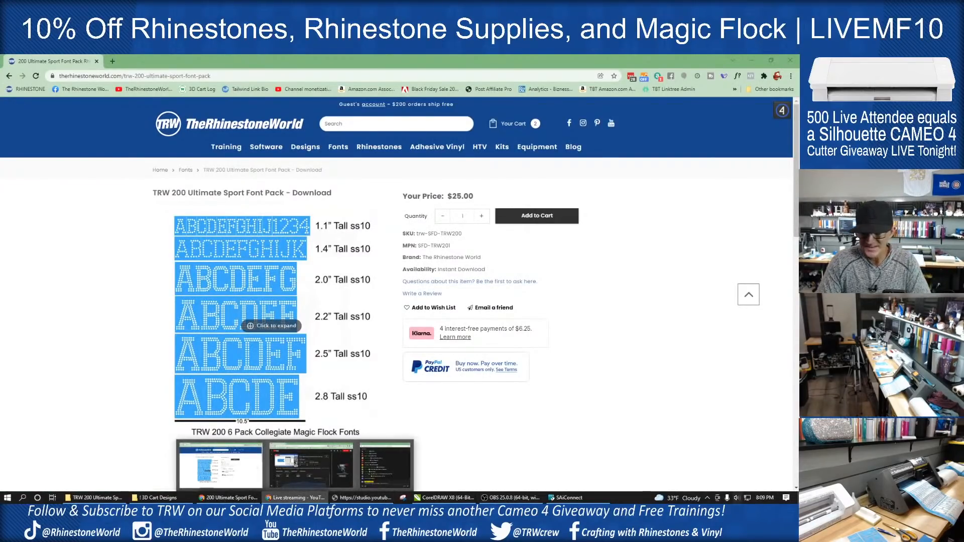
- Import the 2.8 inch Collegiate MF SVG from the letter pack folder into the blank CorelDRAW document
{"action": "left_click", "coordinate": [96, 498]}
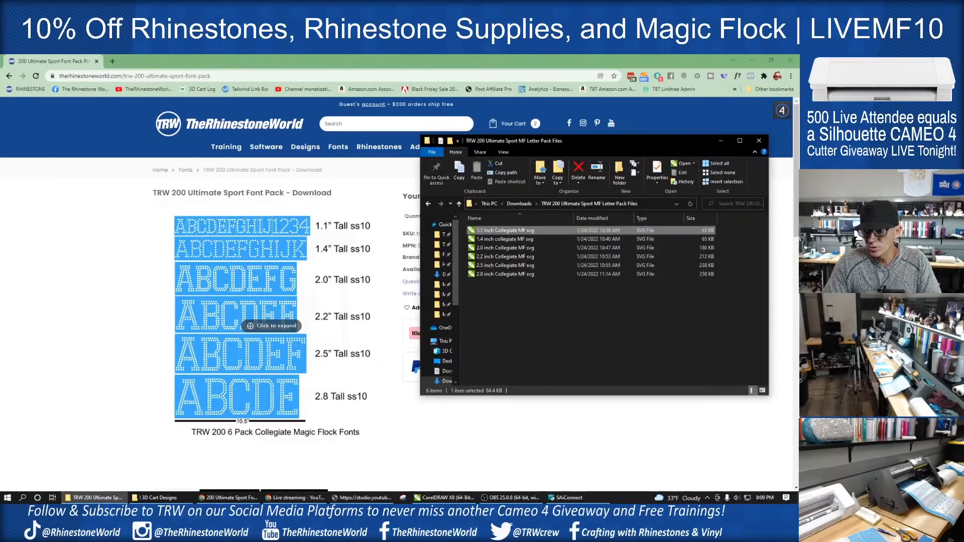
{"action": "left_click", "coordinate": [442, 498]}
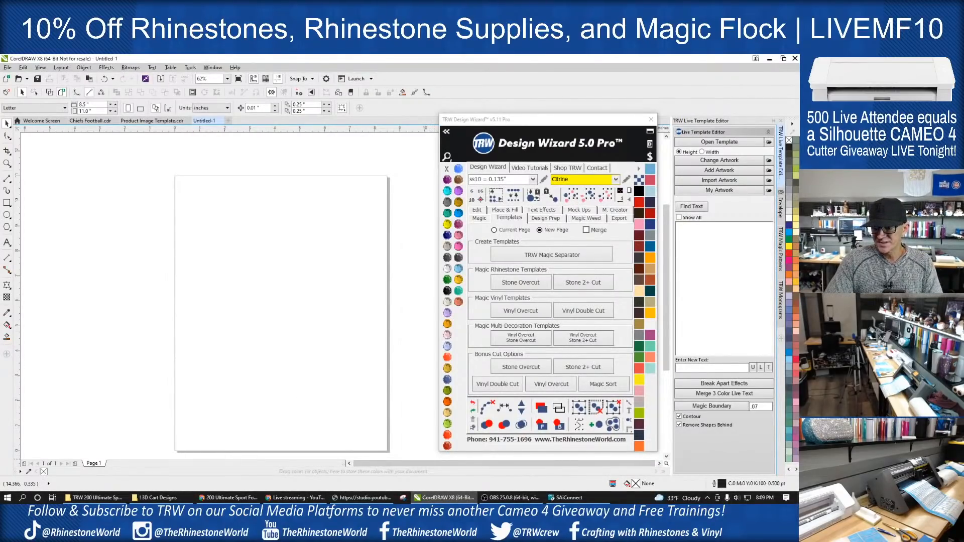
{"action": "key", "text": "alt+Tab"}
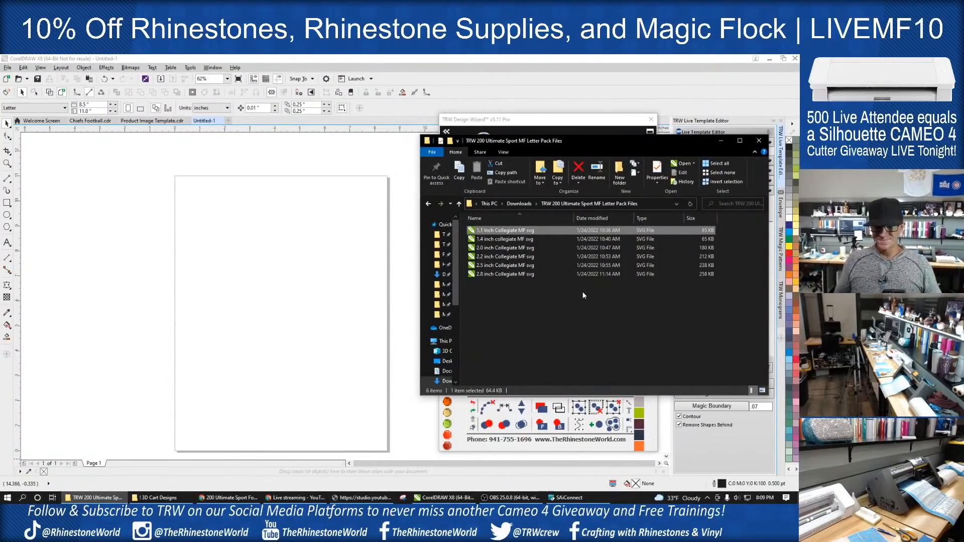
{"action": "left_click", "coordinate": [513, 273]}
{"action": "left_click_drag", "start_coordinate": [513, 273], "coordinate": [239, 275]}
{"action": "scroll", "coordinate": [337, 276], "scroll_direction": "down", "scroll_amount": 1}
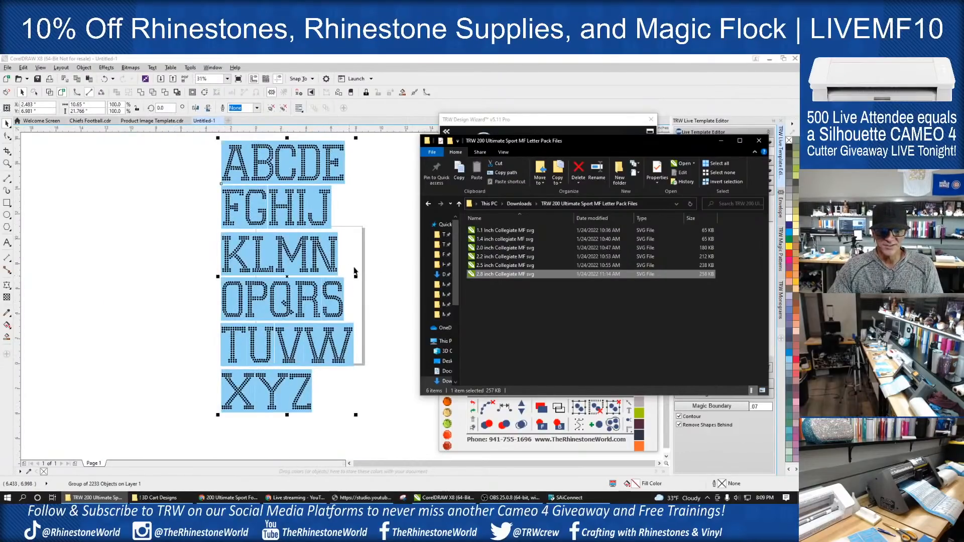
{"action": "left_click", "coordinate": [365, 266]}
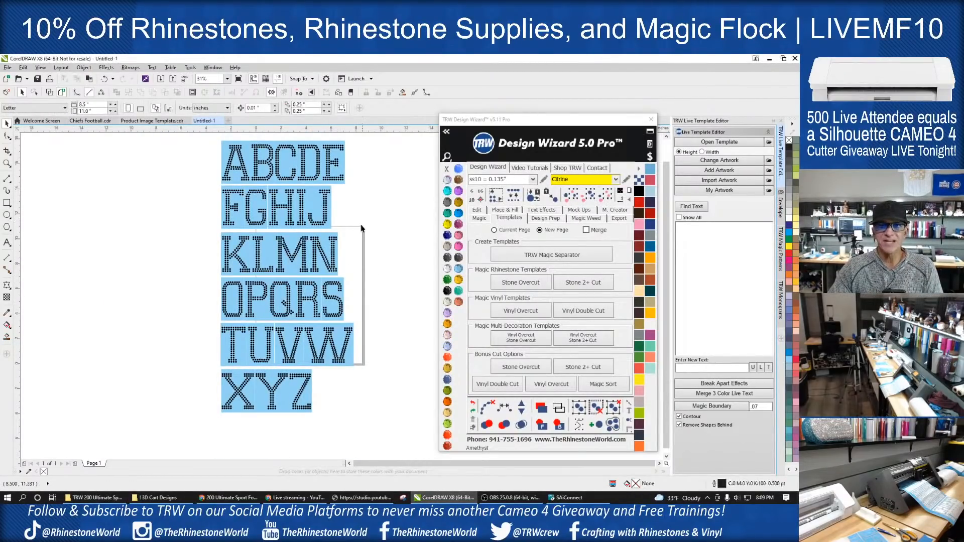
- Ungroup the 2.8 inch alphabet and move the letter C with its backing to the empty area beside the page
{"action": "scroll", "coordinate": [366, 223], "scroll_direction": "down", "scroll_amount": 1}
{"action": "left_click", "coordinate": [325, 197]}
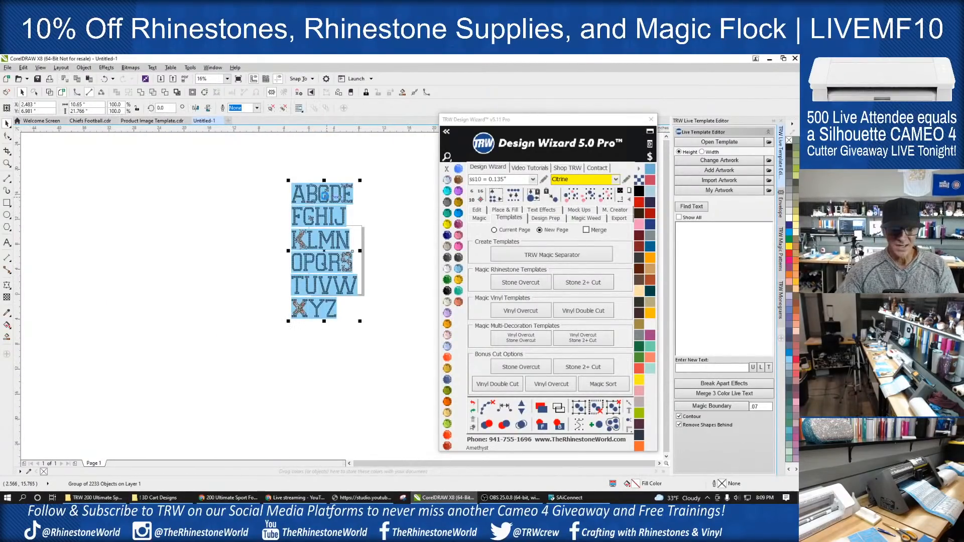
{"action": "left_click", "coordinate": [375, 209]}
{"action": "scroll", "coordinate": [374, 213], "scroll_direction": "up", "scroll_amount": 1}
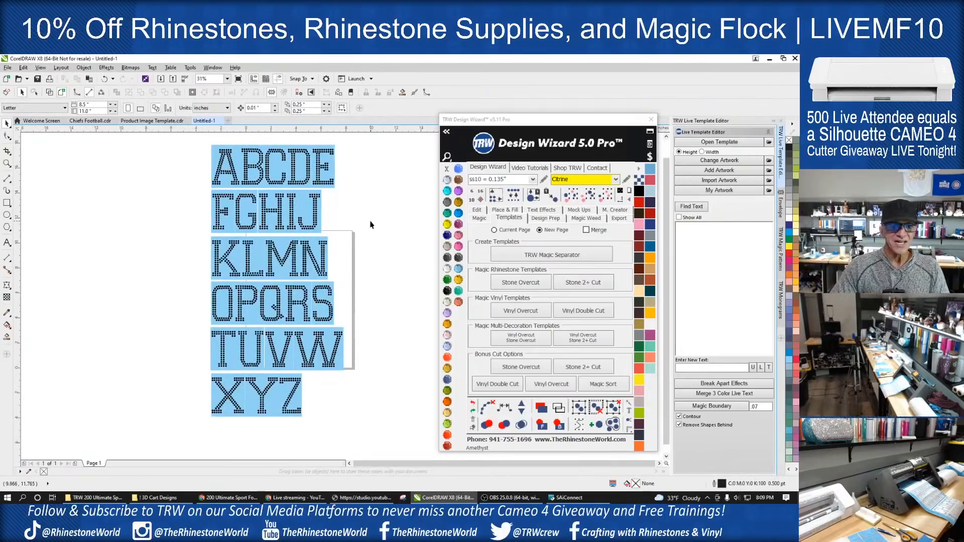
{"action": "left_click_drag", "start_coordinate": [263, 140], "coordinate": [387, 298]}
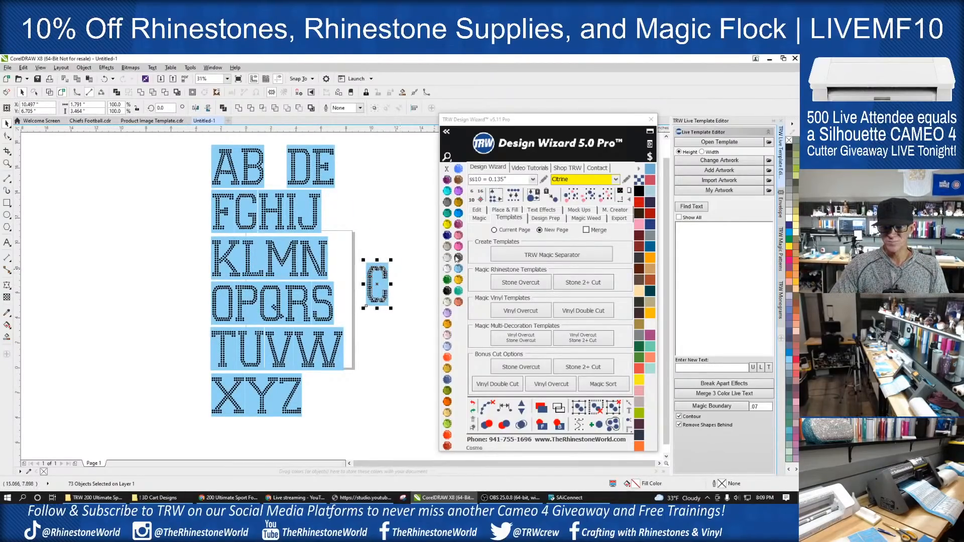
- Create guides at the top and bottom of the letter C with Design Wizard, and move its window clear of the workspace
{"action": "left_click", "coordinate": [479, 210]}
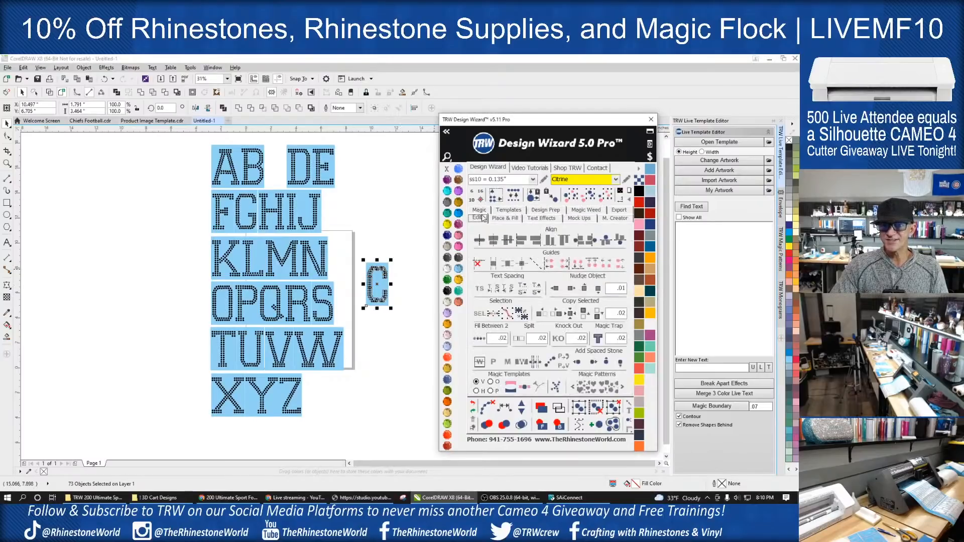
{"action": "left_click", "coordinate": [507, 266]}
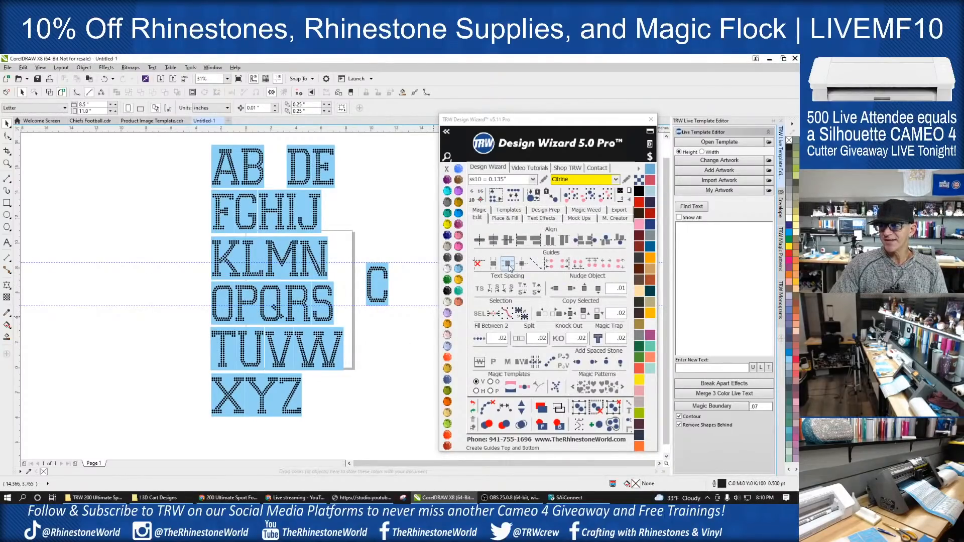
{"action": "left_click_drag", "start_coordinate": [502, 119], "coordinate": [593, 118]}
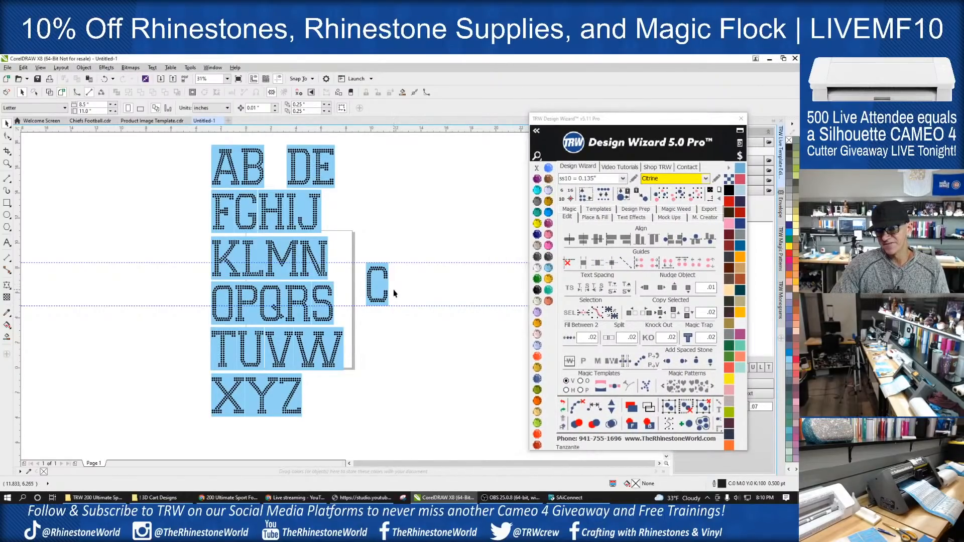
{"action": "scroll", "coordinate": [393, 289], "scroll_direction": "up", "scroll_amount": 2}
- Select the letter H with its backing and move it out of the alphabet to just beside the C
{"action": "scroll", "coordinate": [385, 291], "scroll_direction": "down", "scroll_amount": 2}
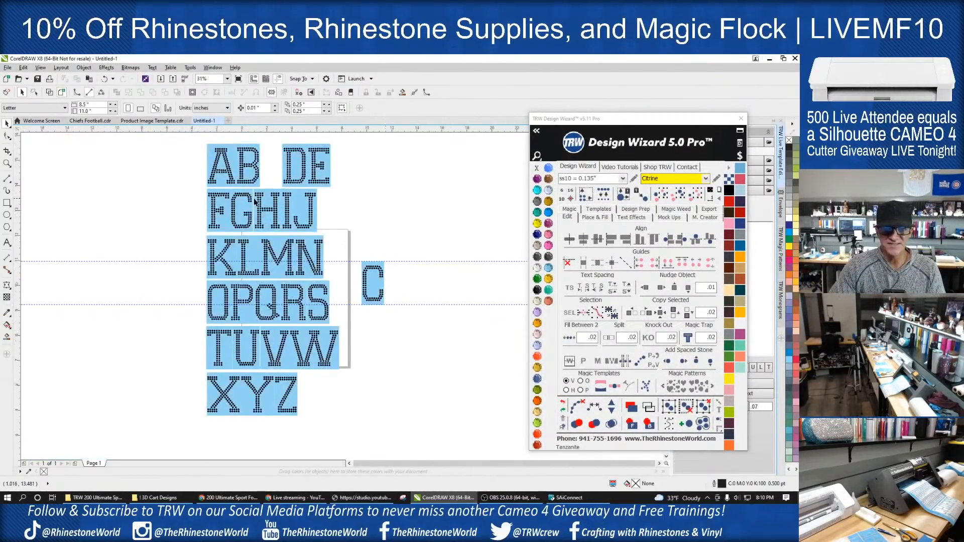
{"action": "scroll", "coordinate": [249, 181], "scroll_direction": "up", "scroll_amount": 2}
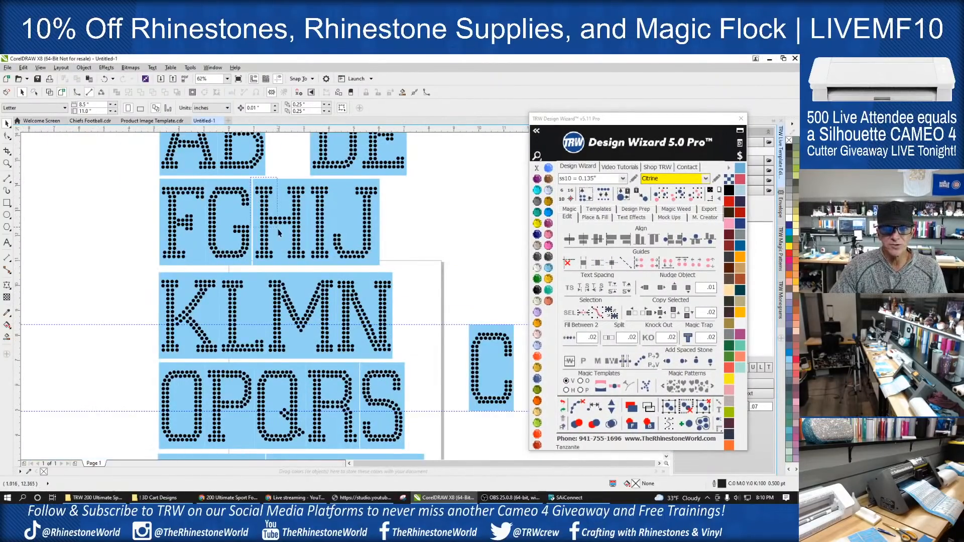
{"action": "left_click_drag", "start_coordinate": [251, 179], "coordinate": [310, 268]}
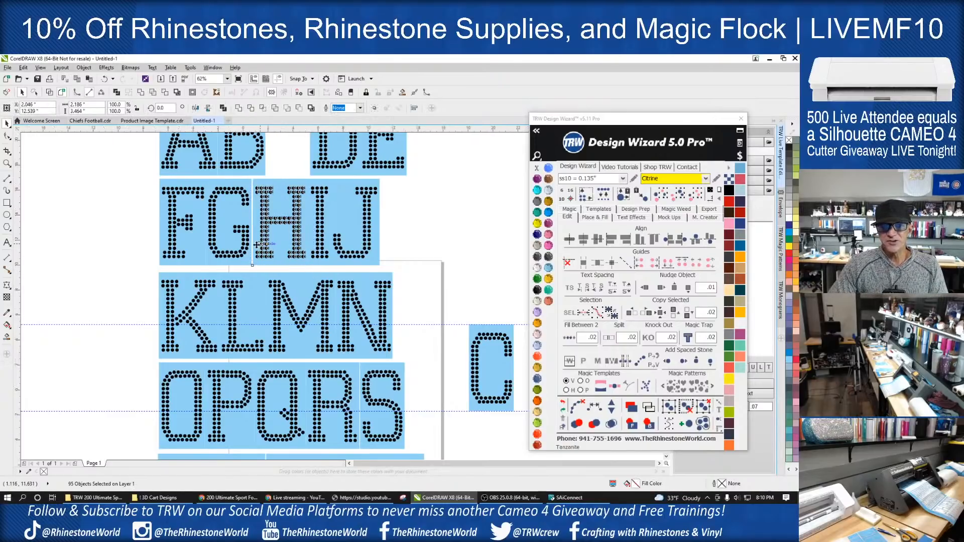
{"action": "scroll", "coordinate": [257, 245], "scroll_direction": "down", "scroll_amount": 2}
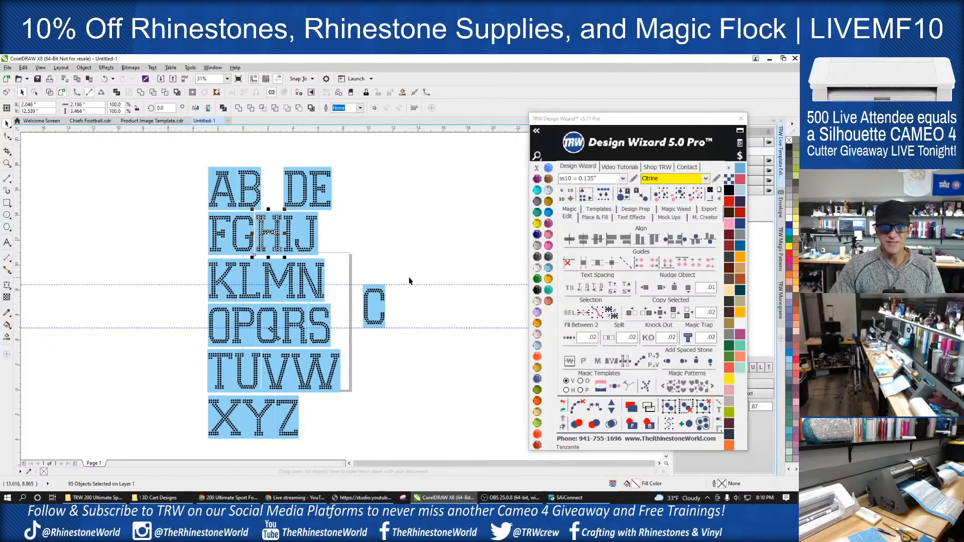
{"action": "left_click_drag", "start_coordinate": [277, 240], "coordinate": [417, 299]}
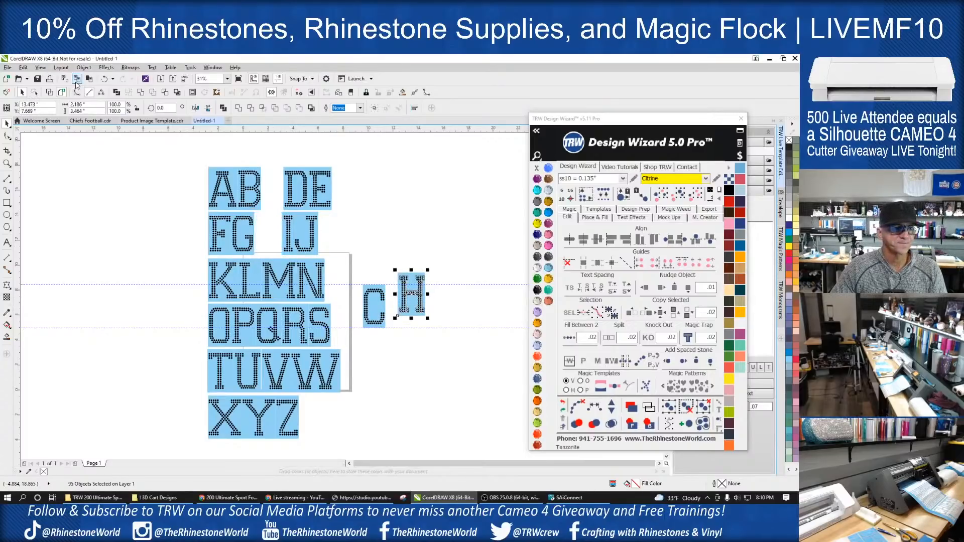
- Enable snapping to guidelines and align the H between the two guides, directly after the C
{"action": "left_click", "coordinate": [40, 67]}
{"action": "mouse_move", "coordinate": [84, 266]}
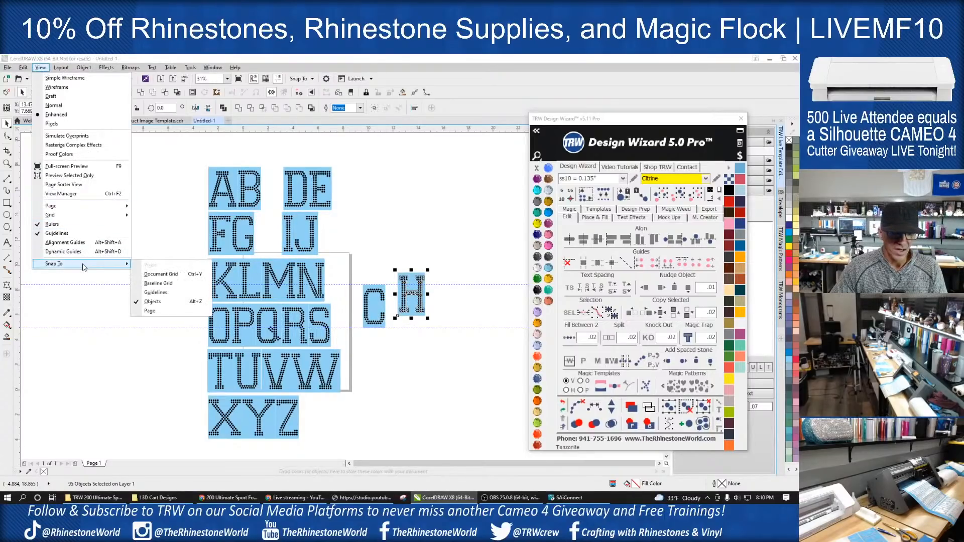
{"action": "left_click", "coordinate": [168, 292]}
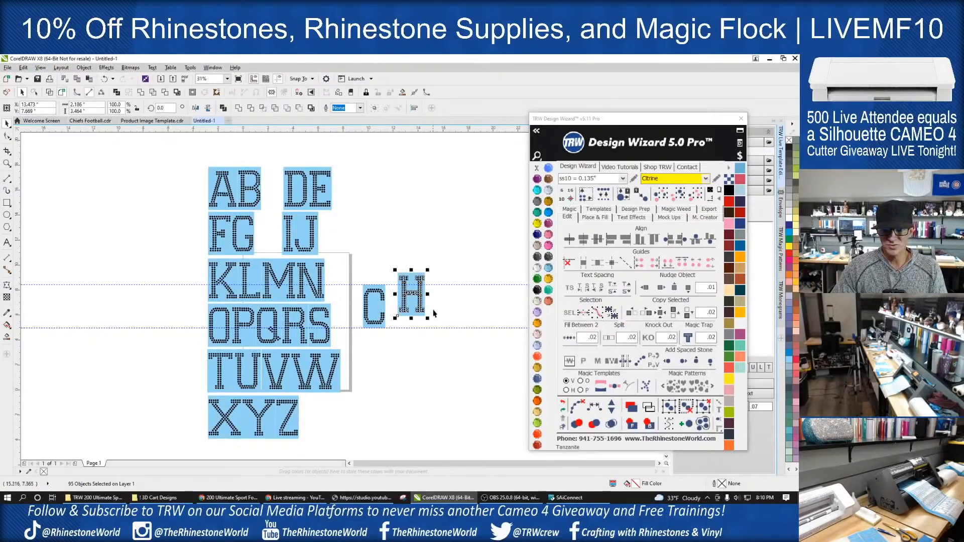
{"action": "scroll", "coordinate": [433, 313], "scroll_direction": "up", "scroll_amount": 2}
{"action": "left_click_drag", "start_coordinate": [372, 295], "coordinate": [350, 318]}
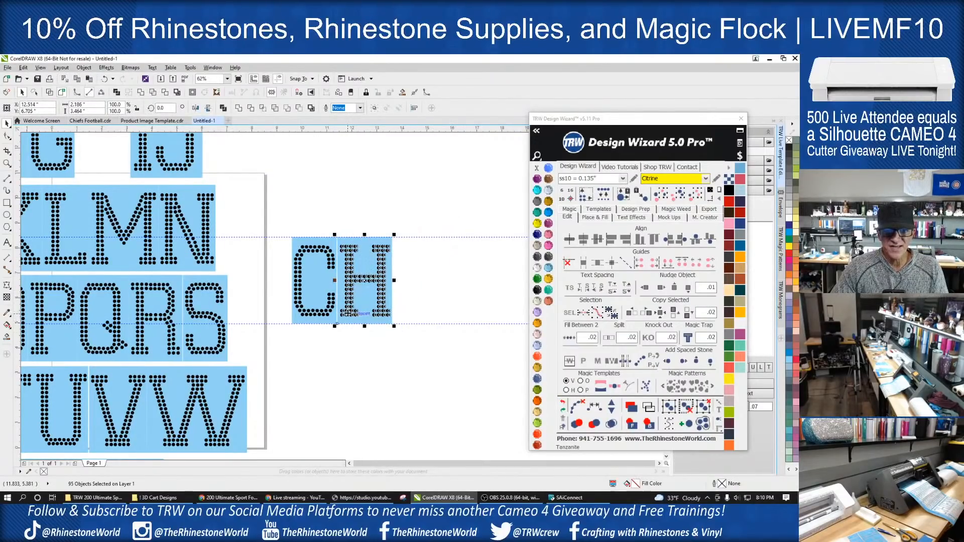
- Move the letter I with its backing between the guides after the H and nudge it closer to the H
{"action": "scroll", "coordinate": [355, 305], "scroll_direction": "down", "scroll_amount": 2}
{"action": "scroll", "coordinate": [246, 210], "scroll_direction": "up", "scroll_amount": 2}
{"action": "left_click_drag", "start_coordinate": [234, 185], "coordinate": [377, 323]}
{"action": "scroll", "coordinate": [239, 259], "scroll_direction": "down", "scroll_amount": 2}
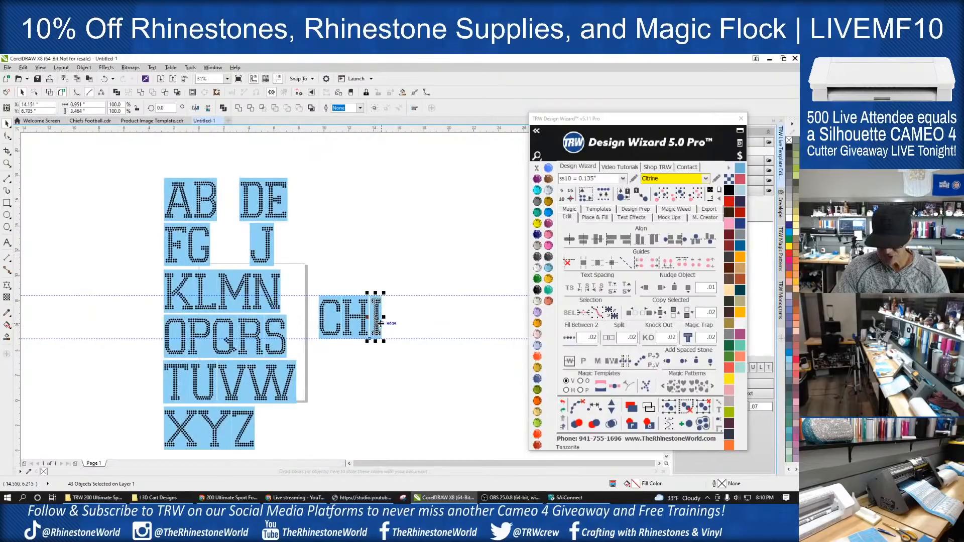
{"action": "key", "text": "Left"}
{"action": "key", "text": "Left"}
{"action": "key", "text": "Left"}
{"action": "key", "text": "Left"}
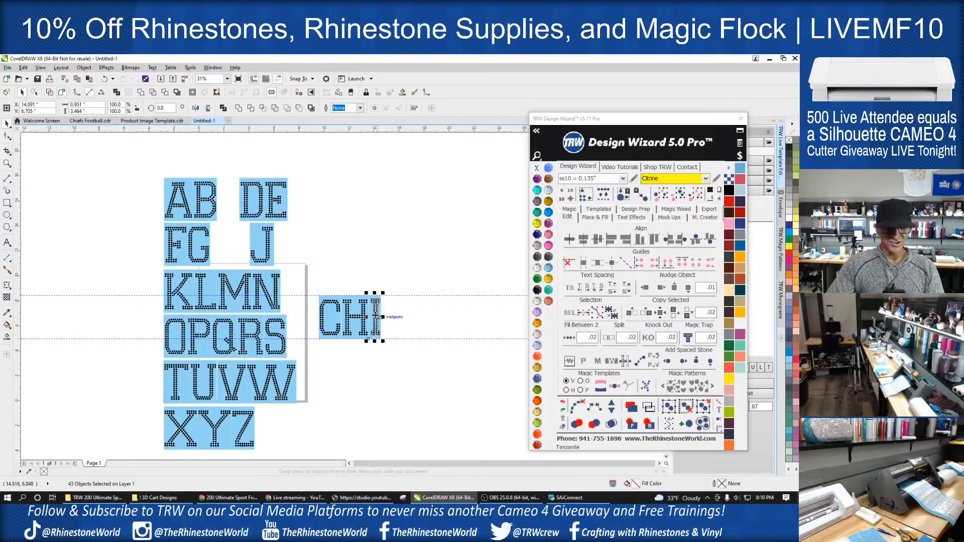
- Move the letters E and F with their backings between the guides, in order after the I
{"action": "left_click_drag", "start_coordinate": [303, 171], "coordinate": [386, 335]}
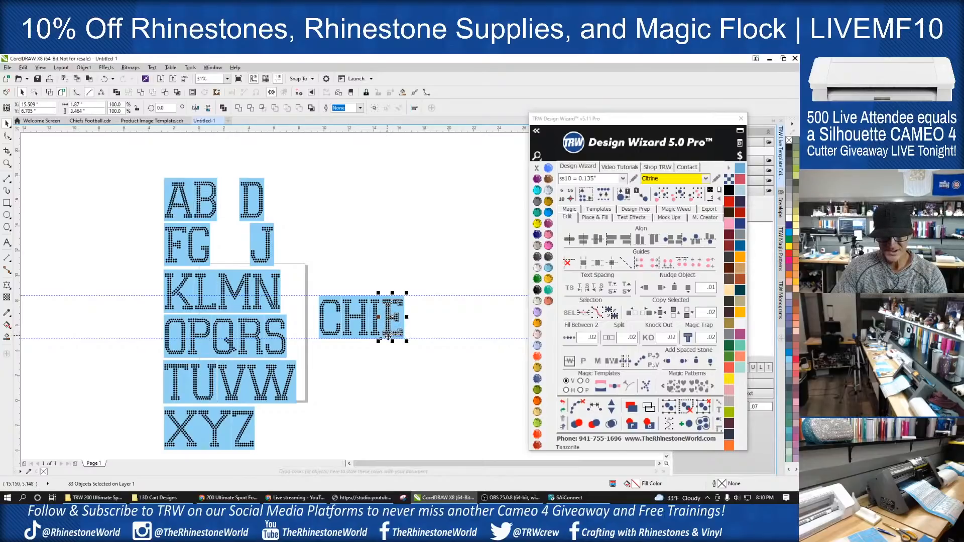
{"action": "left_click", "coordinate": [305, 258]}
{"action": "left_click_drag", "start_coordinate": [159, 221], "coordinate": [415, 334]}
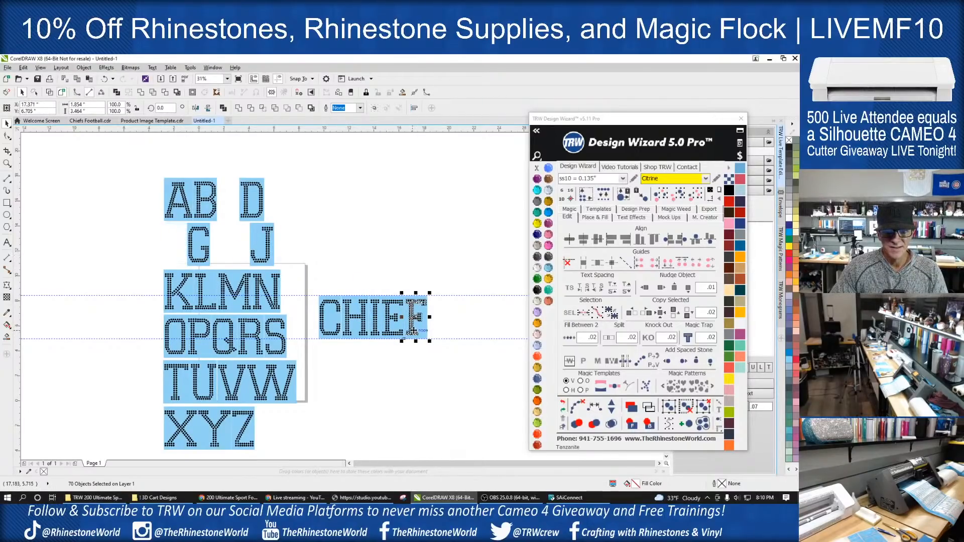
- Move the letter S with its backing between the guides after the F, and nudge it slightly away from the F
{"action": "left_click", "coordinate": [398, 385]}
{"action": "left_click_drag", "start_coordinate": [272, 350], "coordinate": [438, 332]}
{"action": "scroll", "coordinate": [439, 328], "scroll_direction": "up", "scroll_amount": 5}
{"action": "key", "text": "Right"}
{"action": "key", "text": "Right"}
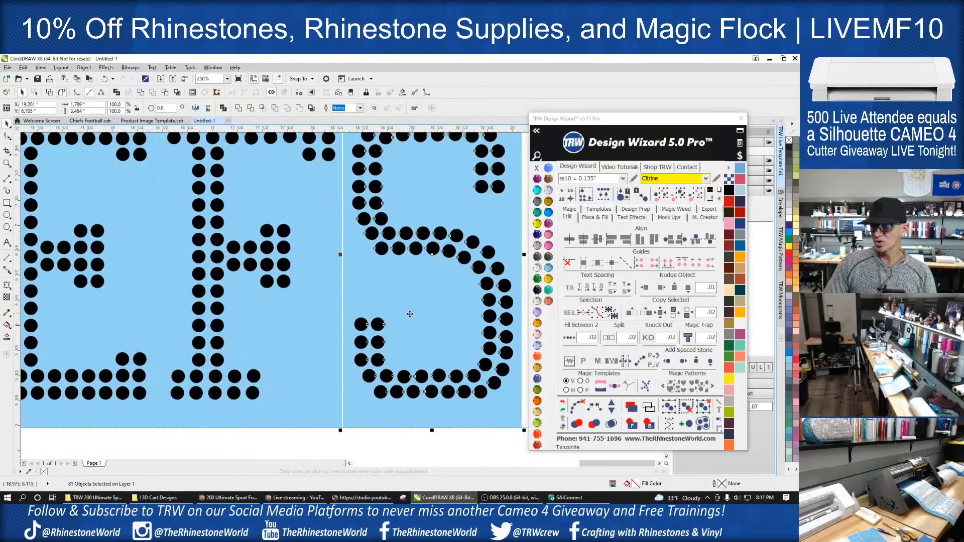
{"action": "scroll", "coordinate": [421, 306], "scroll_direction": "down", "scroll_amount": 4}
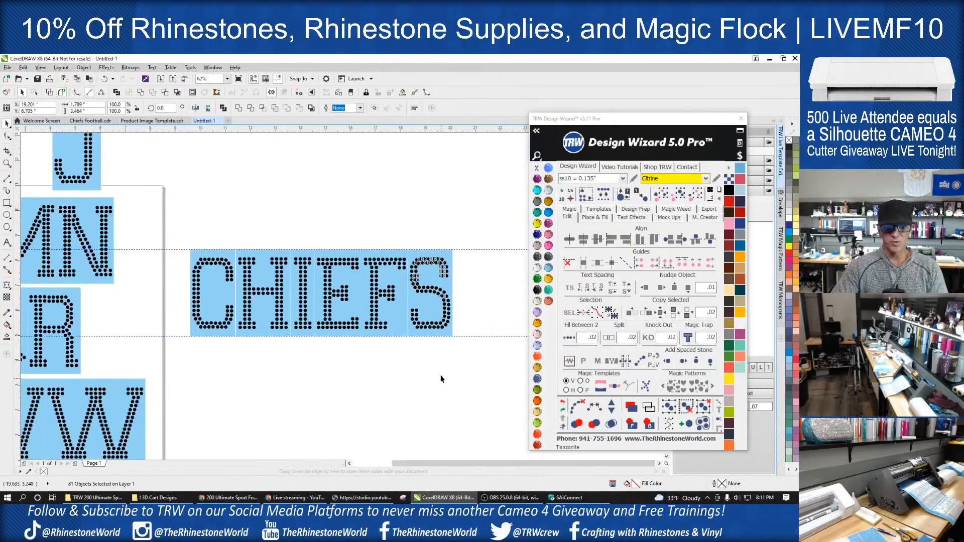
- Select the whole word CHIEFS and check its overall width and height
{"action": "left_click", "coordinate": [441, 379]}
{"action": "left_click_drag", "start_coordinate": [476, 231], "coordinate": [184, 367]}
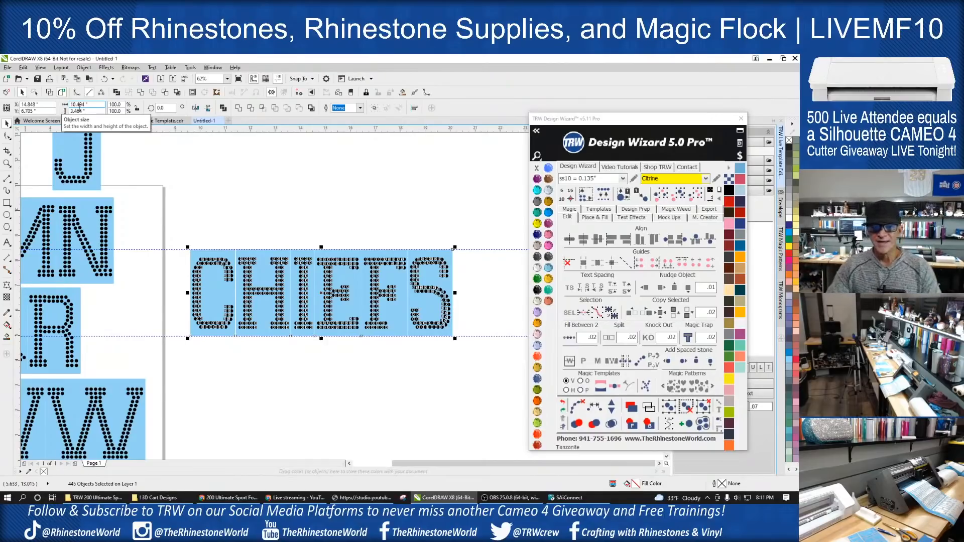
{"action": "scroll", "coordinate": [112, 247], "scroll_direction": "down", "scroll_amount": 4}
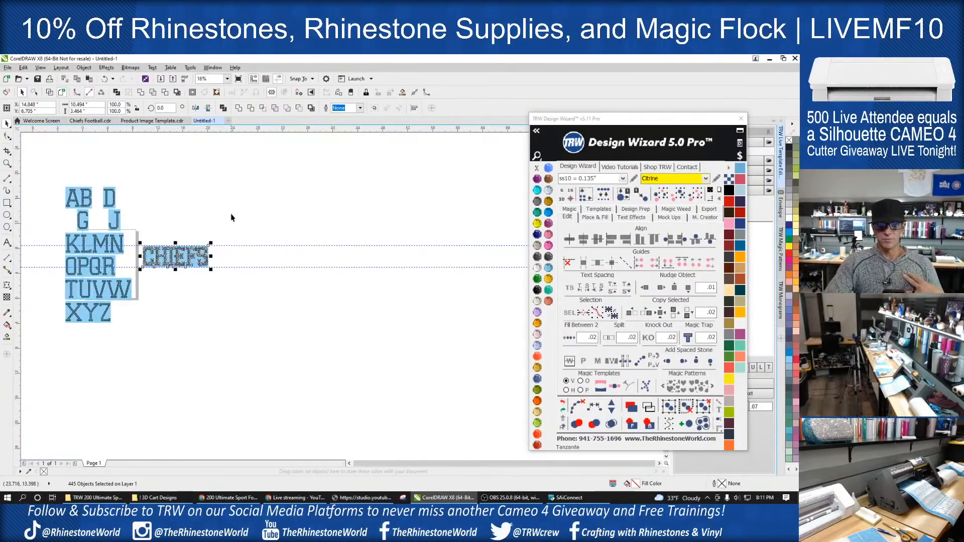
{"action": "scroll", "coordinate": [32, 216], "scroll_direction": "up", "scroll_amount": 2}
{"action": "scroll", "coordinate": [32, 216], "scroll_direction": "up", "scroll_amount": 1}
{"action": "scroll", "coordinate": [192, 231], "scroll_direction": "down", "scroll_amount": 1}
{"action": "left_click", "coordinate": [131, 157]}
{"action": "left_click_drag", "start_coordinate": [132, 155], "coordinate": [307, 454]}
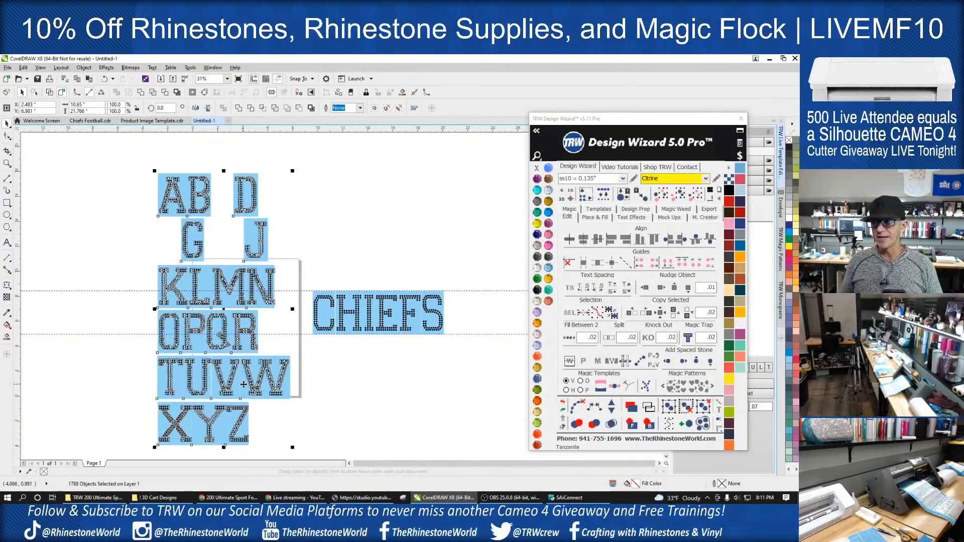
{"action": "left_click", "coordinate": [323, 280]}
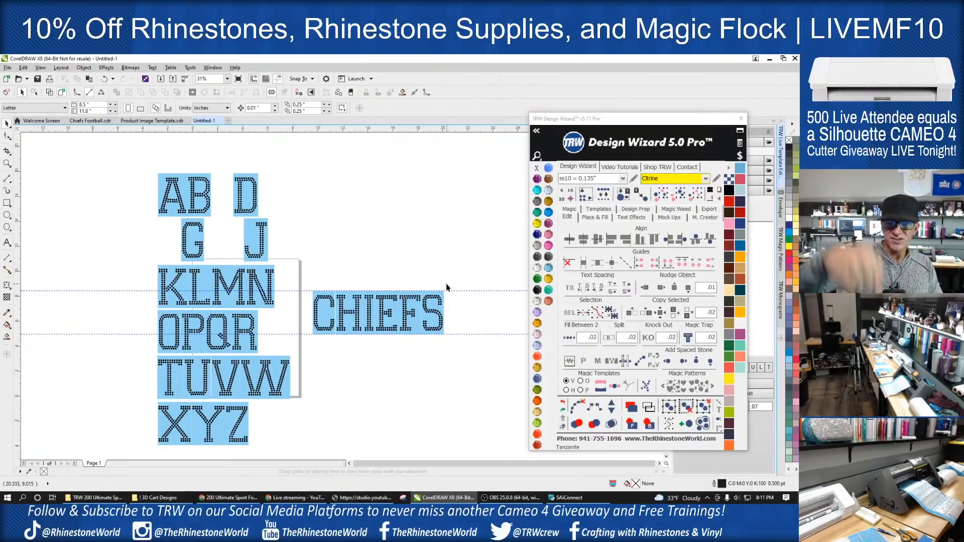
{"action": "left_click_drag", "start_coordinate": [307, 160], "coordinate": [113, 434]}
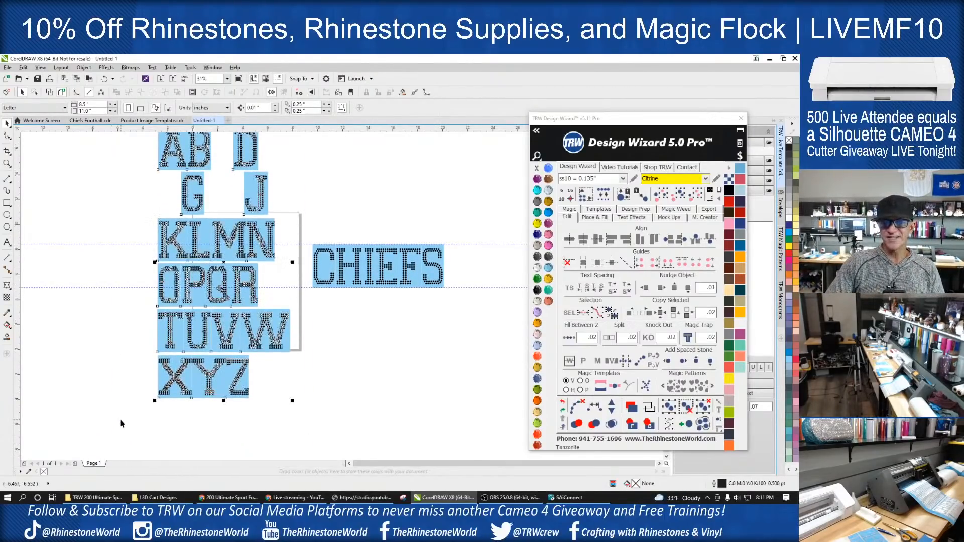
{"action": "scroll", "coordinate": [282, 297], "scroll_direction": "down", "scroll_amount": 2}
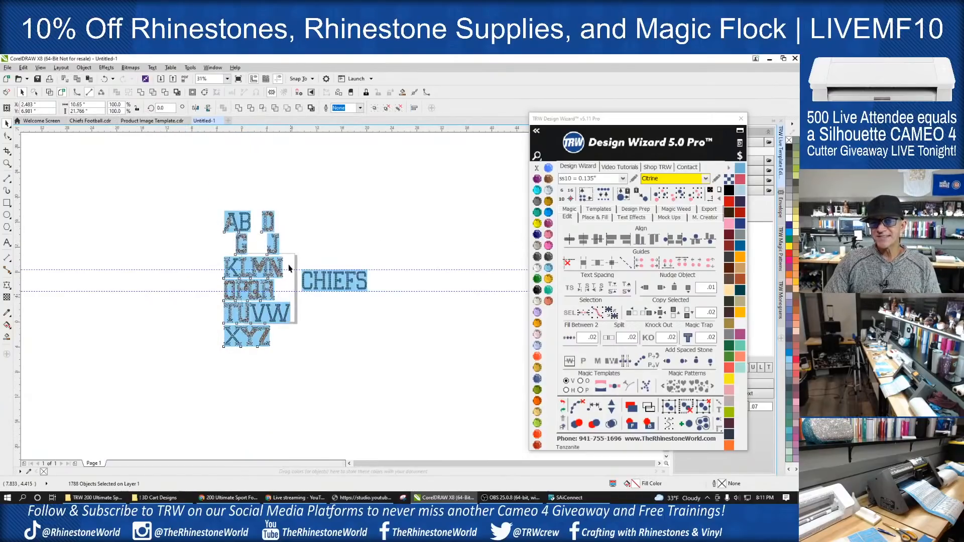
{"action": "scroll", "coordinate": [289, 271], "scroll_direction": "up", "scroll_amount": 2}
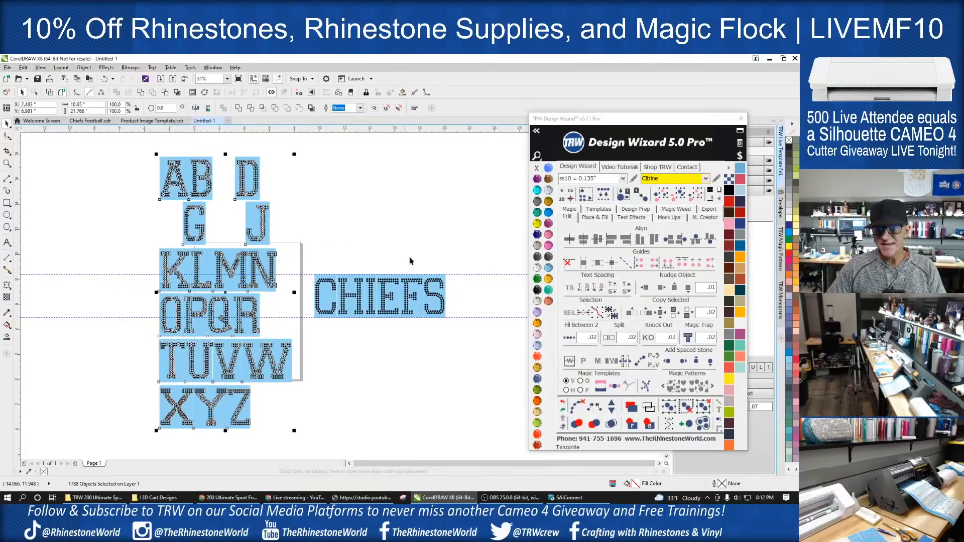
{"action": "scroll", "coordinate": [438, 304], "scroll_direction": "up", "scroll_amount": 2}
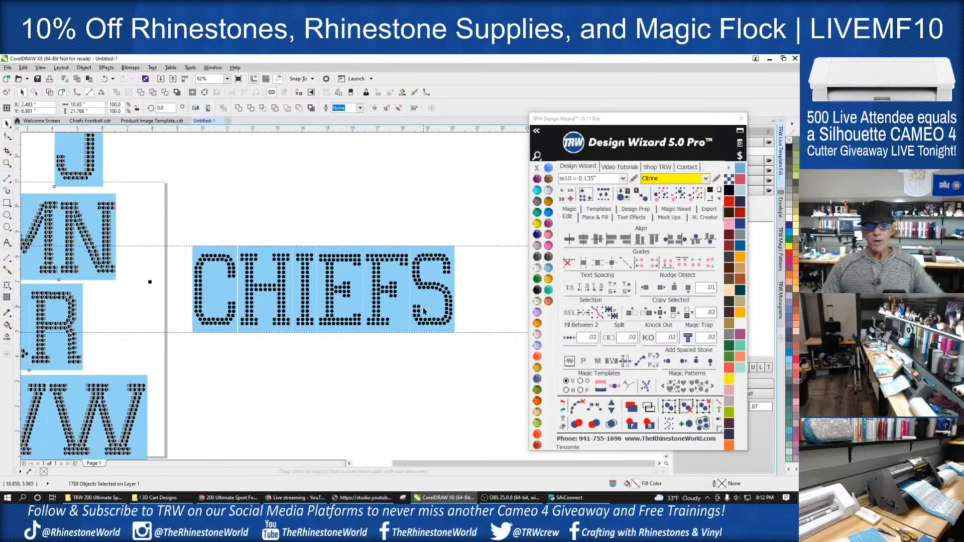
{"action": "scroll", "coordinate": [437, 303], "scroll_direction": "down", "scroll_amount": 2}
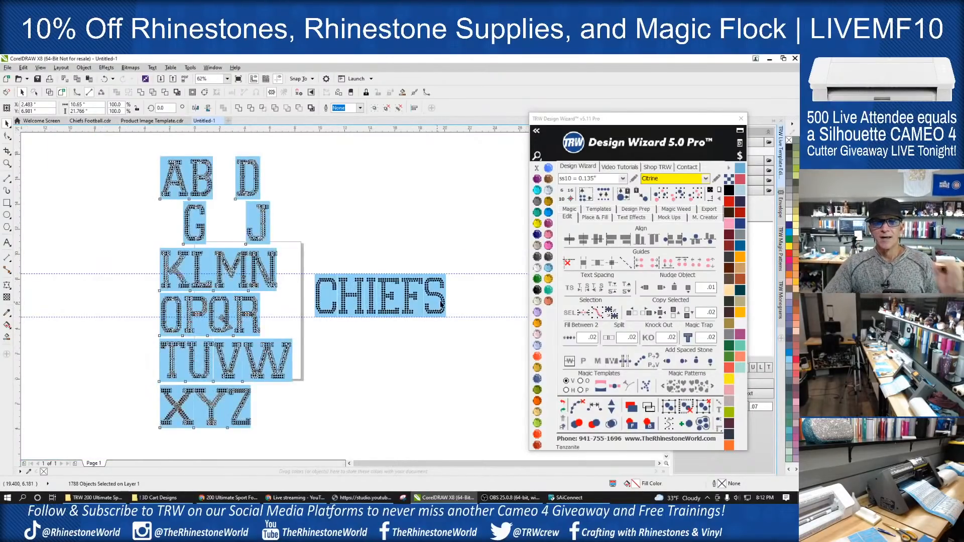
{"action": "left_click", "coordinate": [417, 249]}
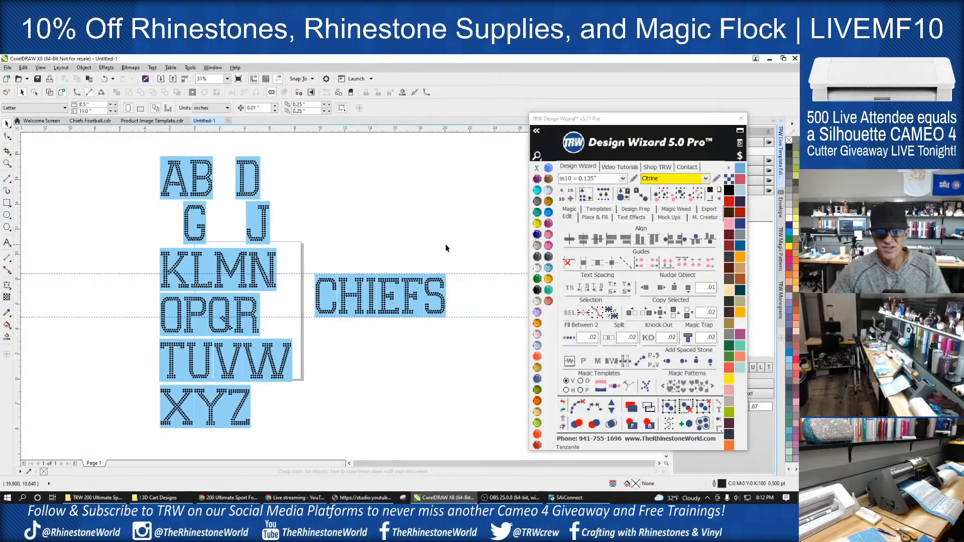
- Delete all the unused alphabet letters, keeping only the word CHIEFS
{"action": "left_click_drag", "start_coordinate": [469, 254], "coordinate": [306, 346]}
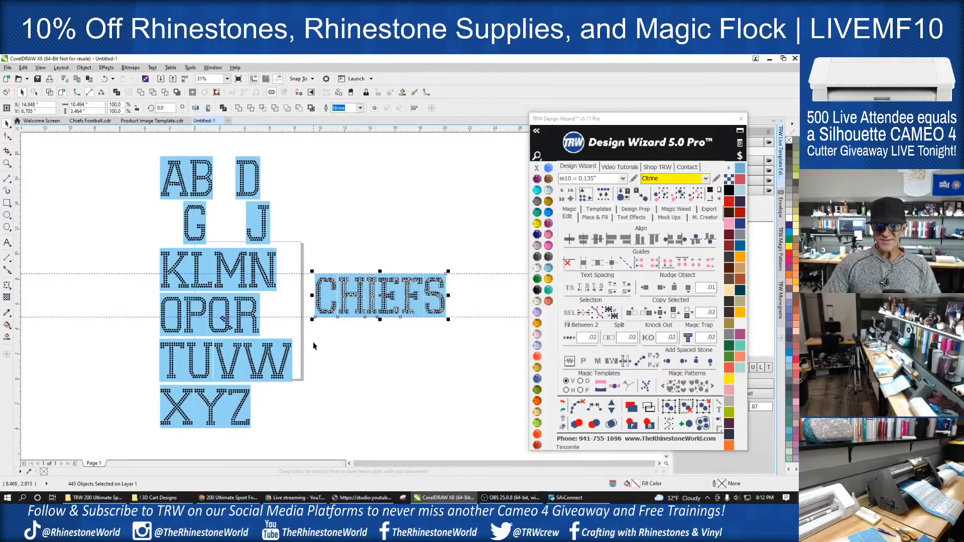
{"action": "left_click", "coordinate": [301, 211]}
{"action": "left_click_drag", "start_coordinate": [301, 149], "coordinate": [130, 438]}
{"action": "key", "text": "Delete"}
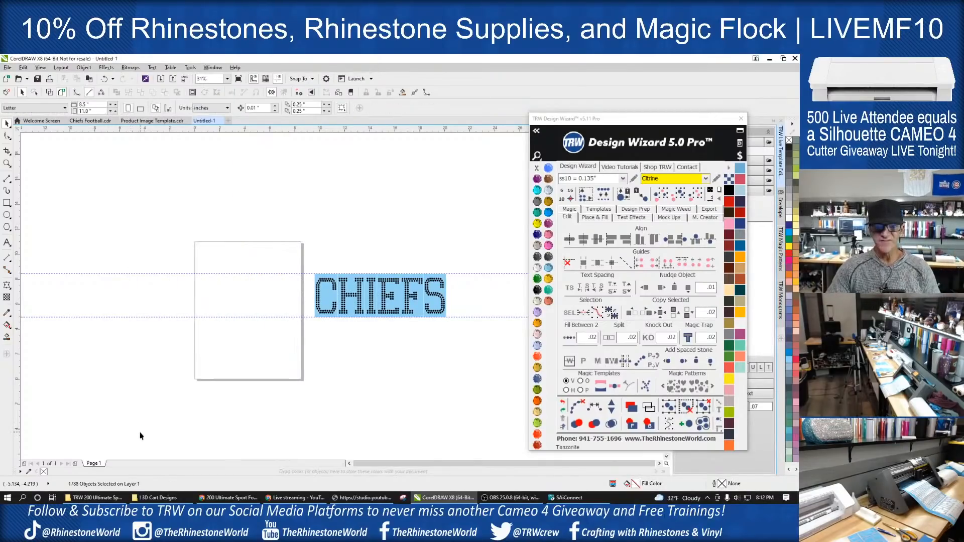
- Move the word CHIEFS onto the upper part of the page and clear the guides
{"action": "left_click_drag", "start_coordinate": [301, 247], "coordinate": [497, 339]}
{"action": "left_click_drag", "start_coordinate": [434, 317], "coordinate": [302, 288]}
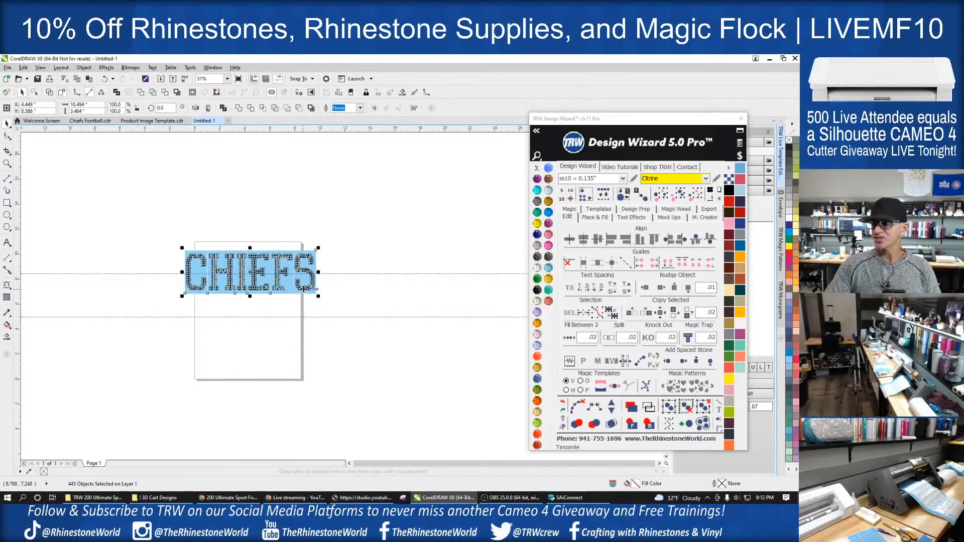
{"action": "left_click", "coordinate": [484, 347]}
{"action": "scroll", "coordinate": [249, 292], "scroll_direction": "up", "scroll_amount": 1}
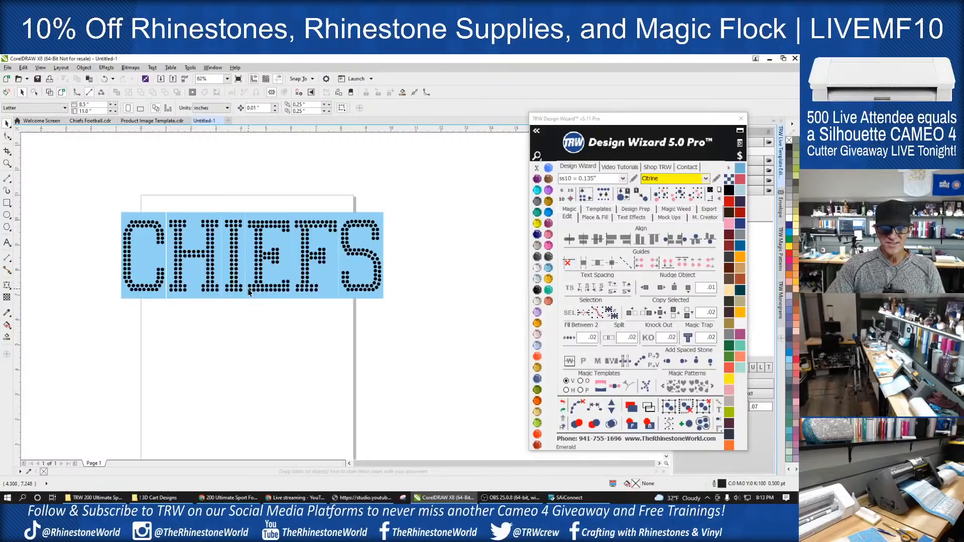
{"action": "scroll", "coordinate": [249, 291], "scroll_direction": "down", "scroll_amount": 1}
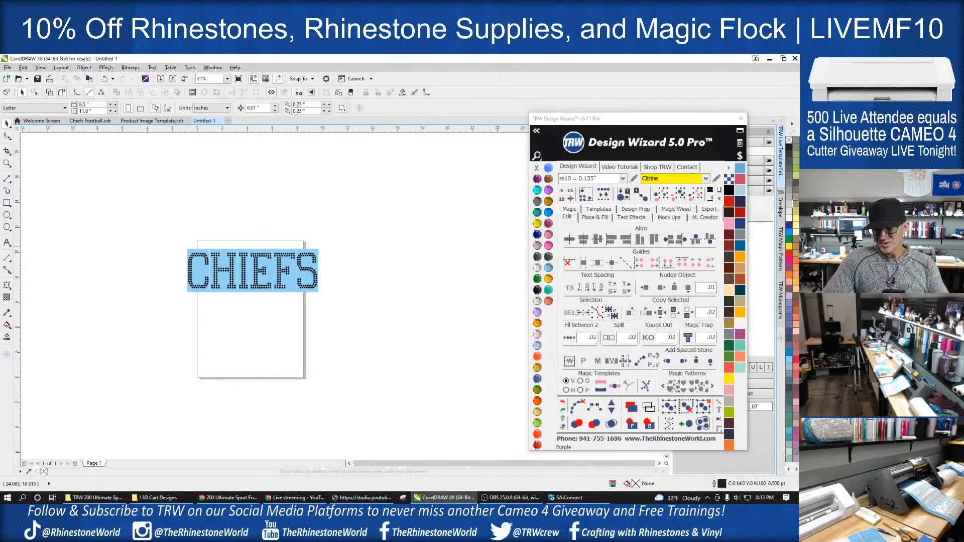
- Draw a straight horizontal 2-point line about 10.35 inches long just beneath the word CHIEFS
{"action": "scroll", "coordinate": [233, 301], "scroll_direction": "up", "scroll_amount": 1}
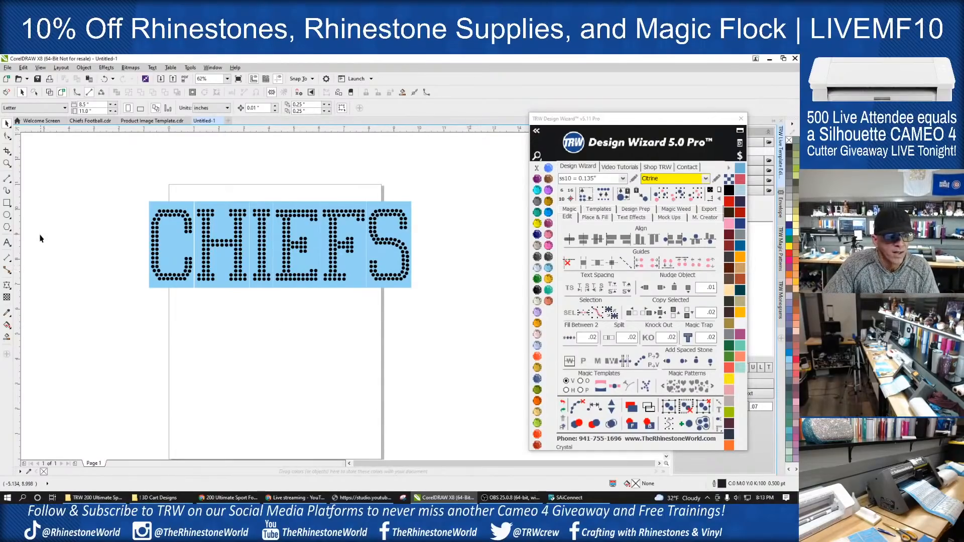
{"action": "left_click", "coordinate": [6, 178]}
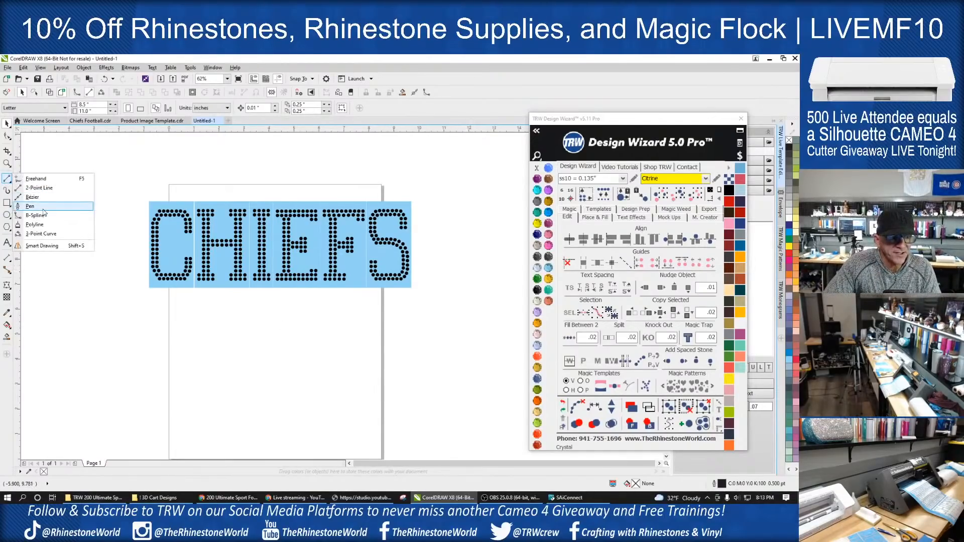
{"action": "left_click", "coordinate": [41, 188]}
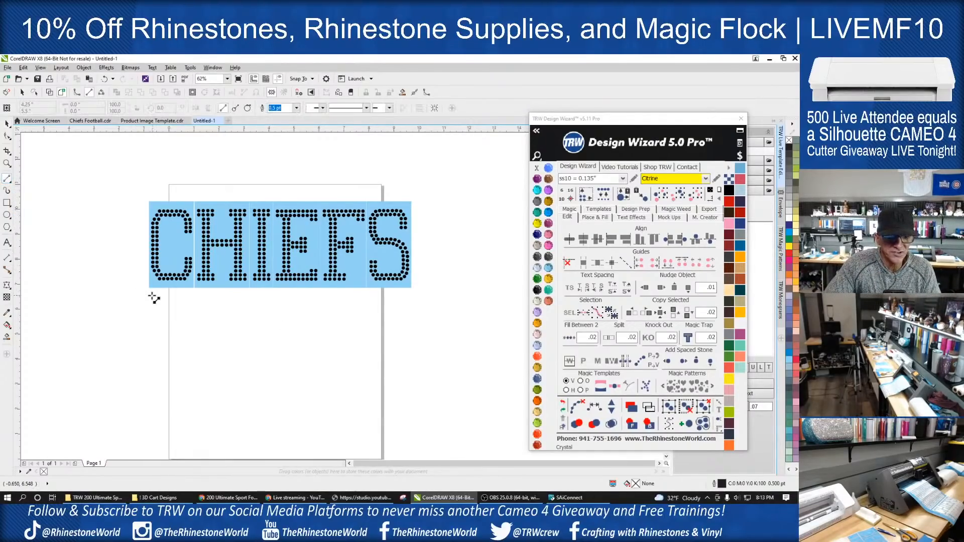
{"action": "mouse_move", "coordinate": [151, 293]}
{"action": "left_mouse_down"}
{"action": "mouse_move", "coordinate": [419, 301]}
{"action": "mouse_move", "coordinate": [410, 299]}
{"action": "left_mouse_up"}
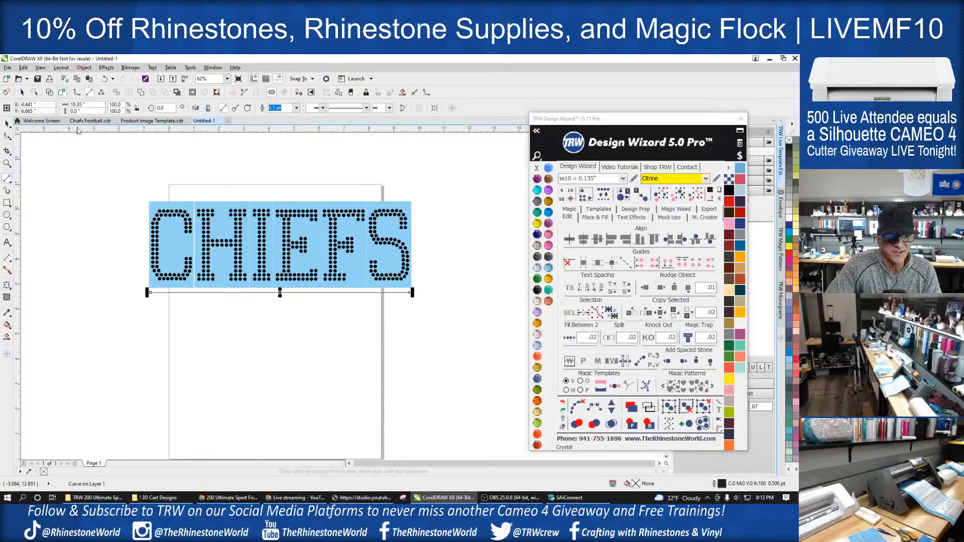
- Fill the line beneath CHIEFS with a row of ss10 Citrine stones in Design Wizard and clear the underlying path
{"action": "key", "text": "space"}
{"action": "left_click", "coordinate": [595, 217]}
{"action": "left_click", "coordinate": [597, 315]}
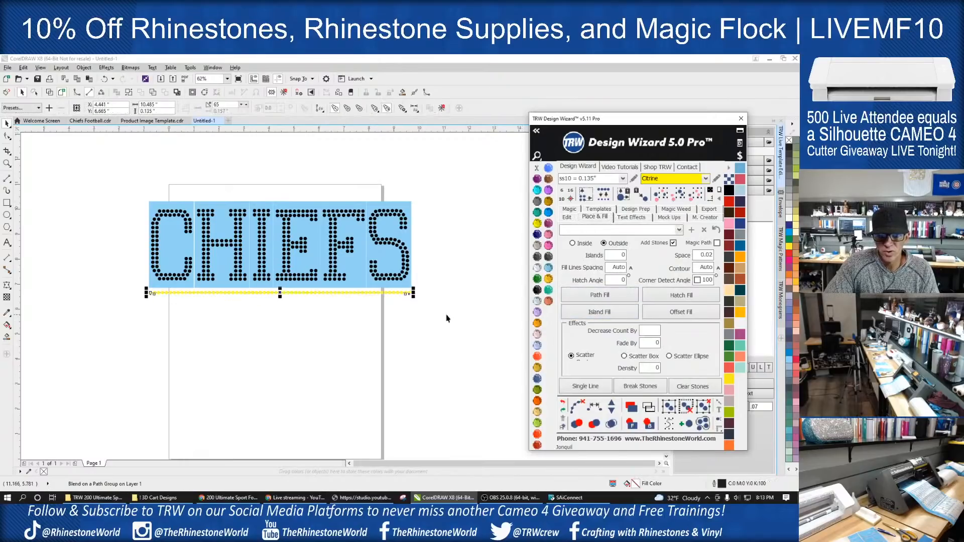
{"action": "left_click", "coordinate": [577, 415]}
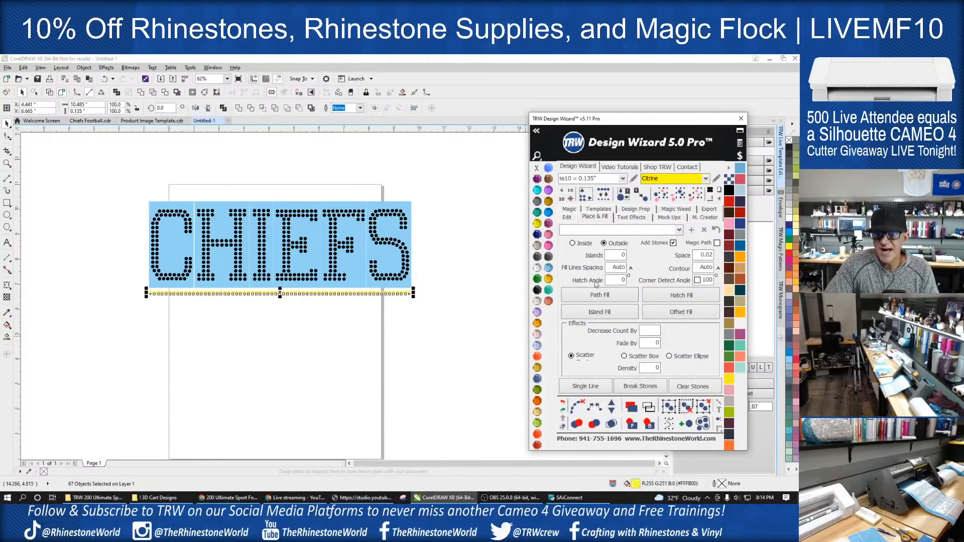
- Recolor the stone row beneath CHIEFS to Fuschia and copy it once below with a .02 gap
{"action": "left_click", "coordinate": [548, 245]}
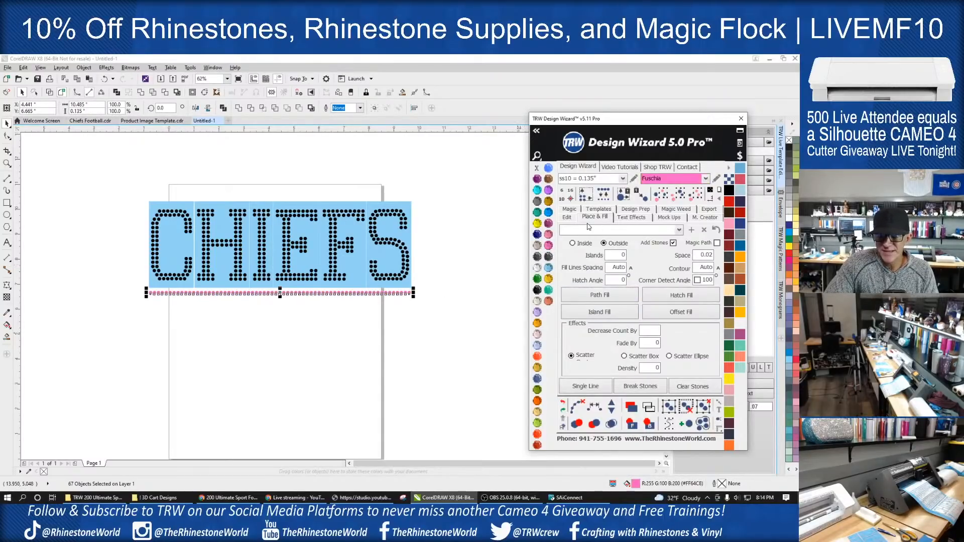
{"action": "left_click", "coordinate": [566, 219]}
{"action": "left_click", "coordinate": [688, 313]}
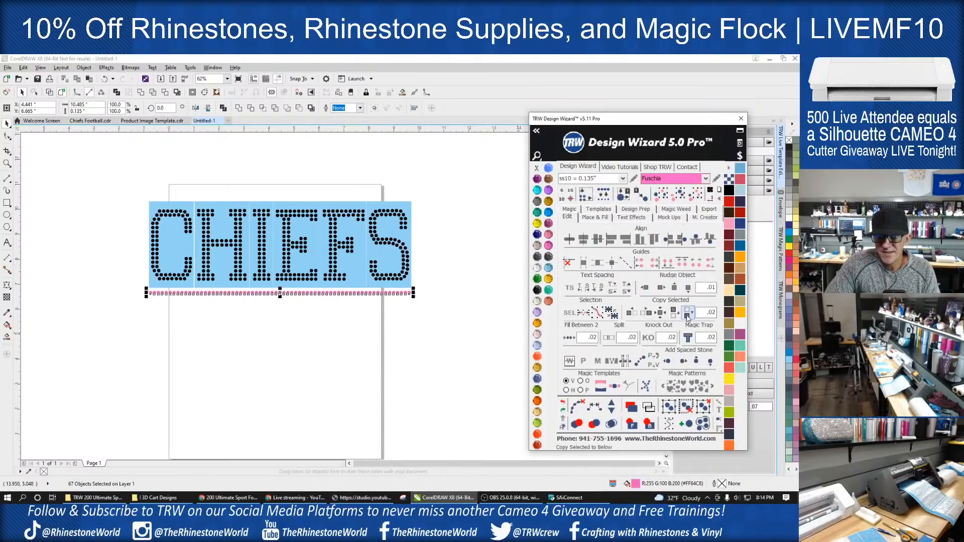
{"action": "left_click", "coordinate": [479, 325]}
{"action": "scroll", "coordinate": [372, 317], "scroll_direction": "up", "scroll_amount": 1}
{"action": "scroll", "coordinate": [372, 316], "scroll_direction": "down", "scroll_amount": 1}
{"action": "scroll", "coordinate": [400, 250], "scroll_direction": "down", "scroll_amount": 2}
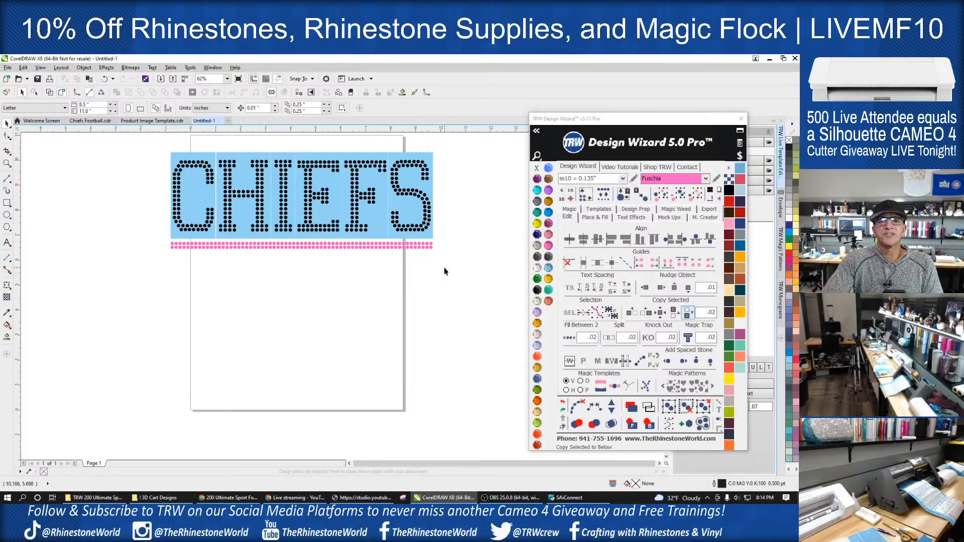
- Move the double row of Fuschia stones down onto the open page area, clear of the word CHIEFS
{"action": "left_click_drag", "start_coordinate": [457, 264], "coordinate": [169, 240]}
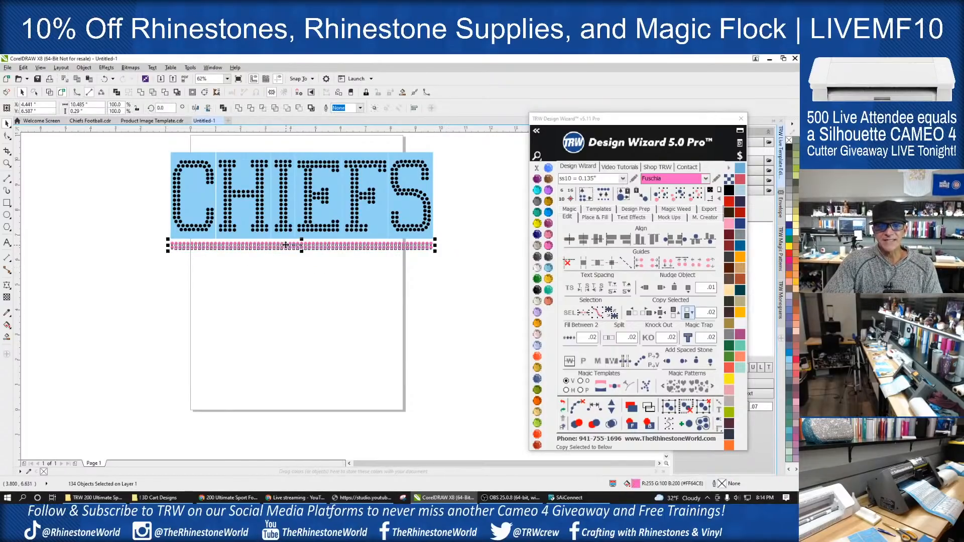
{"action": "scroll", "coordinate": [290, 247], "scroll_direction": "up", "scroll_amount": 2}
{"action": "left_click_drag", "start_coordinate": [290, 247], "coordinate": [288, 295]}
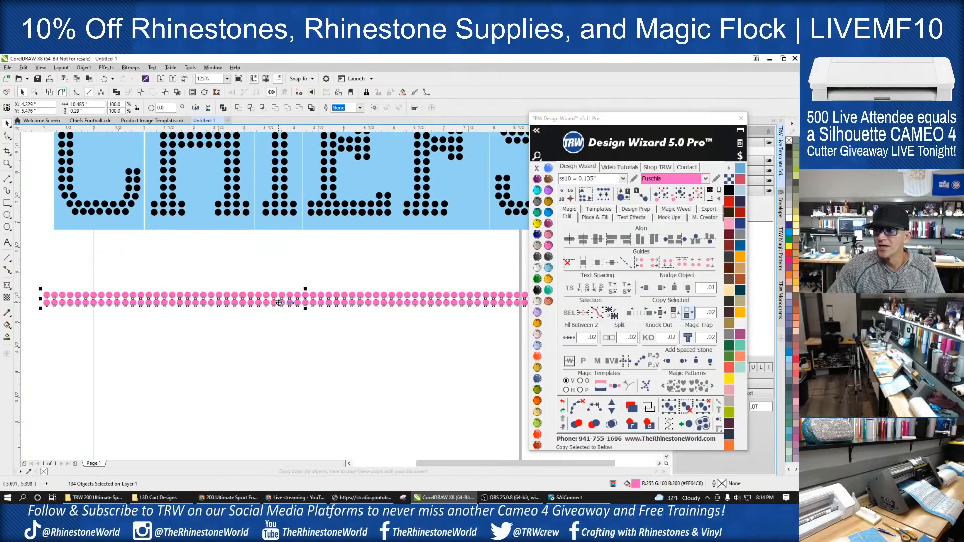
{"action": "scroll", "coordinate": [286, 298], "scroll_direction": "down", "scroll_amount": 2}
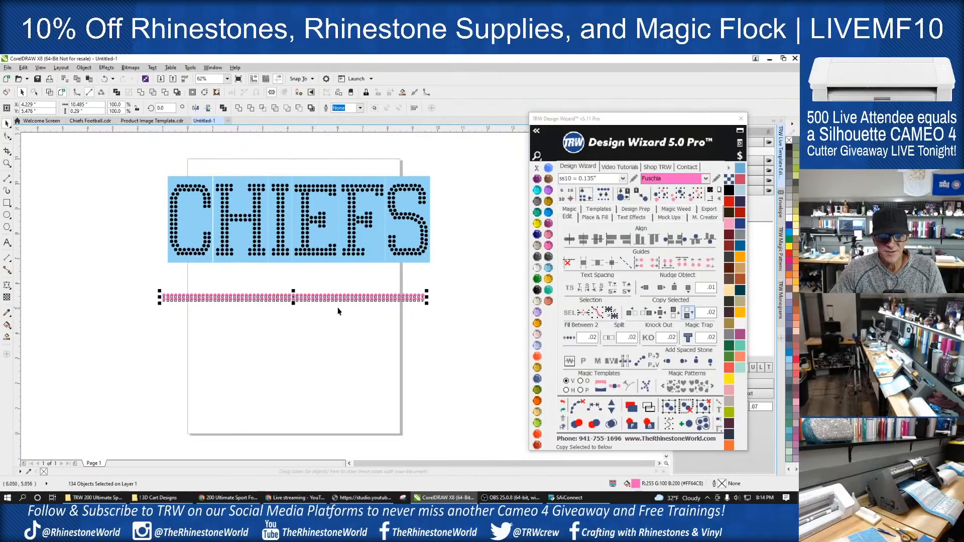
{"action": "left_click", "coordinate": [279, 322]}
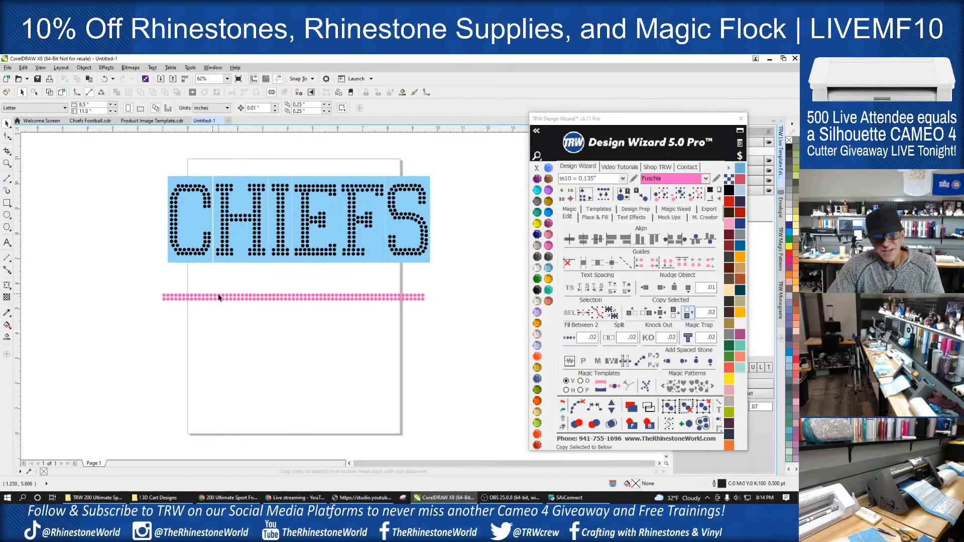
{"action": "left_click_drag", "start_coordinate": [143, 286], "coordinate": [435, 312]}
{"action": "left_click", "coordinate": [323, 333]}
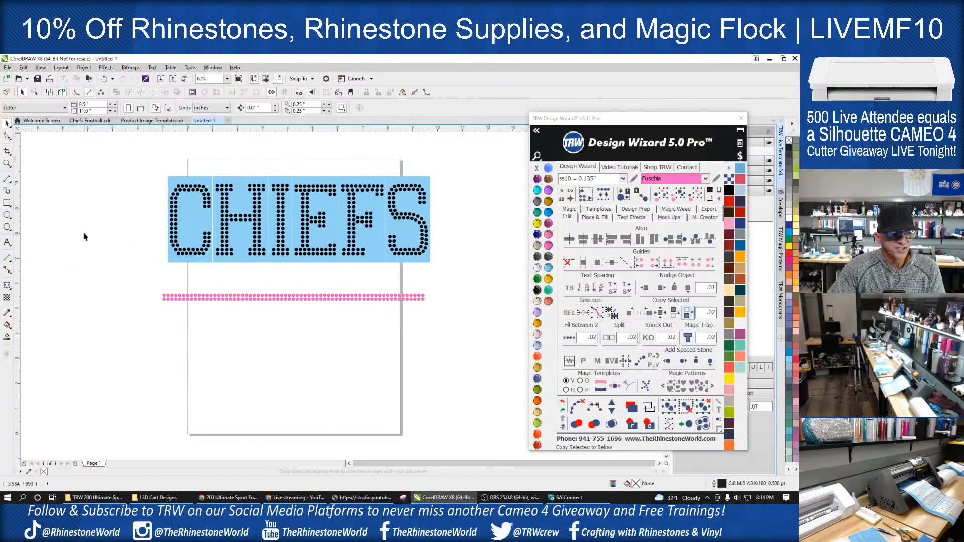
- Draw a rectangle about 10.76 by 0.46 inches around the double stone row, filled with Citrine and without an outline
{"action": "left_click", "coordinate": [7, 203]}
{"action": "scroll", "coordinate": [185, 299], "scroll_direction": "up", "scroll_amount": 3}
{"action": "mouse_move", "coordinate": [135, 282]}
{"action": "left_mouse_down"}
{"action": "mouse_move", "coordinate": [663, 315]}
{"action": "mouse_move", "coordinate": [517, 301]}
{"action": "mouse_move", "coordinate": [468, 308]}
{"action": "left_mouse_up"}
{"action": "left_click", "coordinate": [7, 123]}
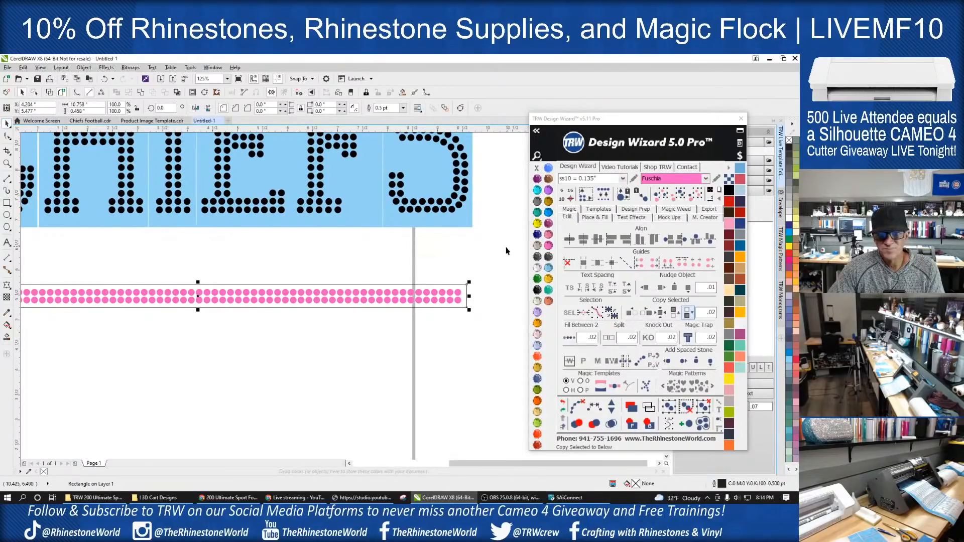
{"action": "left_click", "coordinate": [537, 224]}
{"action": "right_click", "coordinate": [537, 169]}
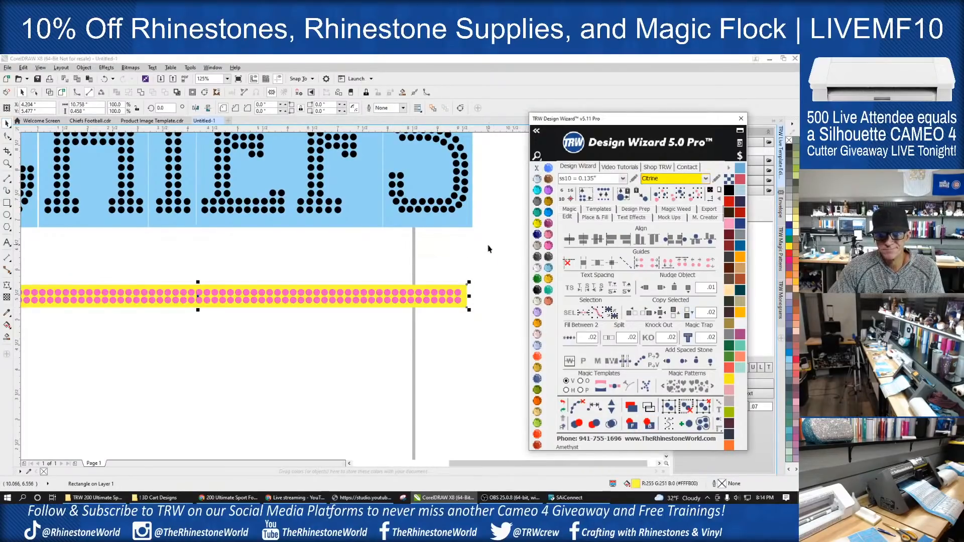
{"action": "left_click", "coordinate": [491, 246]}
- Move the yellow bar with its stones up directly beneath CHIEFS and nudge it slightly left to center it
{"action": "scroll", "coordinate": [475, 293], "scroll_direction": "down", "scroll_amount": 1}
{"action": "left_click_drag", "start_coordinate": [482, 275], "coordinate": [200, 333]}
{"action": "scroll", "coordinate": [406, 292], "scroll_direction": "up", "scroll_amount": 1}
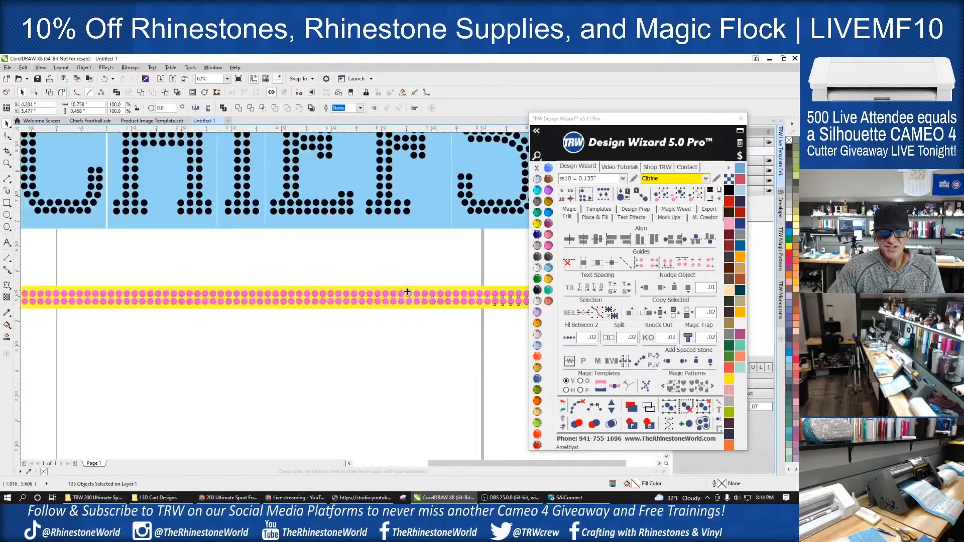
{"action": "left_click_drag", "start_coordinate": [331, 302], "coordinate": [344, 244]}
{"action": "scroll", "coordinate": [344, 274], "scroll_direction": "down", "scroll_amount": 1}
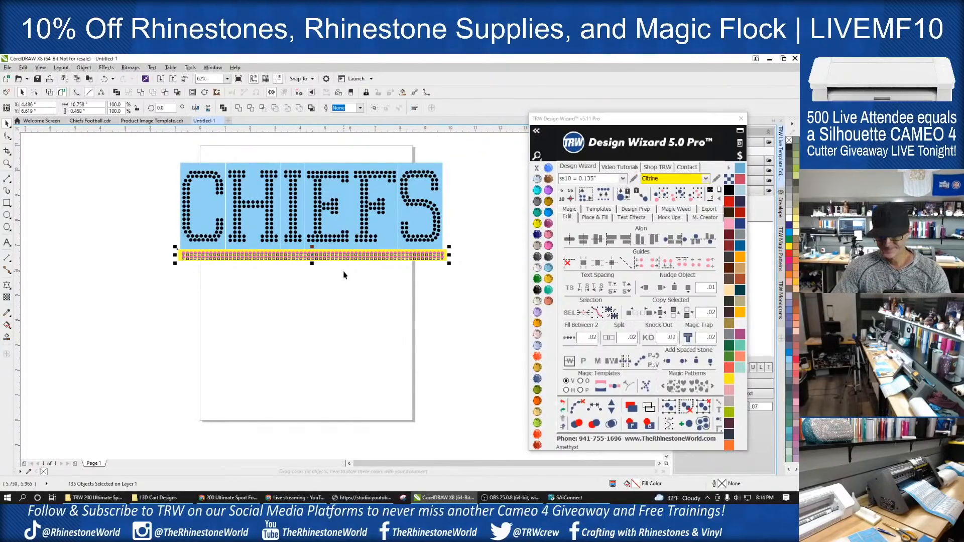
{"action": "key", "text": "Left"}
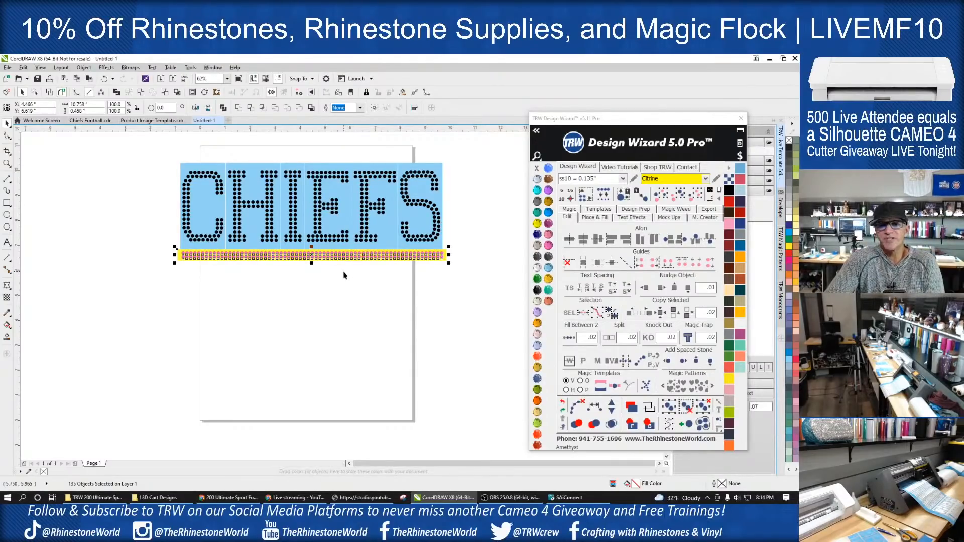
{"action": "left_click", "coordinate": [346, 279]}
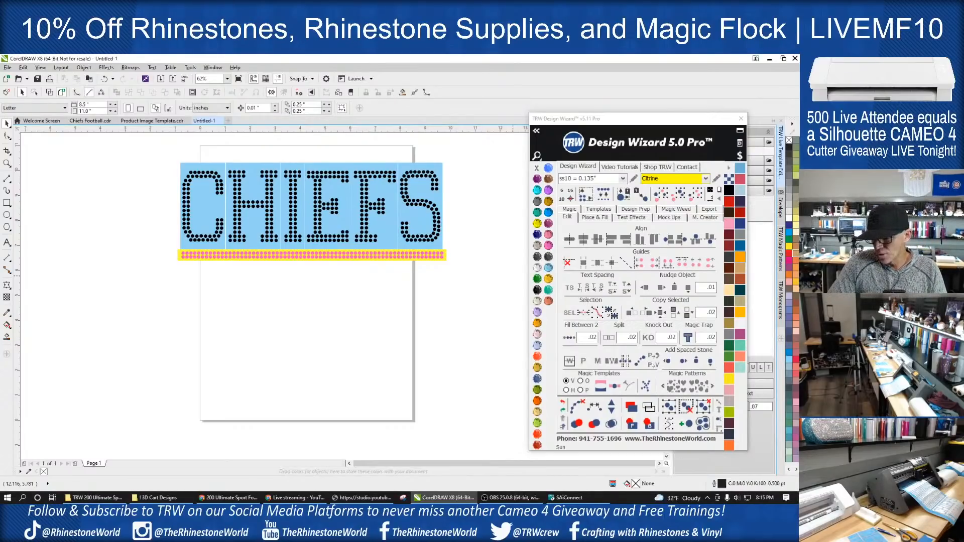
- Import the 2.0 inch Collegiate MF svg alphabet and place it beside the page, lower than CHIEFS
{"action": "key", "text": "alt+Tab"}
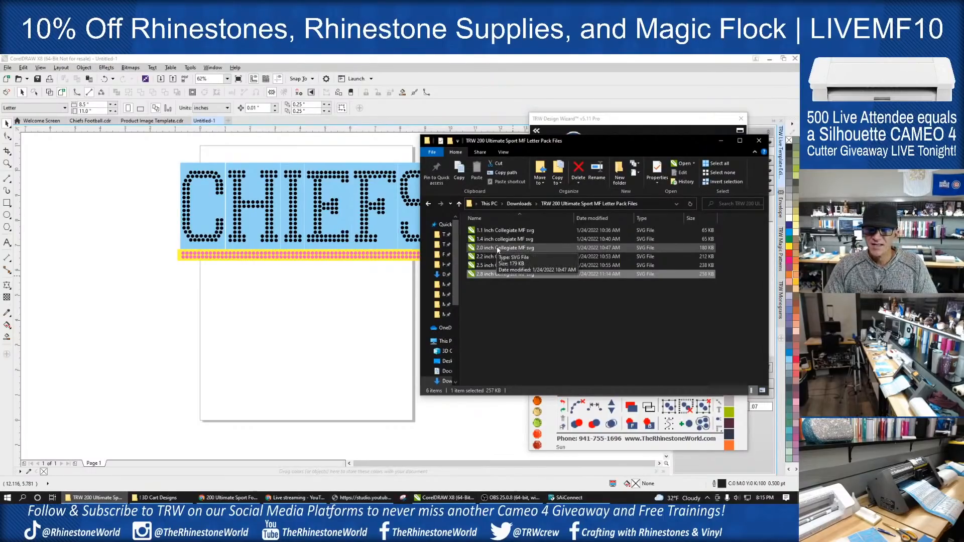
{"action": "left_click_drag", "start_coordinate": [497, 249], "coordinate": [250, 367]}
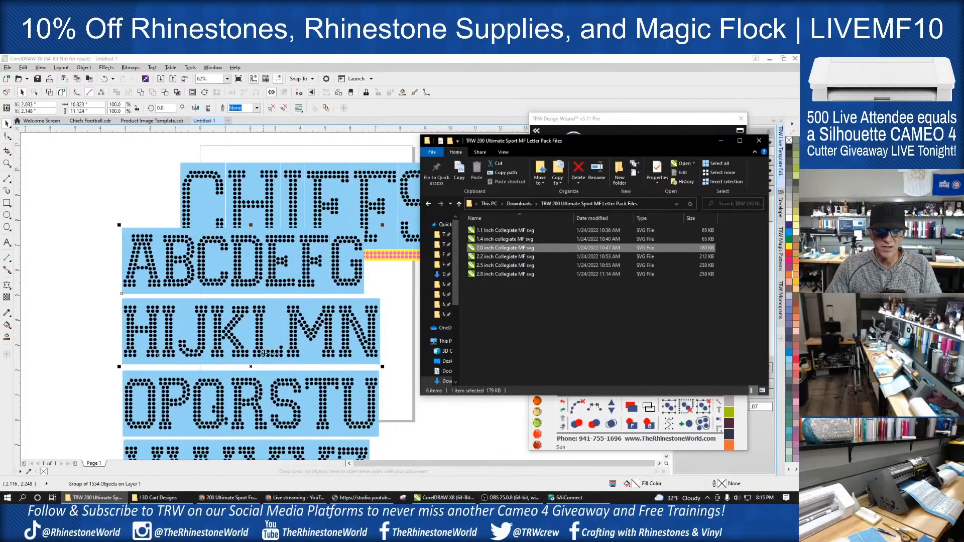
{"action": "scroll", "coordinate": [303, 304], "scroll_direction": "down", "scroll_amount": 1}
{"action": "left_click", "coordinate": [303, 304]}
{"action": "left_click_drag", "start_coordinate": [304, 304], "coordinate": [195, 341]}
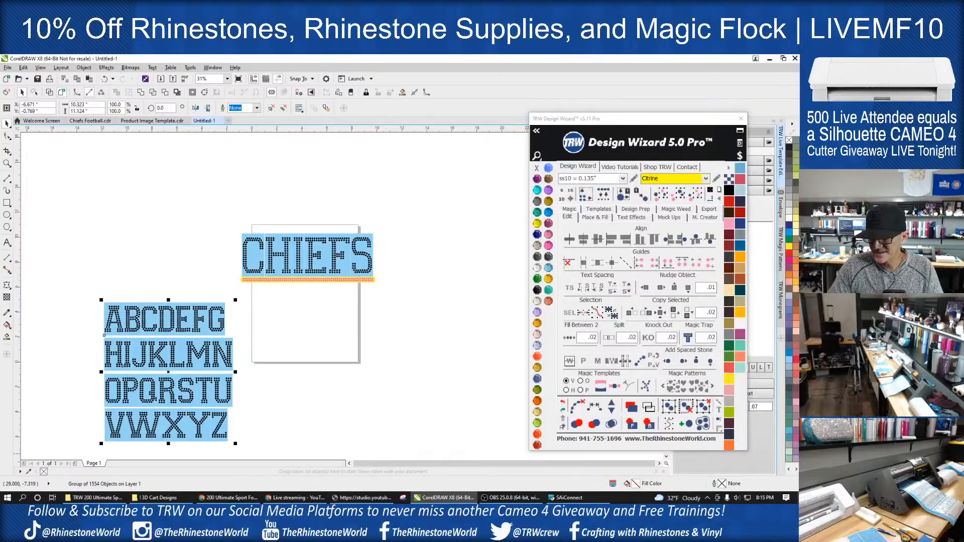
- Import the 1.4 inch Collegiate MF svg alphabet and place it at the page's lower edge
{"action": "key", "text": "alt+Tab"}
{"action": "left_click", "coordinate": [517, 244]}
{"action": "left_click_drag", "start_coordinate": [517, 244], "coordinate": [313, 396]}
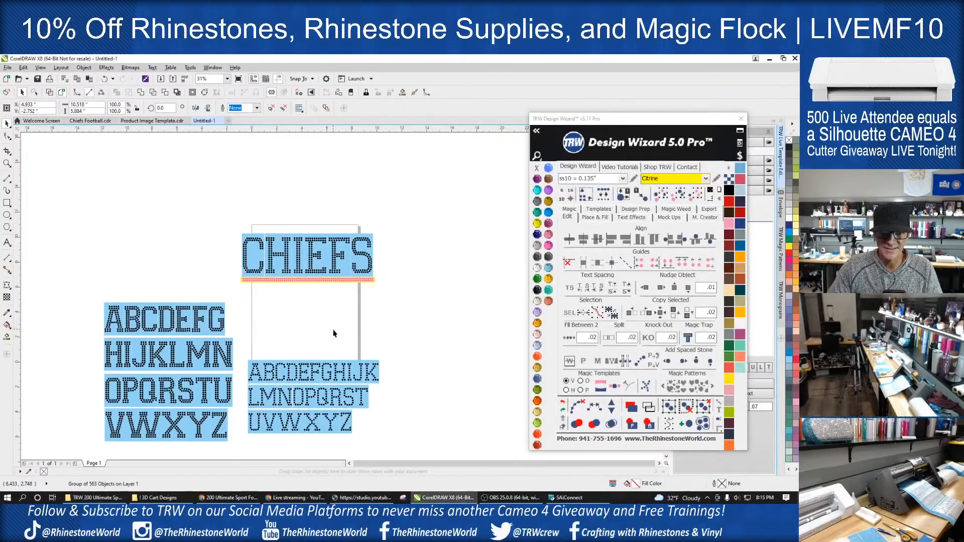
{"action": "left_click", "coordinate": [333, 331]}
{"action": "scroll", "coordinate": [333, 331], "scroll_direction": "down", "scroll_amount": 1}
{"action": "scroll", "coordinate": [316, 387], "scroll_direction": "up", "scroll_amount": 1}
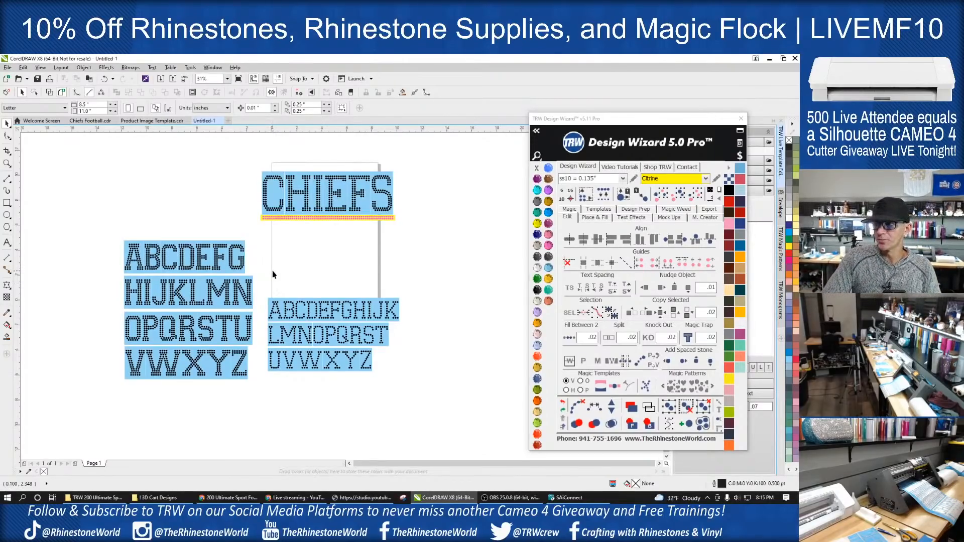
- Delete the 2.0 inch alphabet beside the page
{"action": "left_click_drag", "start_coordinate": [98, 224], "coordinate": [251, 389]}
{"action": "key", "text": "Delete"}
- Ungroup the 1.4 inch alphabet and move the letter F beneath the underline, near the page's left edge
{"action": "scroll", "coordinate": [351, 326], "scroll_direction": "up", "scroll_amount": 2}
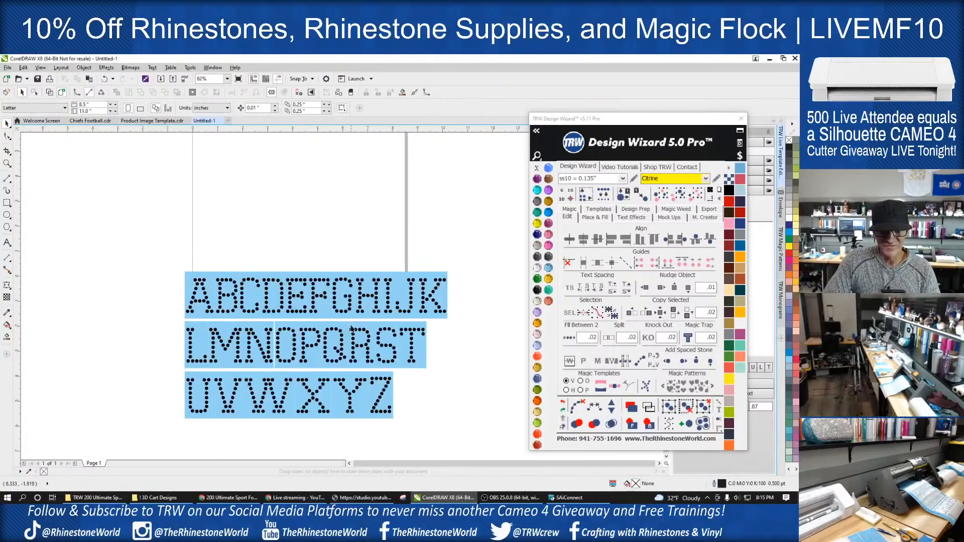
{"action": "left_click_drag", "start_coordinate": [305, 264], "coordinate": [319, 298]}
{"action": "key", "text": "Escape"}
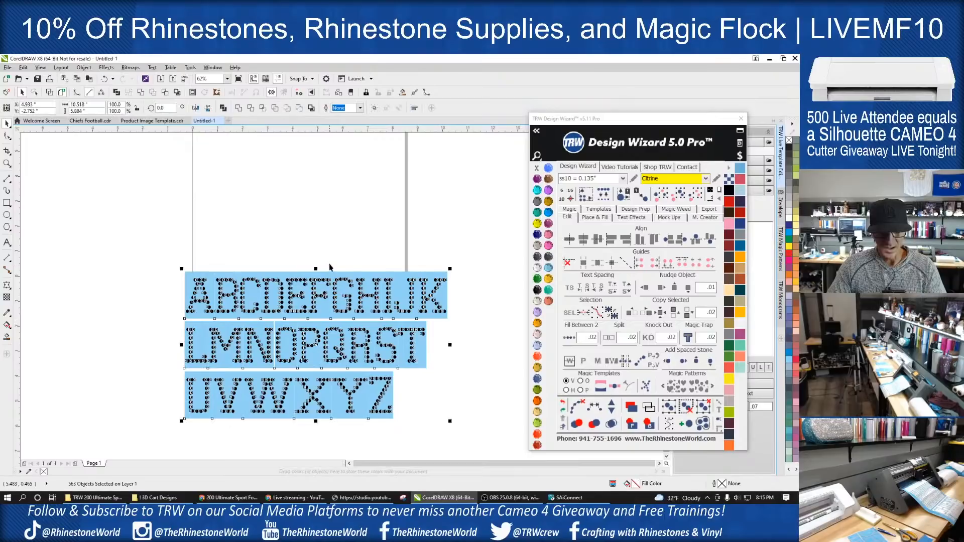
{"action": "left_click_drag", "start_coordinate": [306, 269], "coordinate": [227, 193]}
{"action": "scroll", "coordinate": [286, 249], "scroll_direction": "down", "scroll_amount": 1}
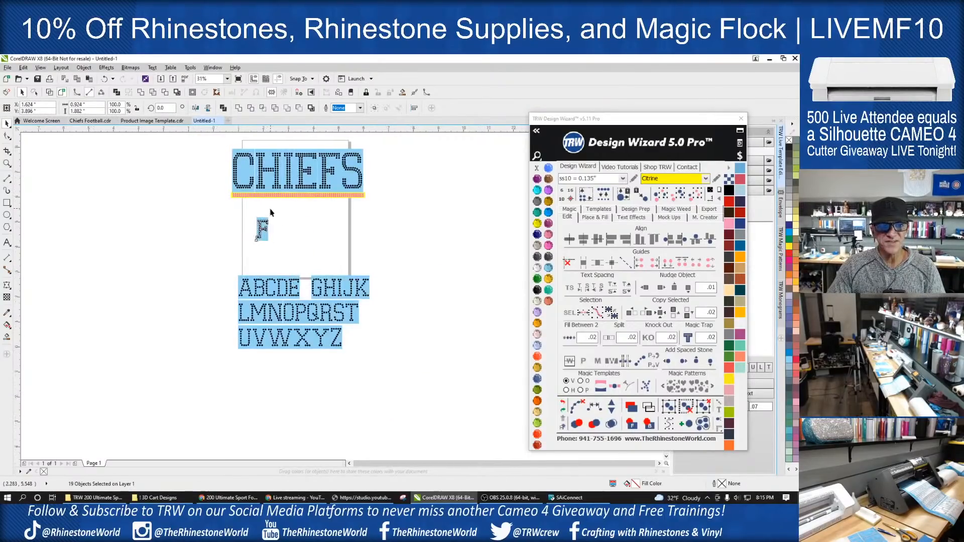
{"action": "scroll", "coordinate": [266, 219], "scroll_direction": "up", "scroll_amount": 1}
{"action": "left_click_drag", "start_coordinate": [255, 251], "coordinate": [230, 229]}
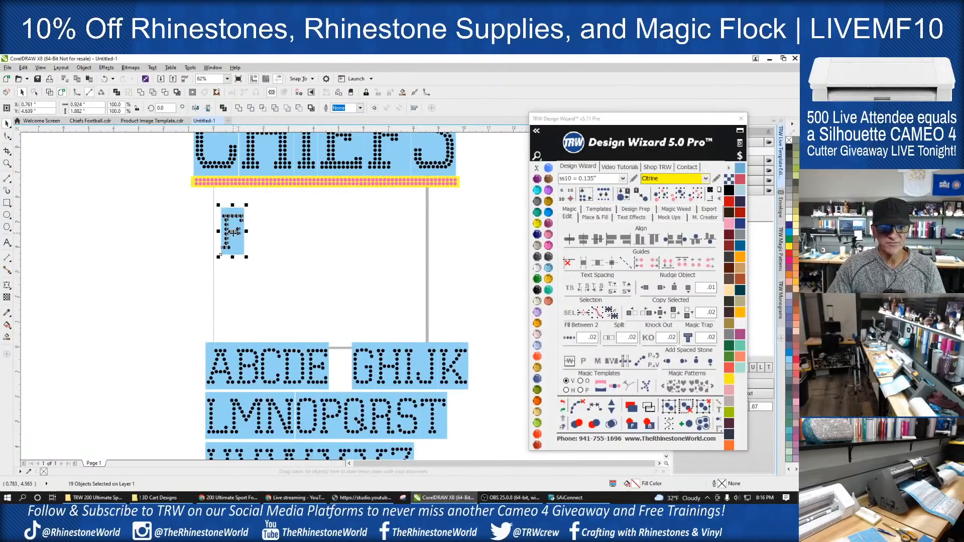
- Add horizontal guides along the top and bottom edges of the F and group its backing and stones
{"action": "left_click", "coordinate": [350, 325]}
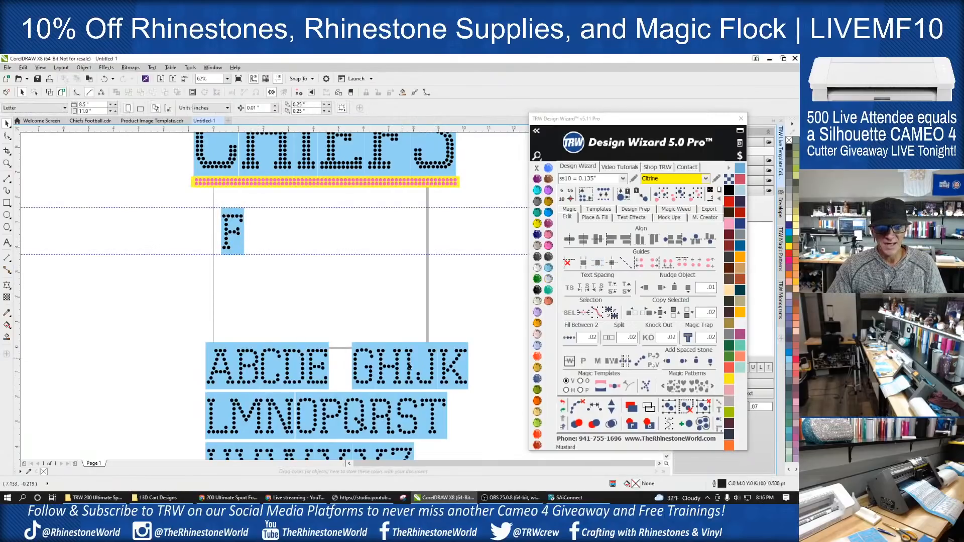
{"action": "left_click_drag", "start_coordinate": [255, 203], "coordinate": [212, 272]}
{"action": "key", "text": "ctrl+g"}
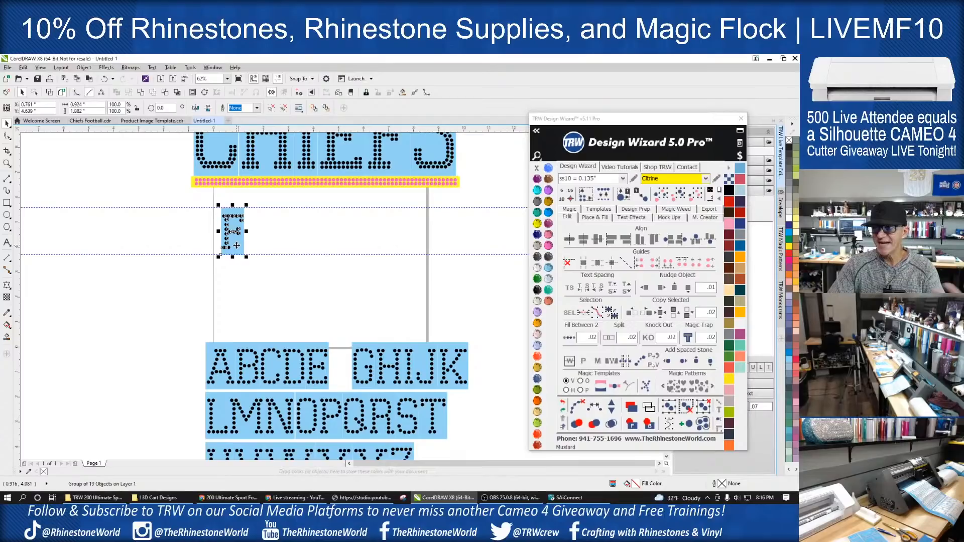
{"action": "left_click", "coordinate": [339, 348]}
{"action": "left_click_drag", "start_coordinate": [326, 346], "coordinate": [300, 354]}
{"action": "scroll", "coordinate": [315, 369], "scroll_direction": "up", "scroll_amount": 2}
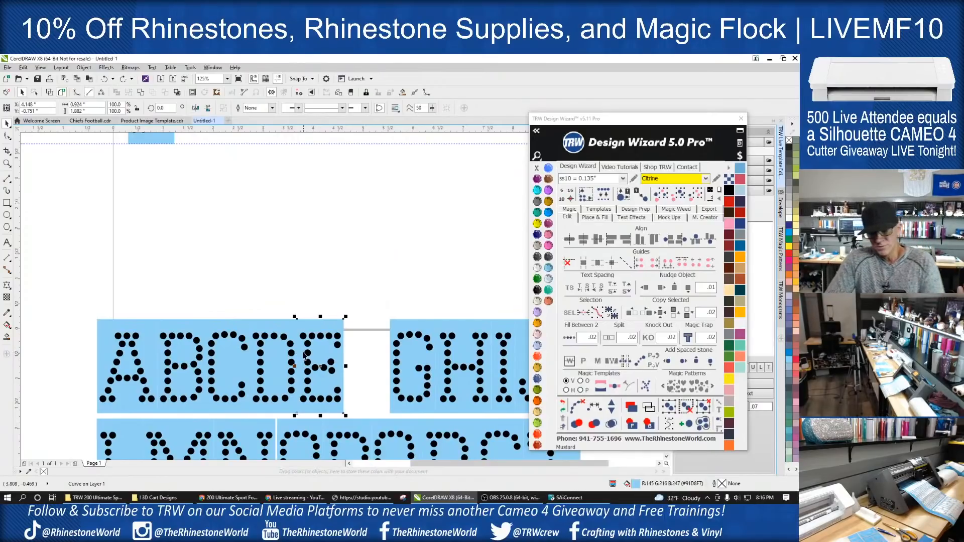
{"action": "left_click", "coordinate": [338, 295]}
{"action": "scroll", "coordinate": [339, 294], "scroll_direction": "down", "scroll_amount": 2}
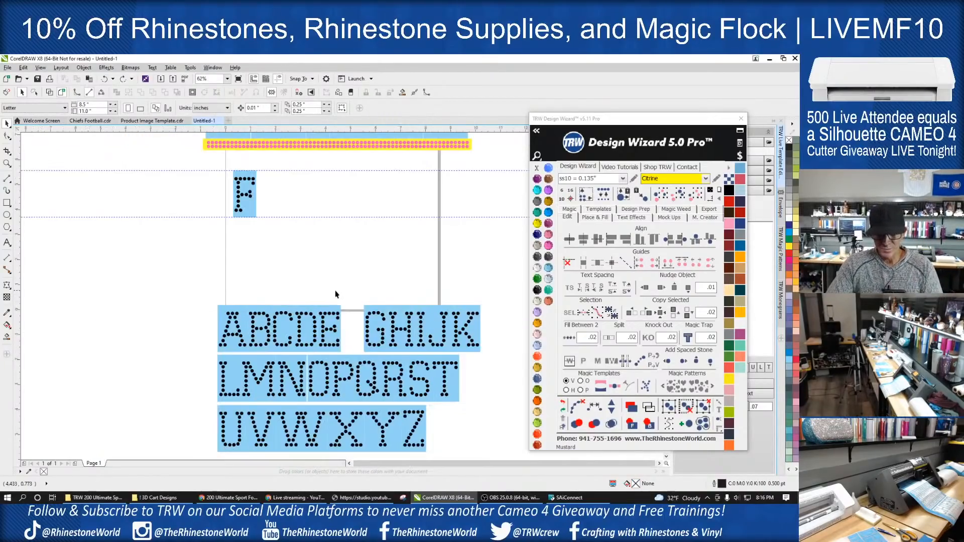
- Place a grouped copy of the letter O tightly beside the F between the guides and duplicate it to spell FOO
{"action": "scroll", "coordinate": [327, 389], "scroll_direction": "up", "scroll_amount": 2}
{"action": "left_click_drag", "start_coordinate": [286, 321], "coordinate": [276, 221]}
{"action": "scroll", "coordinate": [336, 420], "scroll_direction": "down", "scroll_amount": 2}
{"action": "scroll", "coordinate": [277, 215], "scroll_direction": "up", "scroll_amount": 4}
{"action": "key", "text": "ctrl+g"}
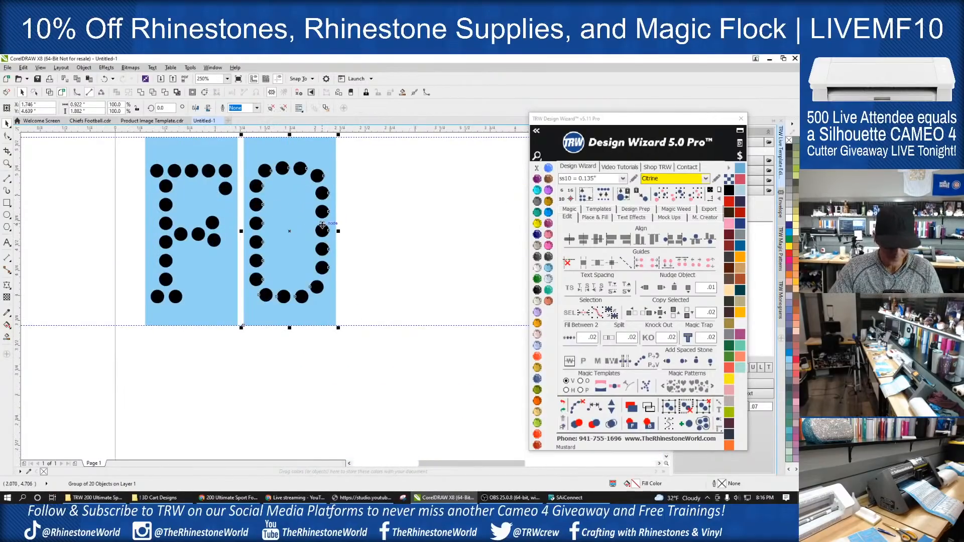
{"action": "left_click_drag", "start_coordinate": [296, 232], "coordinate": [290, 230]}
{"action": "left_click", "coordinate": [290, 229]}
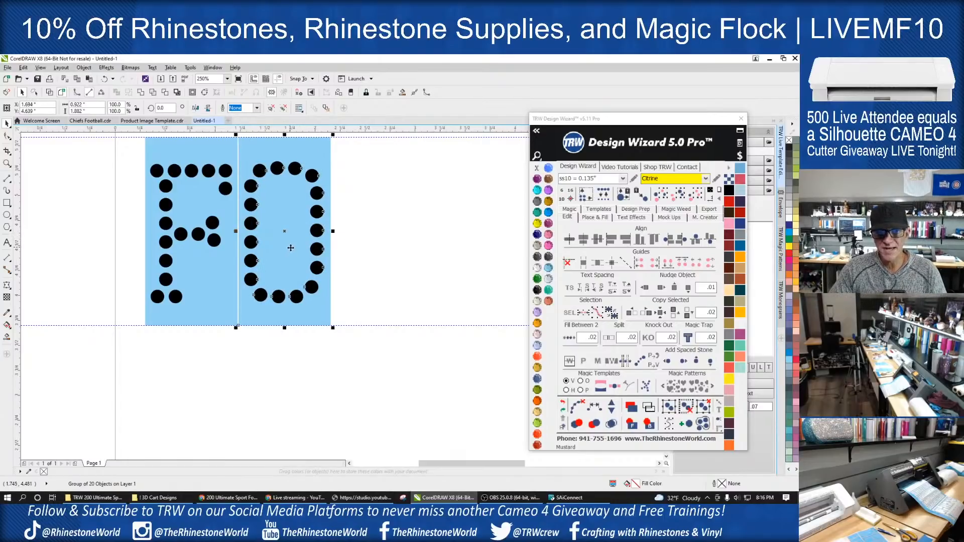
{"action": "left_click_drag", "start_coordinate": [276, 263], "coordinate": [372, 269]}
{"action": "scroll", "coordinate": [381, 286], "scroll_direction": "down", "scroll_amount": 3}
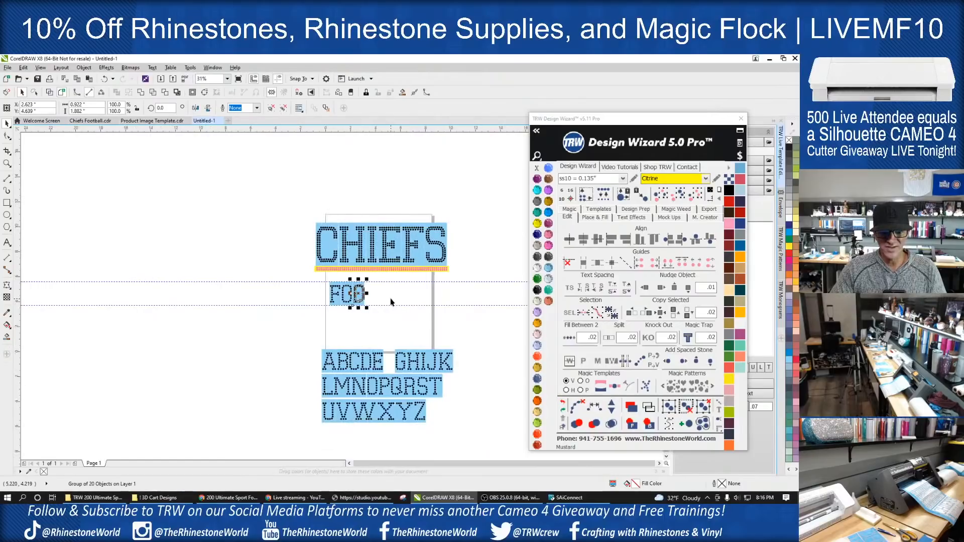
- Move the letter T from the alphabet up between the guides, group it, and fit it against the second O
{"action": "scroll", "coordinate": [447, 417], "scroll_direction": "up", "scroll_amount": 4}
{"action": "left_click_drag", "start_coordinate": [503, 363], "coordinate": [421, 251]}
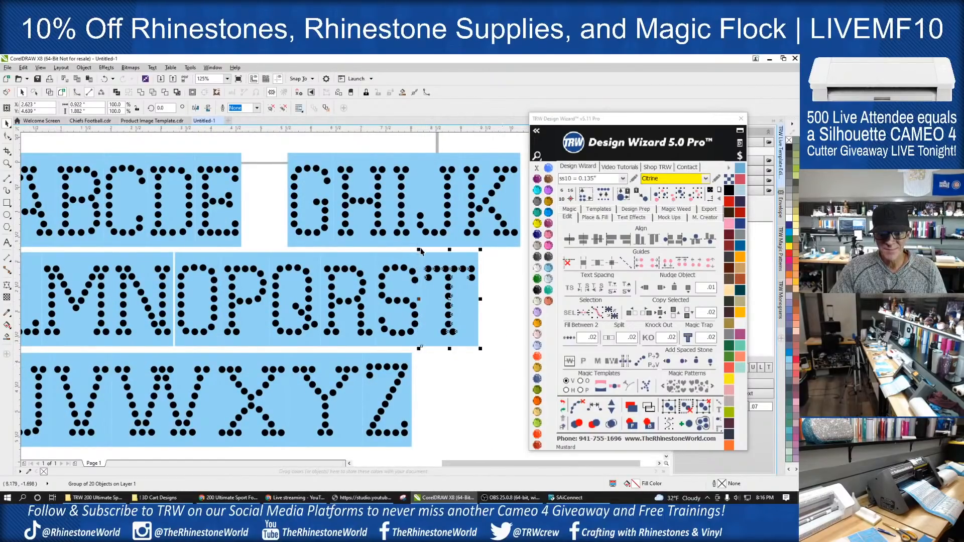
{"action": "scroll", "coordinate": [439, 337], "scroll_direction": "down", "scroll_amount": 1}
{"action": "left_click_drag", "start_coordinate": [444, 326], "coordinate": [345, 189]}
{"action": "scroll", "coordinate": [343, 233], "scroll_direction": "down", "scroll_amount": 1}
{"action": "scroll", "coordinate": [331, 165], "scroll_direction": "up", "scroll_amount": 1}
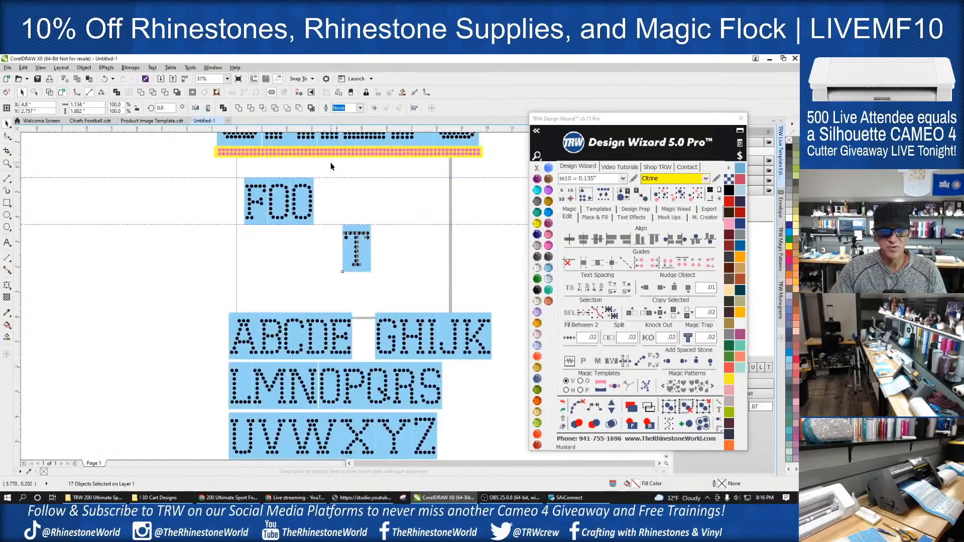
{"action": "left_click_drag", "start_coordinate": [356, 251], "coordinate": [327, 204]}
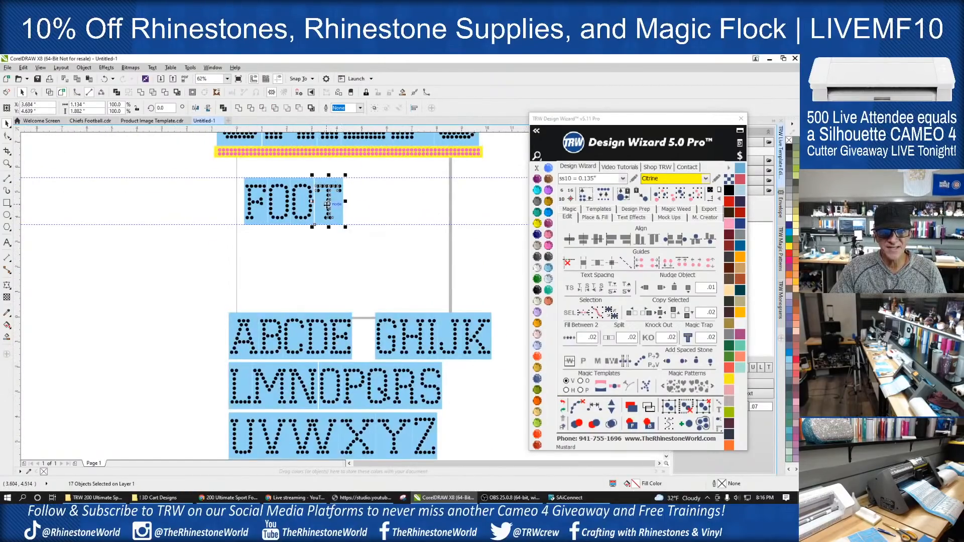
{"action": "scroll", "coordinate": [327, 205], "scroll_direction": "up", "scroll_amount": 4}
{"action": "key", "text": "ctrl+g"}
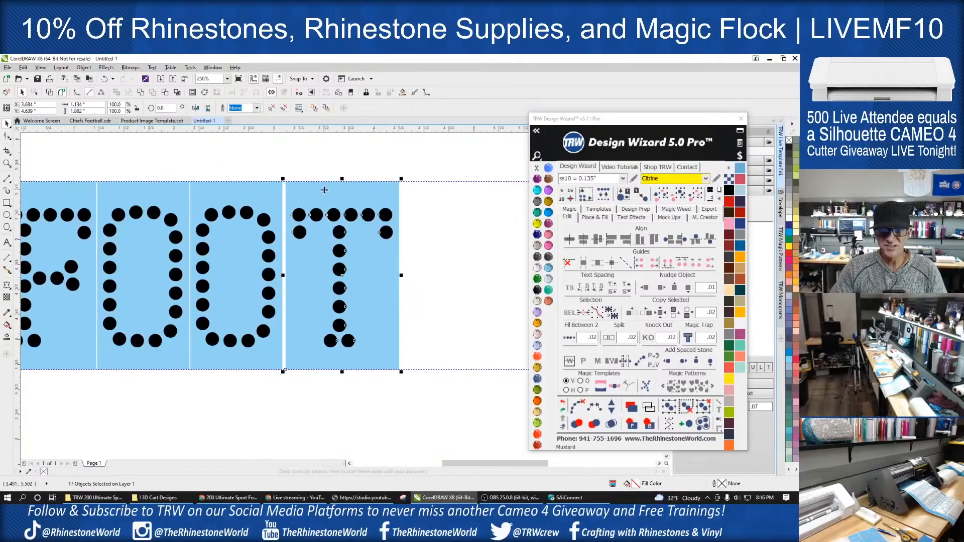
{"action": "left_click_drag", "start_coordinate": [344, 248], "coordinate": [340, 248]}
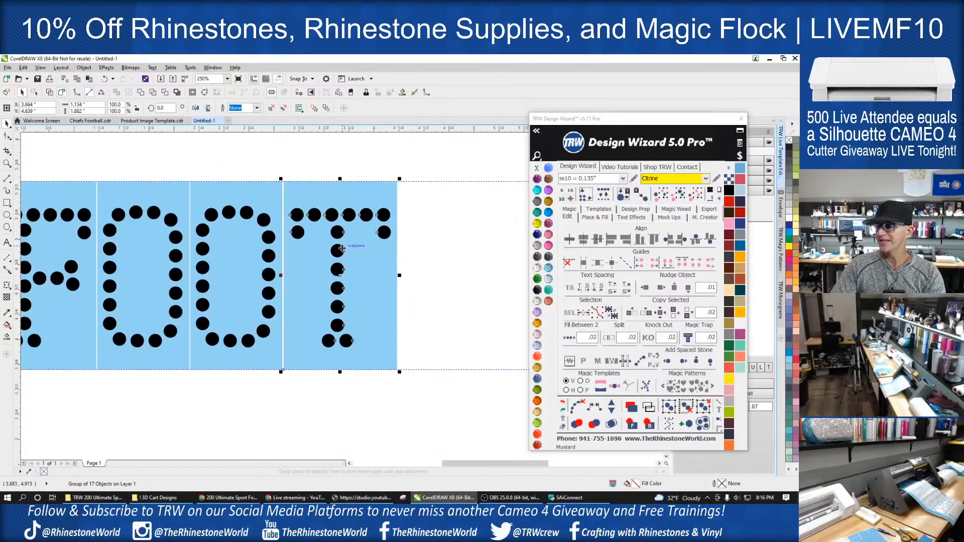
- Move the letter B from the alphabet up between the guides, group it, and fit it against the T
{"action": "scroll", "coordinate": [296, 306], "scroll_direction": "down", "scroll_amount": 4}
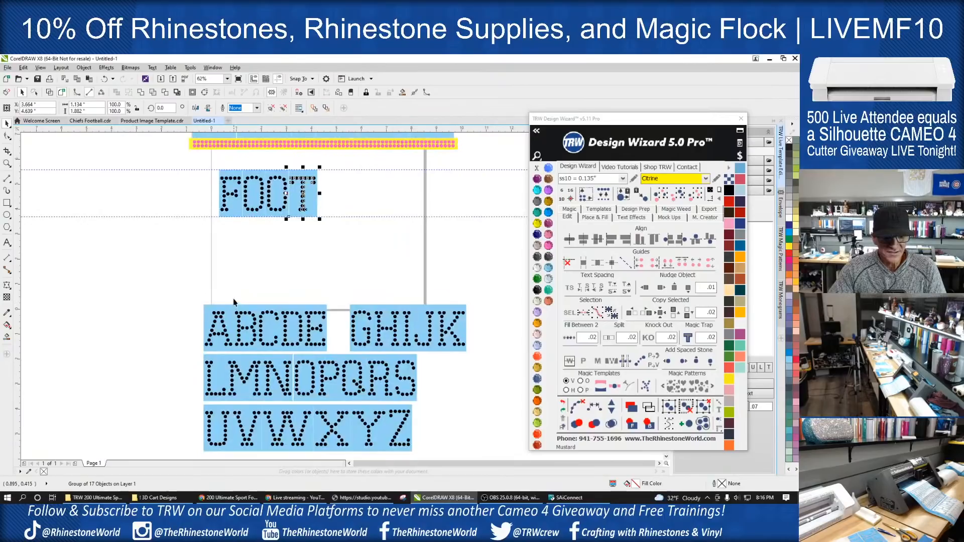
{"action": "left_click_drag", "start_coordinate": [238, 314], "coordinate": [330, 192]}
{"action": "scroll", "coordinate": [330, 192], "scroll_direction": "up", "scroll_amount": 2}
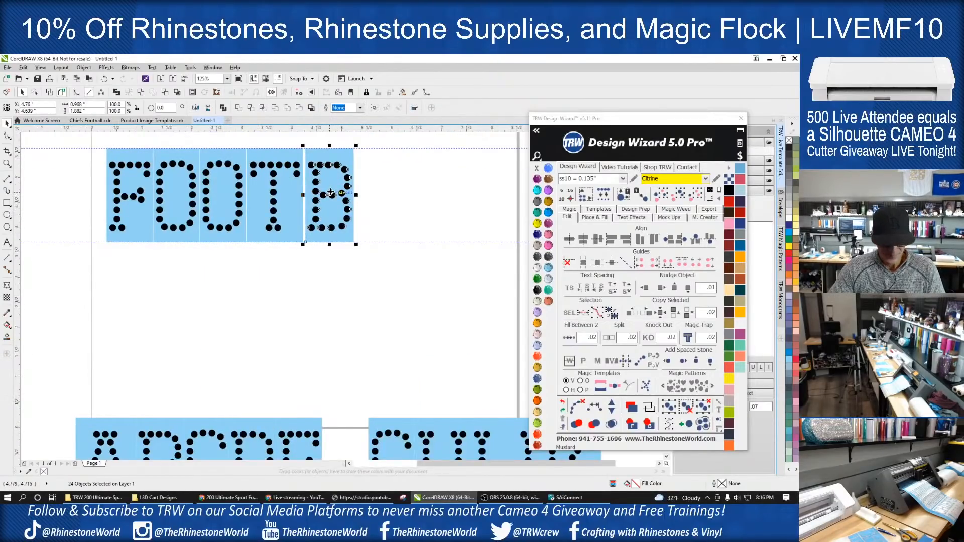
{"action": "key", "text": "ctrl+g"}
{"action": "left_click_drag", "start_coordinate": [332, 232], "coordinate": [330, 232]}
- Move the letter A from the alphabet up beside the B between the guides and group its backing and stones
{"action": "scroll", "coordinate": [306, 236], "scroll_direction": "down", "scroll_amount": 2}
{"action": "left_click_drag", "start_coordinate": [173, 320], "coordinate": [356, 229]}
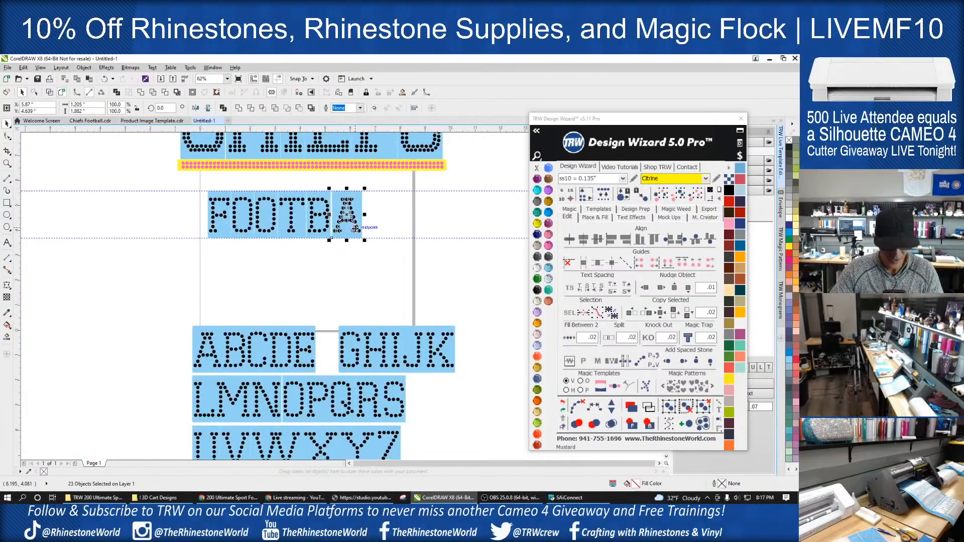
{"action": "key", "text": "ctrl+g"}
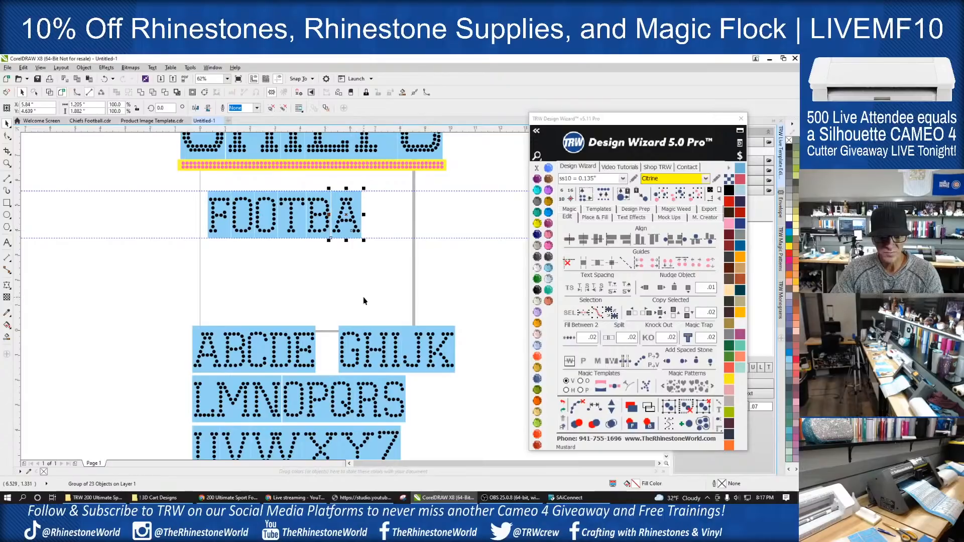
{"action": "left_click", "coordinate": [363, 300]}
- Move the letter L from the alphabet up between the guides and nudge it flush against the A
{"action": "scroll", "coordinate": [297, 299], "scroll_direction": "down", "scroll_amount": 2}
{"action": "scroll", "coordinate": [231, 387], "scroll_direction": "up", "scroll_amount": 2}
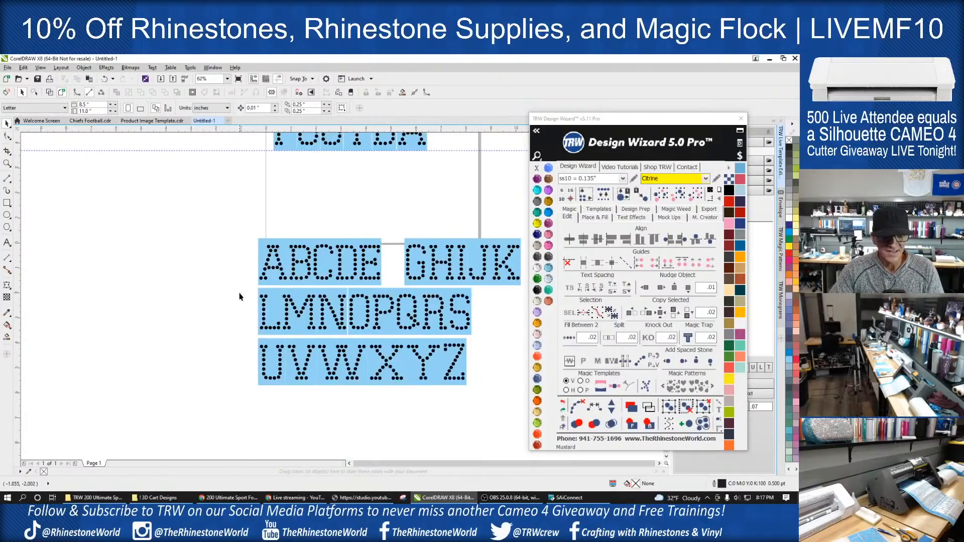
{"action": "left_click_drag", "start_coordinate": [260, 308], "coordinate": [357, 235]}
{"action": "scroll", "coordinate": [265, 326], "scroll_direction": "down", "scroll_amount": 2}
{"action": "scroll", "coordinate": [362, 229], "scroll_direction": "up", "scroll_amount": 3}
{"action": "scroll", "coordinate": [361, 228], "scroll_direction": "up", "scroll_amount": 2}
{"action": "key", "text": "Left"}
{"action": "key", "text": "Left"}
{"action": "key", "text": "Left"}
{"action": "key", "text": "Left"}
{"action": "key", "text": "Left"}
{"action": "key", "text": "Left"}
{"action": "key", "text": "Left"}
{"action": "key", "text": "Left"}
{"action": "key", "text": "Left"}
{"action": "key", "text": "Left"}
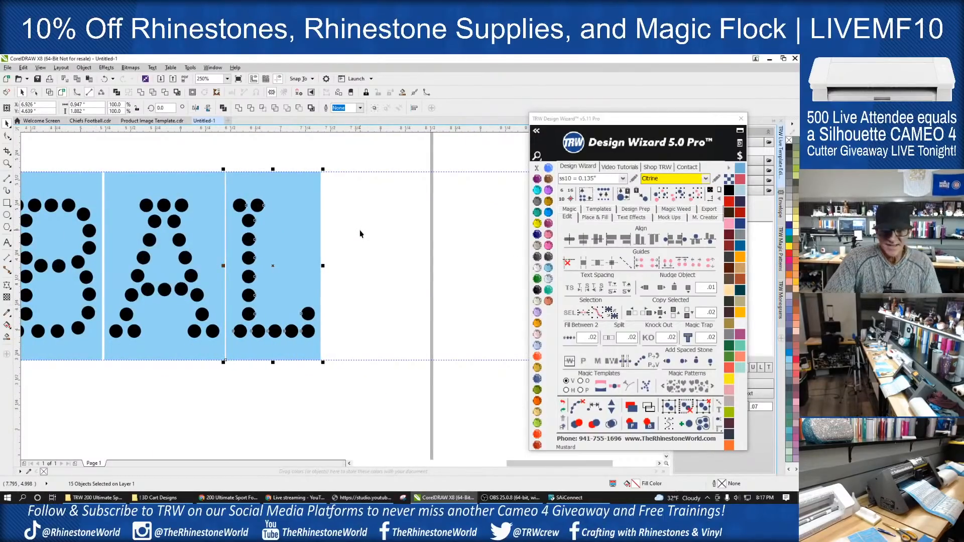
- Group the L and place a duplicate directly after it to complete the word FOOTBALL
{"action": "key", "text": "ctrl+g"}
{"action": "left_click_drag", "start_coordinate": [307, 292], "coordinate": [394, 277]}
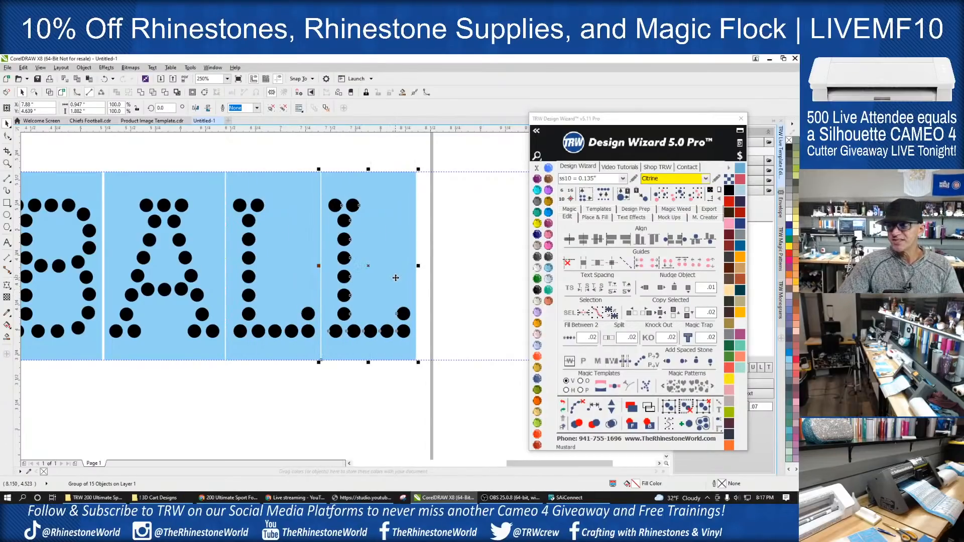
{"action": "scroll", "coordinate": [330, 305], "scroll_direction": "down", "scroll_amount": 4}
{"action": "left_click", "coordinate": [334, 357]}
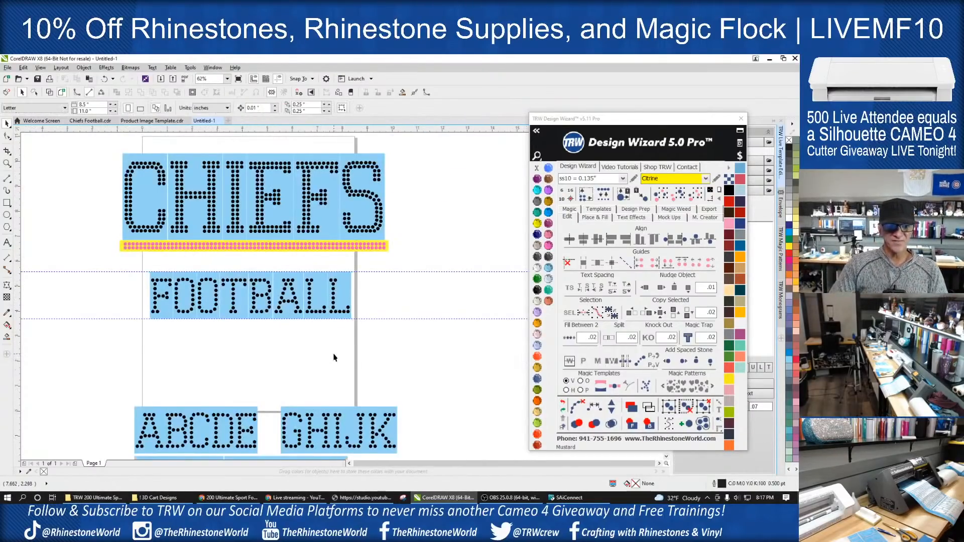
- Delete the leftover alphabet letters below the page
{"action": "scroll", "coordinate": [350, 352], "scroll_direction": "down", "scroll_amount": 4}
{"action": "left_click_drag", "start_coordinate": [410, 353], "coordinate": [267, 419]}
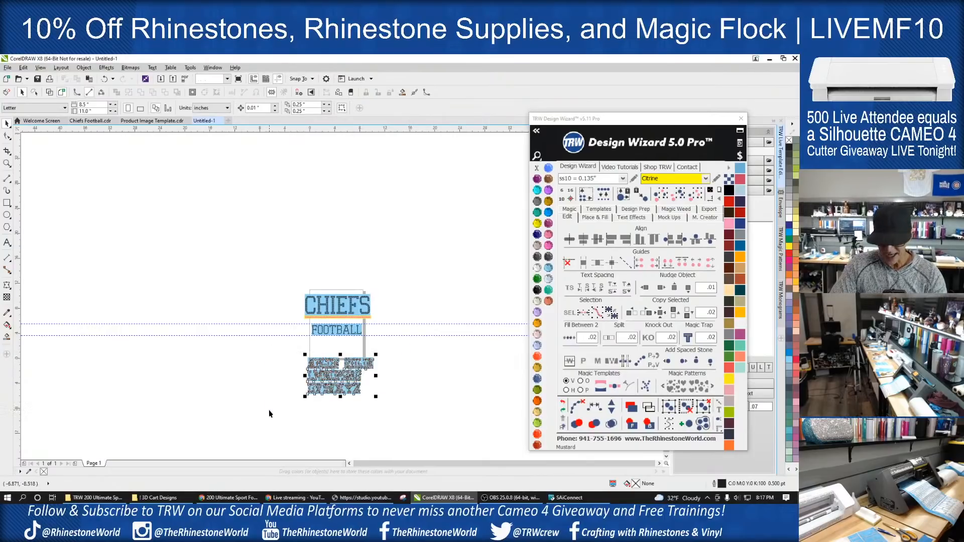
{"action": "key", "text": "Delete"}
{"action": "scroll", "coordinate": [385, 338], "scroll_direction": "up", "scroll_amount": 4}
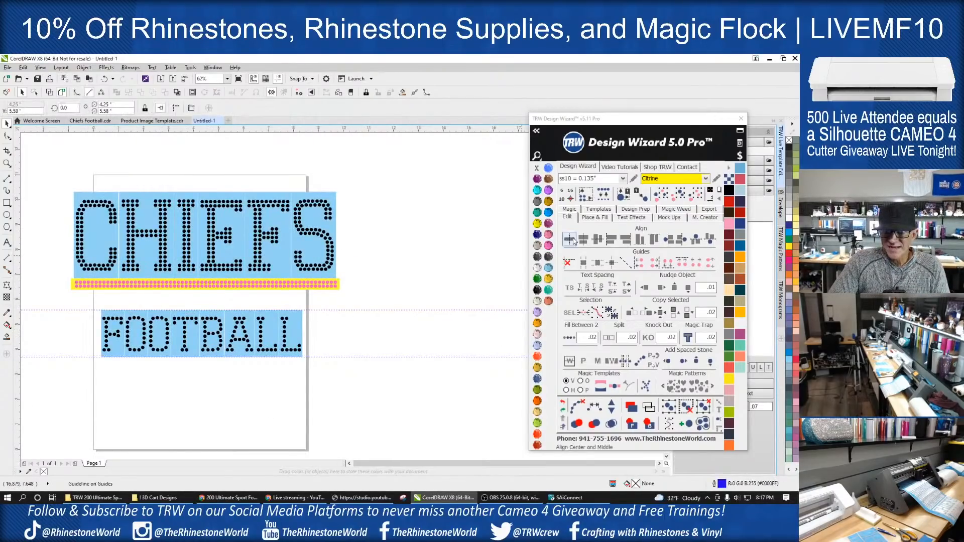
- Clear the horizontal guides and move the whole word FOOTBALL up directly beneath the underline
{"action": "left_click", "coordinate": [567, 262]}
{"action": "left_click_drag", "start_coordinate": [337, 384], "coordinate": [76, 303]}
{"action": "left_click_drag", "start_coordinate": [173, 329], "coordinate": [173, 306]}
{"action": "scroll", "coordinate": [269, 306], "scroll_direction": "down", "scroll_amount": 1}
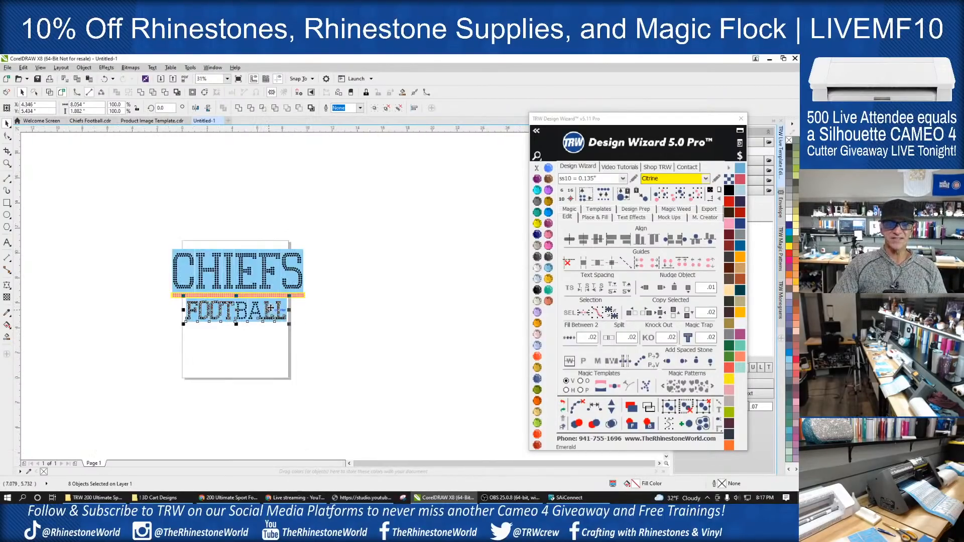
- Move the F out to the underline's left end and the last L out to its right end
{"action": "scroll", "coordinate": [197, 328], "scroll_direction": "up", "scroll_amount": 2}
{"action": "left_click", "coordinate": [229, 335]}
{"action": "left_click_drag", "start_coordinate": [184, 291], "coordinate": [129, 284]}
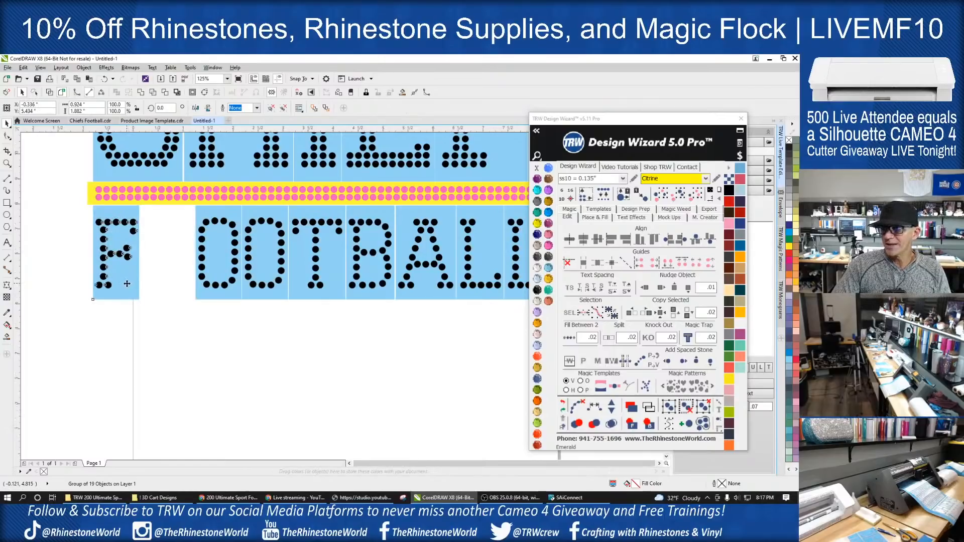
{"action": "scroll", "coordinate": [129, 284], "scroll_direction": "down", "scroll_amount": 1}
{"action": "scroll", "coordinate": [341, 271], "scroll_direction": "up", "scroll_amount": 1}
{"action": "left_click_drag", "start_coordinate": [324, 280], "coordinate": [390, 280]}
- Select all eight letters of FOOTBALL and space them evenly between the F and the last L
{"action": "scroll", "coordinate": [427, 289], "scroll_direction": "down", "scroll_amount": 1}
{"action": "left_click_drag", "start_coordinate": [440, 325], "coordinate": [132, 251]}
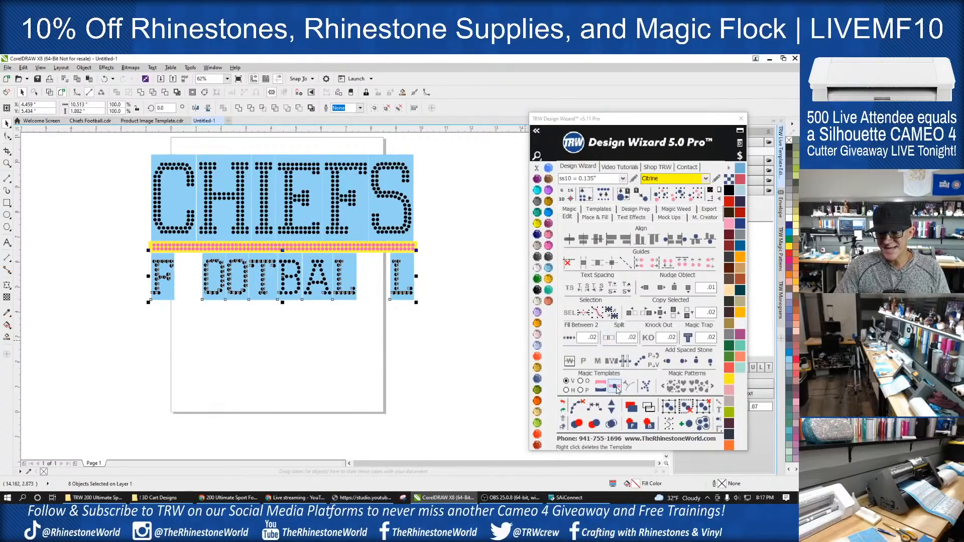
{"action": "left_click", "coordinate": [597, 360]}
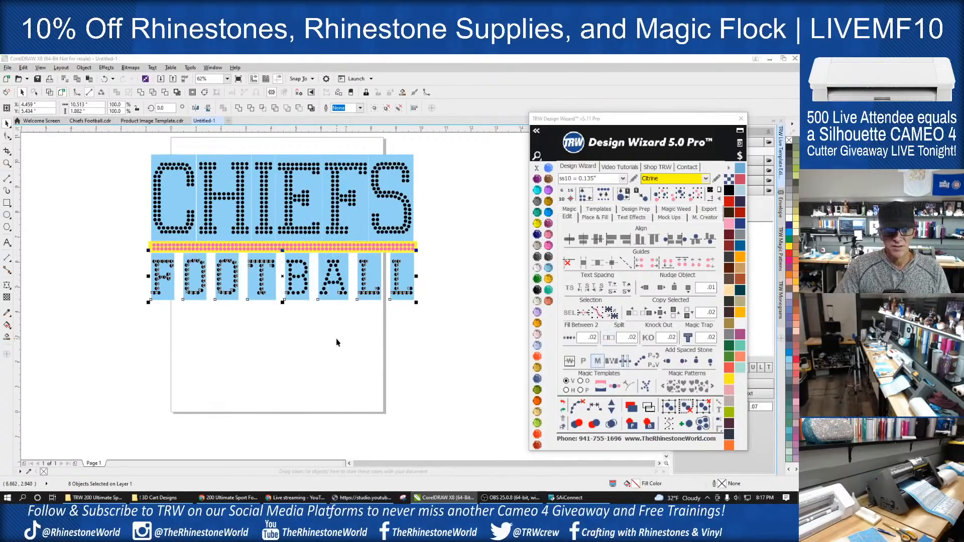
- Select the entire CHIEFS FOOTBALL design, including the underline, and ungroup it into individual objects
{"action": "scroll", "coordinate": [341, 298], "scroll_direction": "down", "scroll_amount": 2}
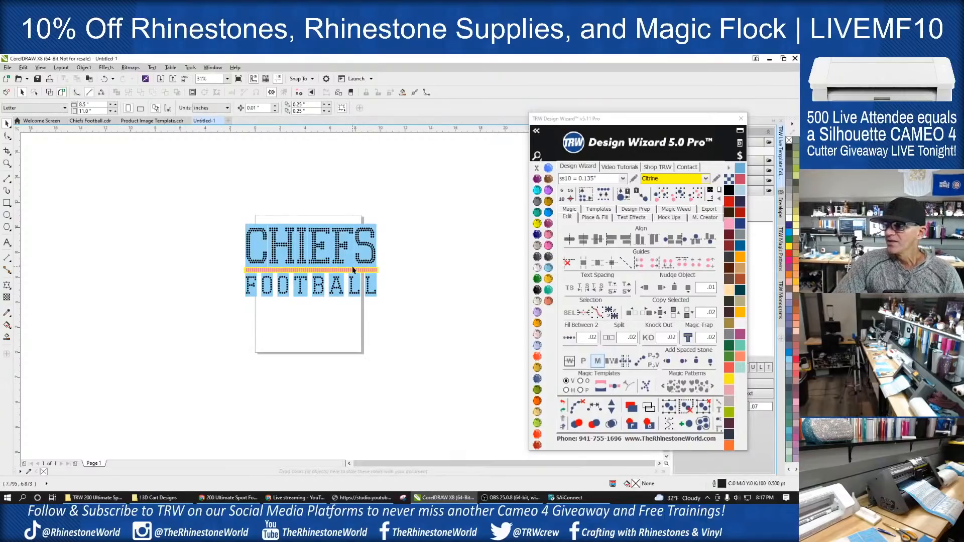
{"action": "scroll", "coordinate": [354, 253], "scroll_direction": "up", "scroll_amount": 2}
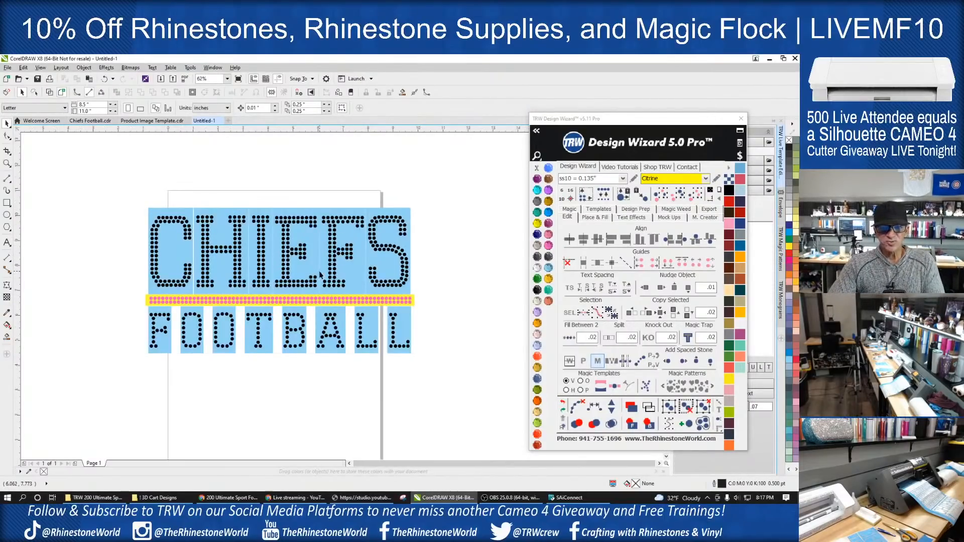
{"action": "left_click_drag", "start_coordinate": [435, 175], "coordinate": [112, 399]}
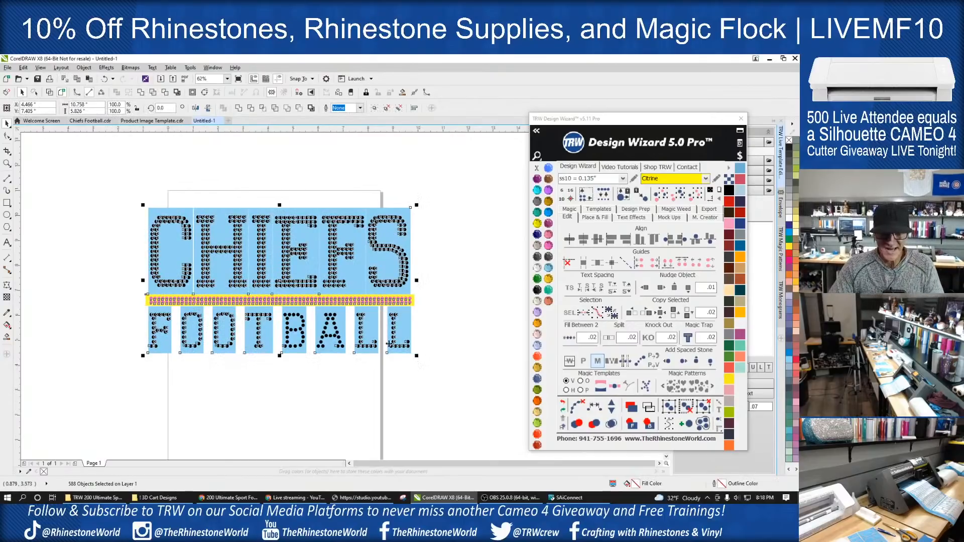
{"action": "left_click", "coordinate": [450, 320]}
{"action": "left_click_drag", "start_coordinate": [450, 182], "coordinate": [128, 408]}
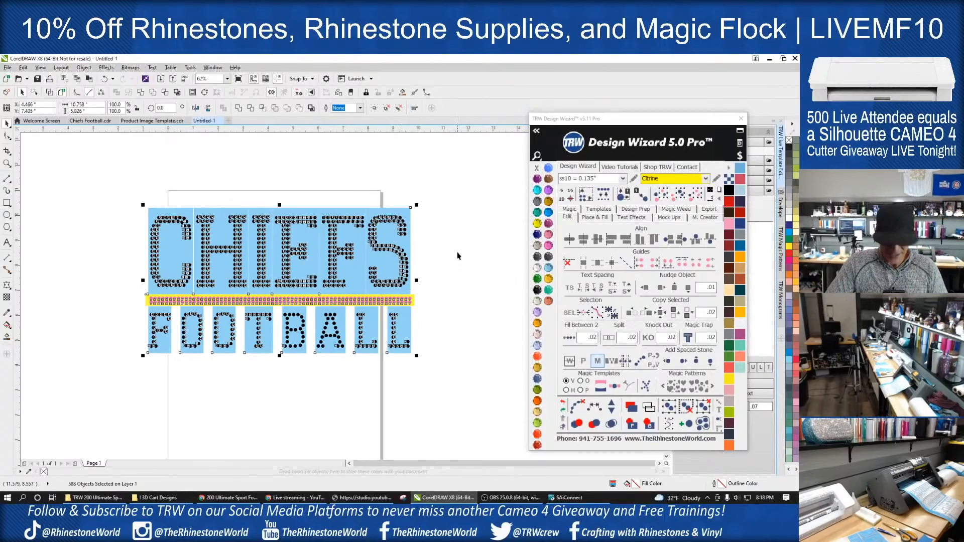
{"action": "left_click", "coordinate": [437, 274]}
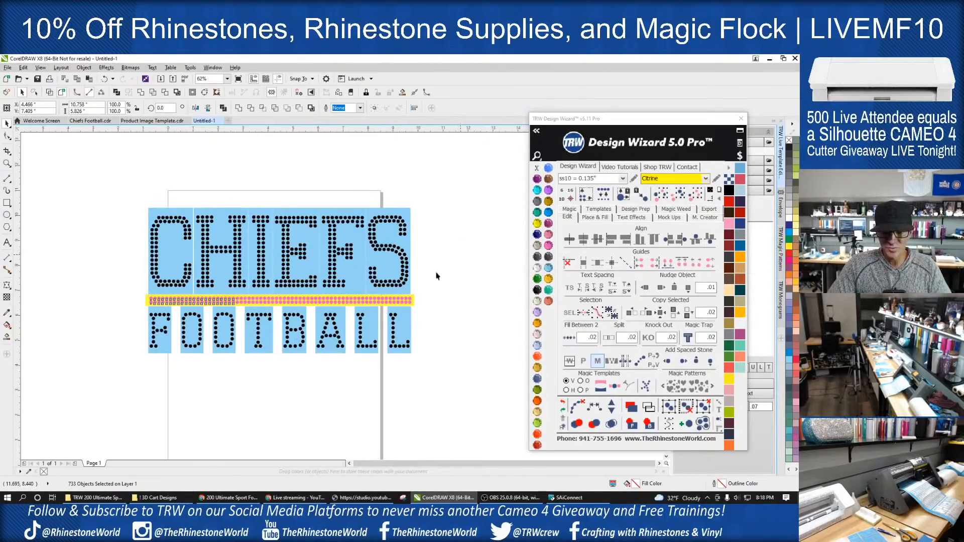
- Select all the blue letter backings by their shared colour and delete them, and delete the yellow rectangle behind the underline
{"action": "left_click", "coordinate": [410, 289]}
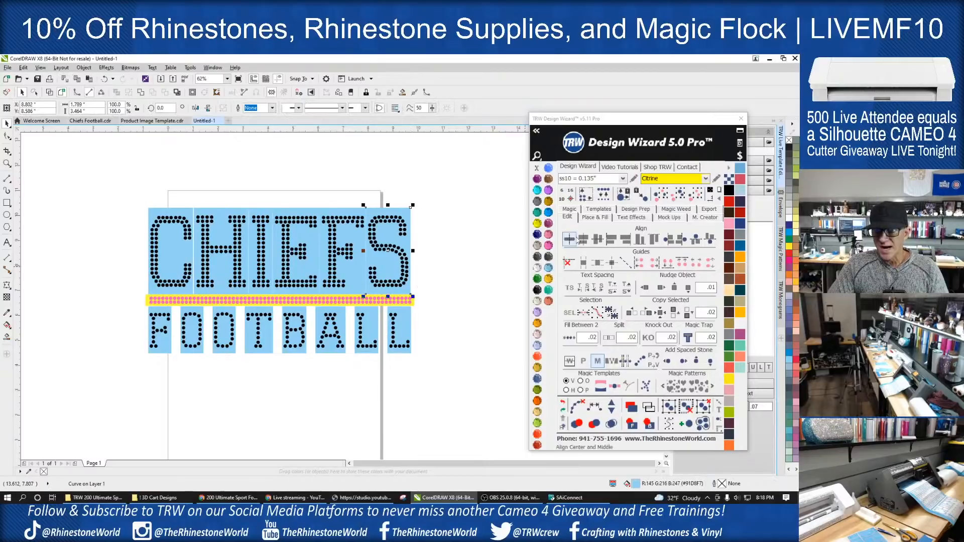
{"action": "left_click", "coordinate": [678, 196]}
{"action": "left_click_drag", "start_coordinate": [405, 290], "coordinate": [405, 290]}
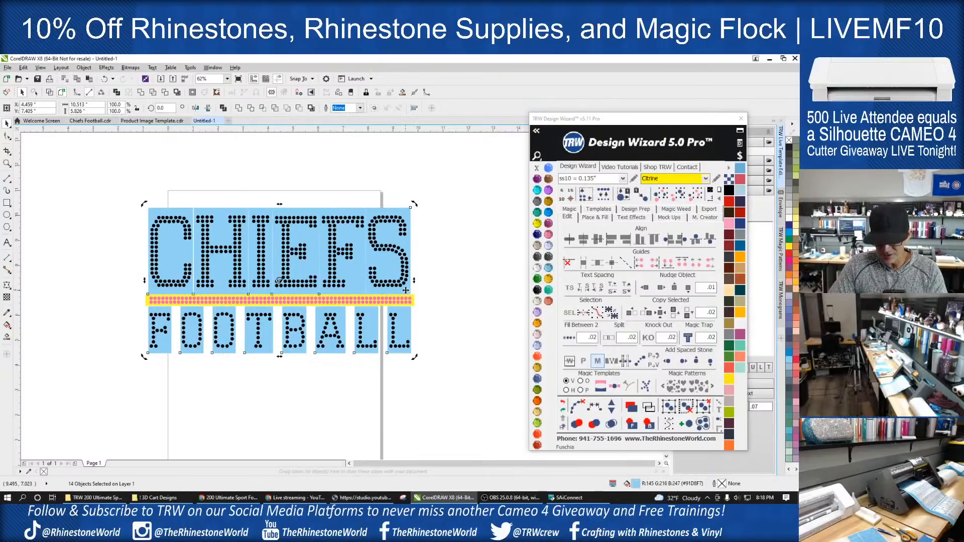
{"action": "key", "text": "Delete"}
{"action": "scroll", "coordinate": [416, 304], "scroll_direction": "up", "scroll_amount": 2}
{"action": "left_click", "coordinate": [416, 303]}
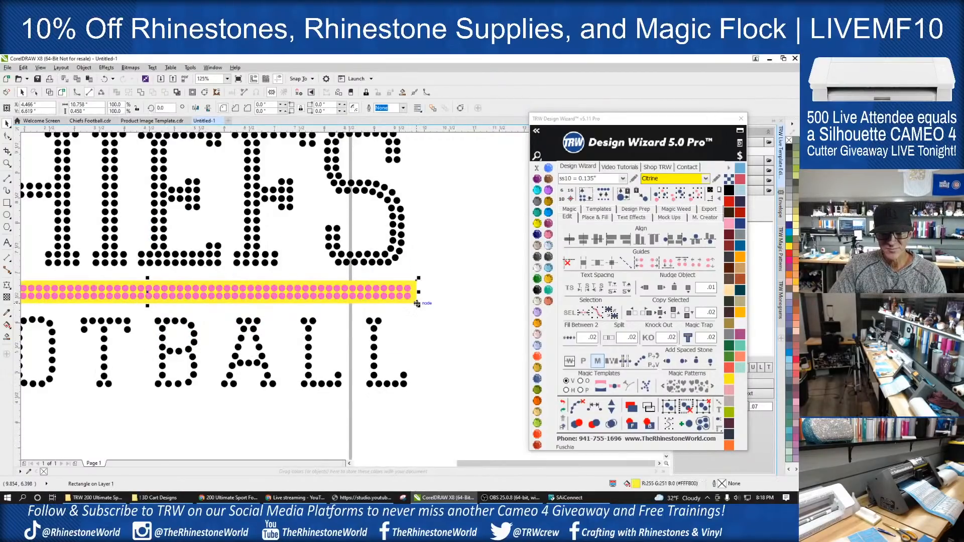
{"action": "key", "text": "Delete"}
- Recolour all the stones of the word CHIEFS to red Siam
{"action": "scroll", "coordinate": [417, 307], "scroll_direction": "down", "scroll_amount": 2}
{"action": "left_click_drag", "start_coordinate": [440, 192], "coordinate": [158, 287]}
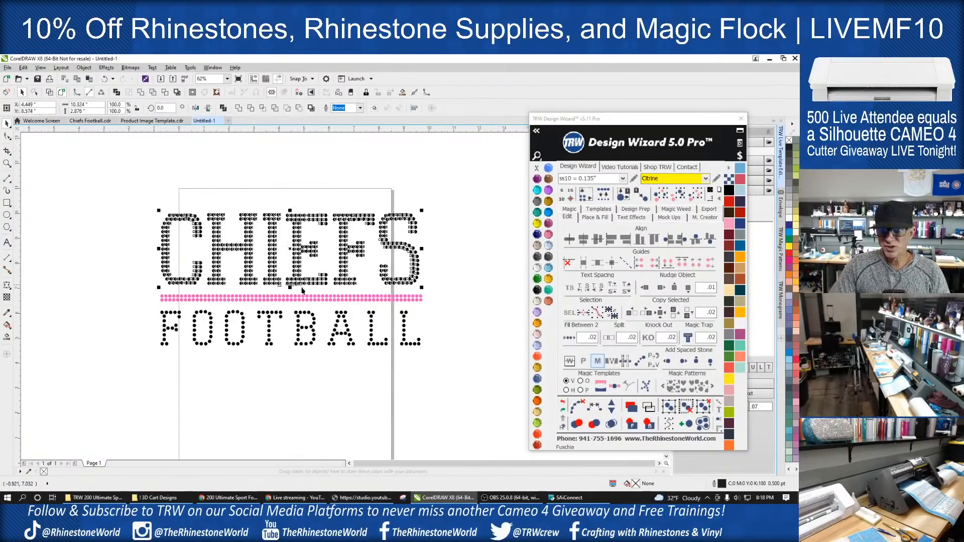
{"action": "left_click", "coordinate": [537, 434]}
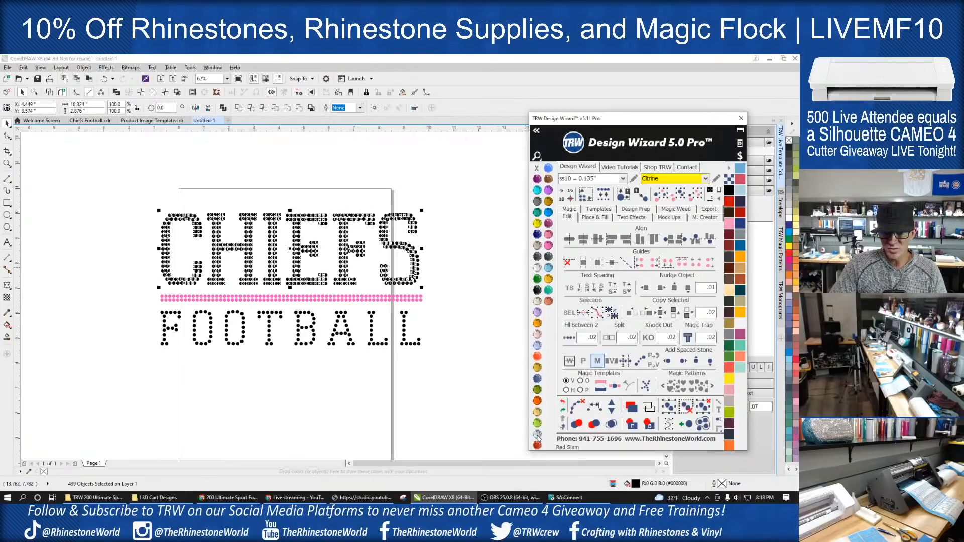
- Recolour the pink underline stones to Crystal and select all the stones of the word FOOTBALL
{"action": "left_click_drag", "start_coordinate": [431, 291], "coordinate": [154, 314]}
{"action": "left_click", "coordinate": [537, 269]}
{"action": "left_click_drag", "start_coordinate": [442, 371], "coordinate": [147, 307]}
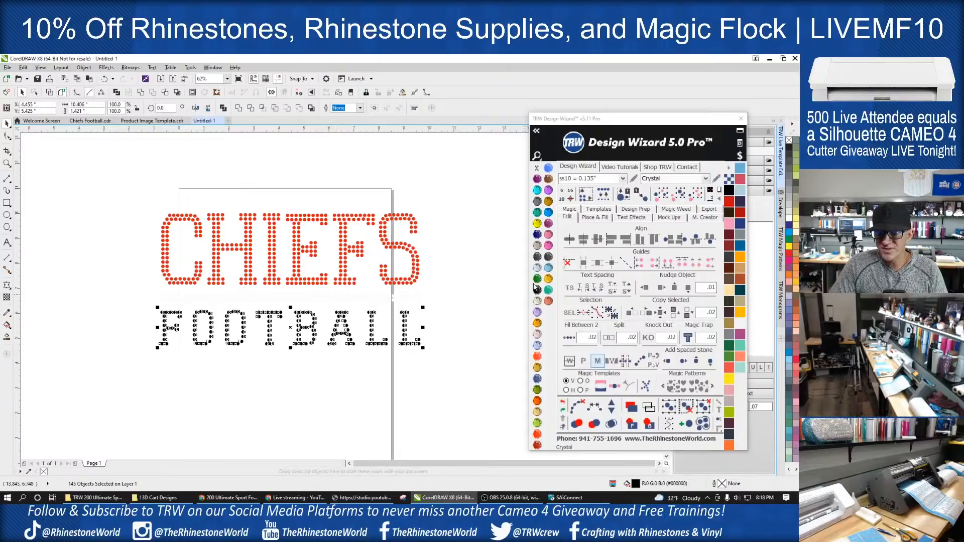
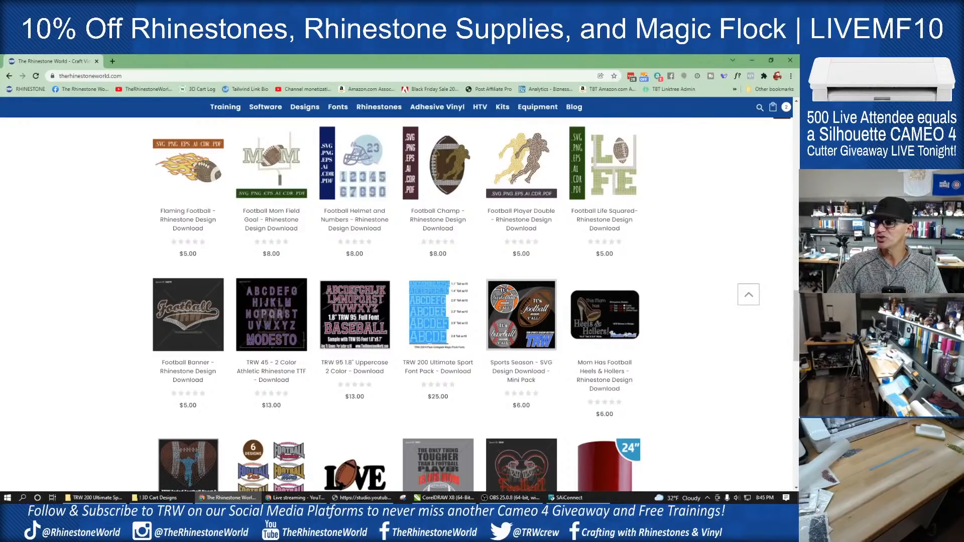
- Switch to the blank Untitled-2 document in CorelDRAW and add the artistic text "panthers" in the upper part of the page
{"action": "left_click", "coordinate": [459, 499]}
{"action": "left_click", "coordinate": [231, 123]}
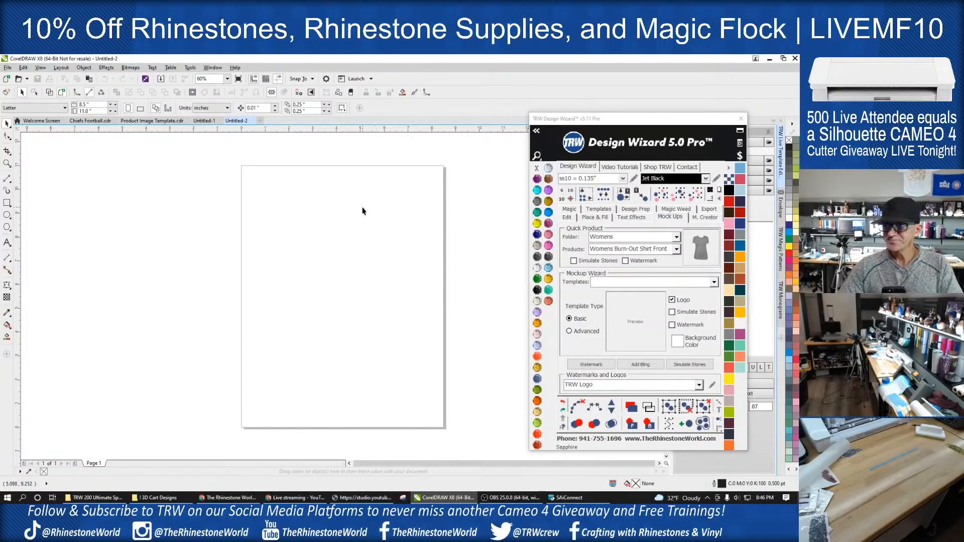
{"action": "scroll", "coordinate": [371, 232], "scroll_direction": "down", "scroll_amount": 3}
{"action": "scroll", "coordinate": [387, 236], "scroll_direction": "up", "scroll_amount": 3}
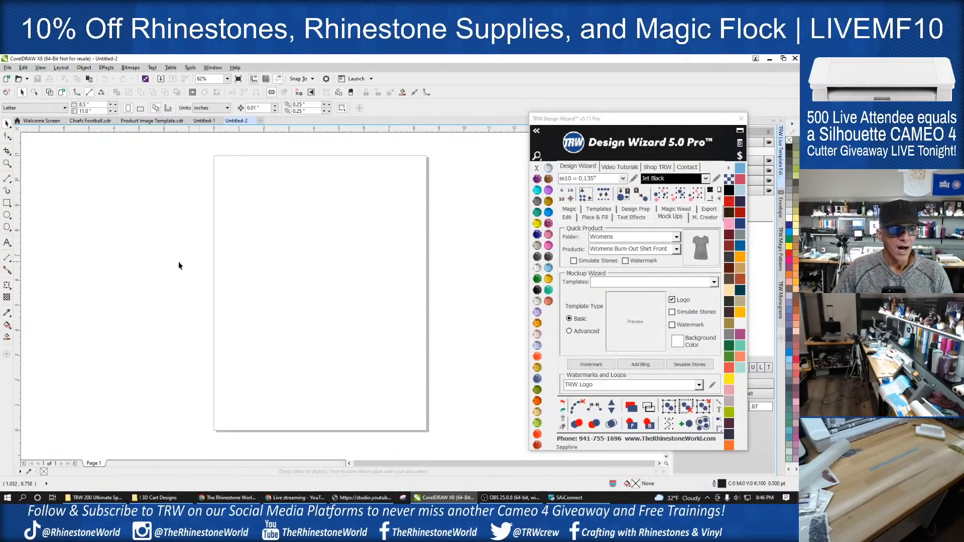
{"action": "left_click", "coordinate": [7, 242]}
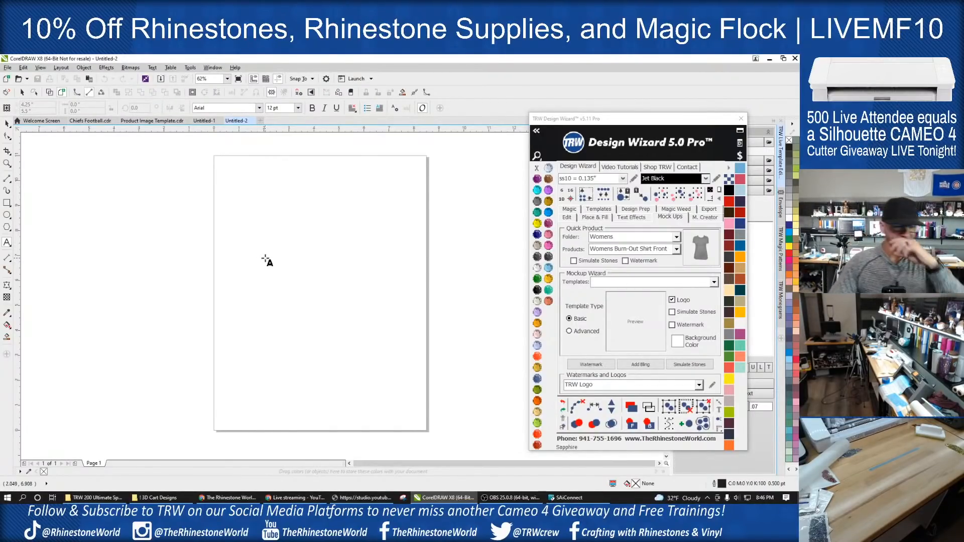
{"action": "left_click", "coordinate": [277, 244]}
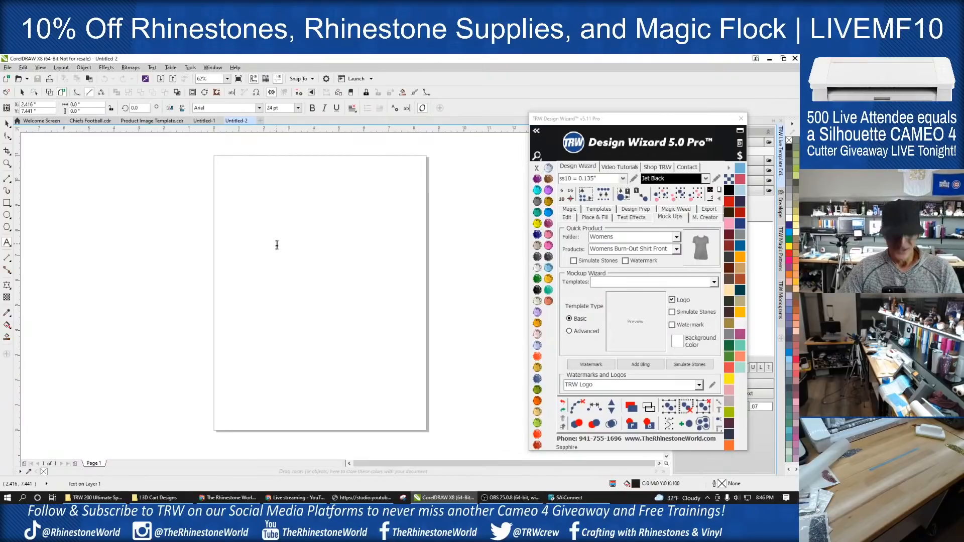
{"action": "type", "text": "panthers"}
- Enlarge the panthers text proportionally to about 5.36 inches wide
{"action": "left_click", "coordinate": [6, 123]}
{"action": "left_click", "coordinate": [309, 243]}
{"action": "left_click_drag", "start_coordinate": [308, 237], "coordinate": [406, 173]}
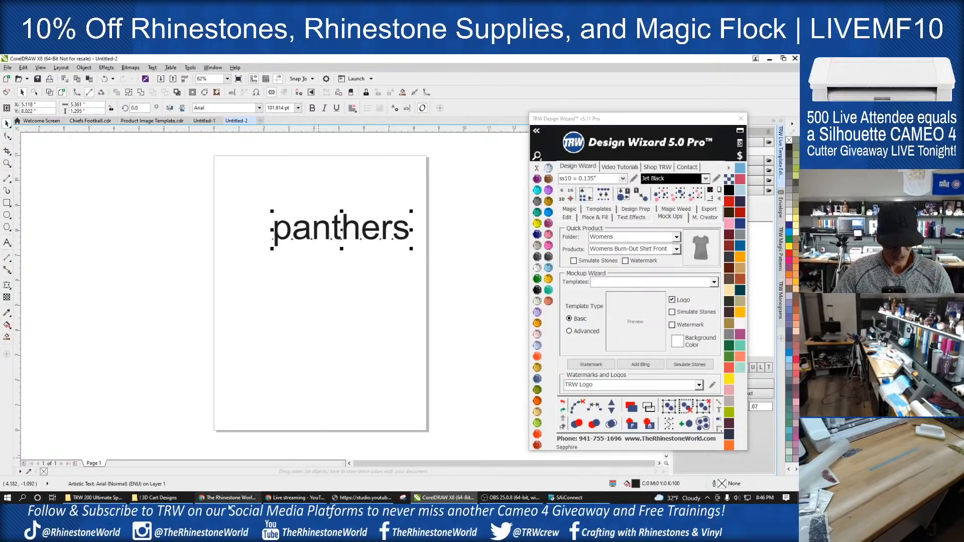
- Switch to the browser and view the product page of the TRW 45 - 2 Color Athletic Rhinestone TTF font
{"action": "mouse_move", "coordinate": [227, 500]}
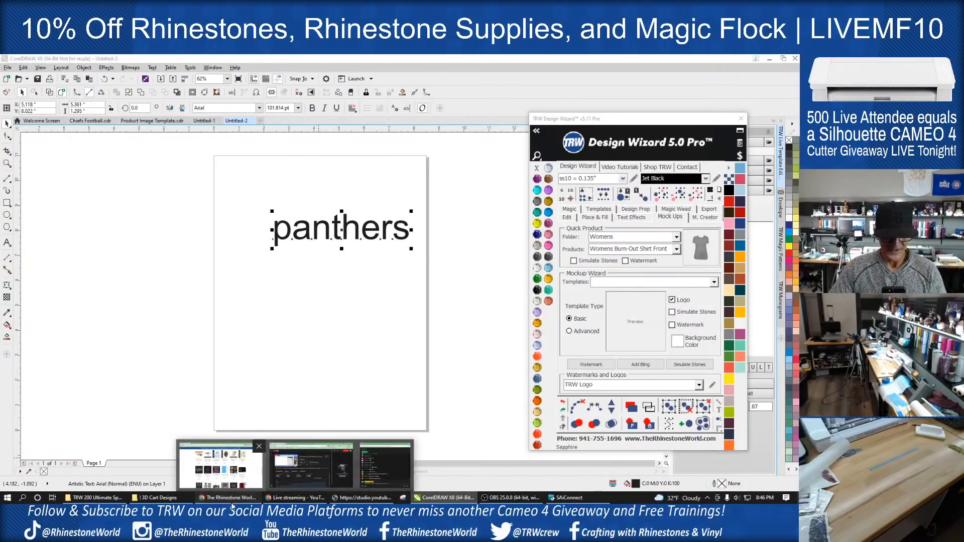
{"action": "left_click", "coordinate": [227, 500]}
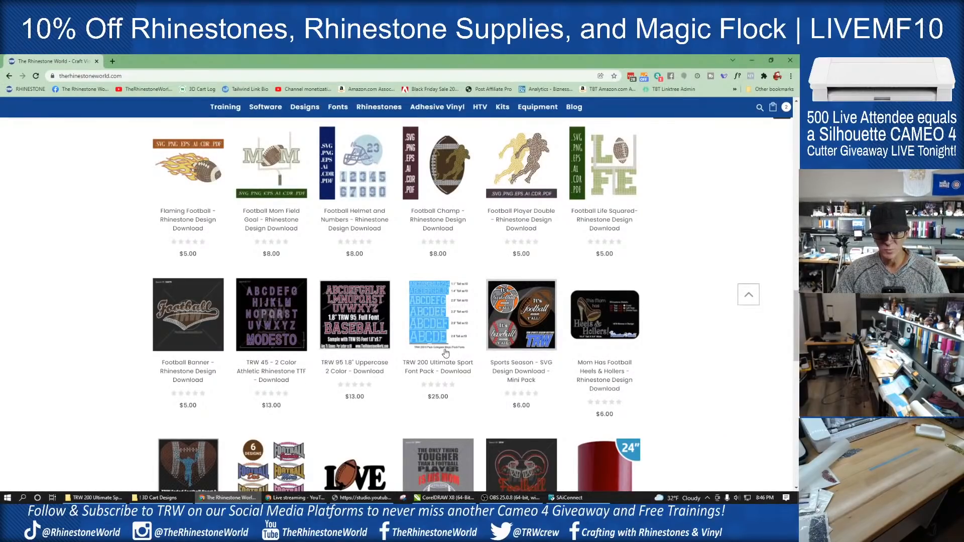
{"action": "left_click", "coordinate": [282, 372]}
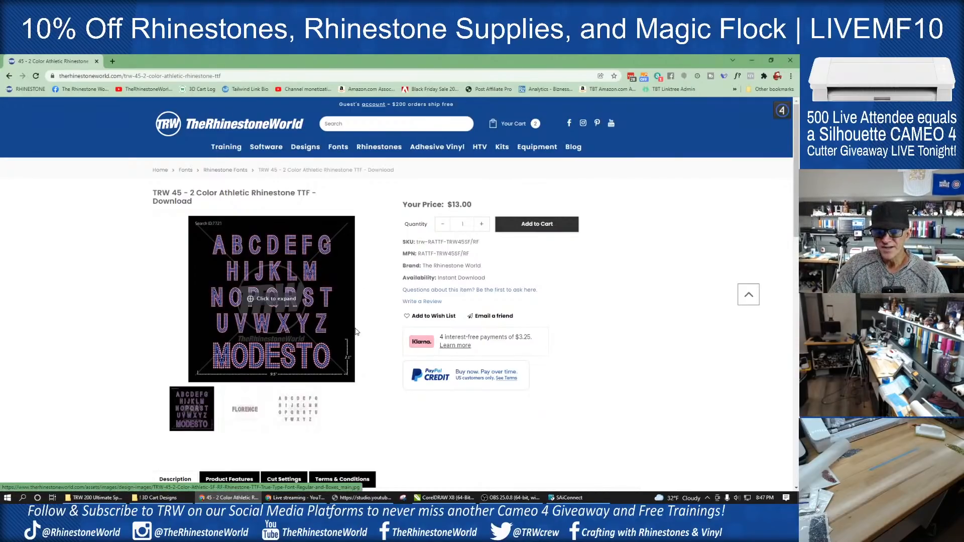
{"action": "scroll", "coordinate": [352, 326], "scroll_direction": "down", "scroll_amount": 2}
{"action": "scroll", "coordinate": [469, 439], "scroll_direction": "up", "scroll_amount": 2}
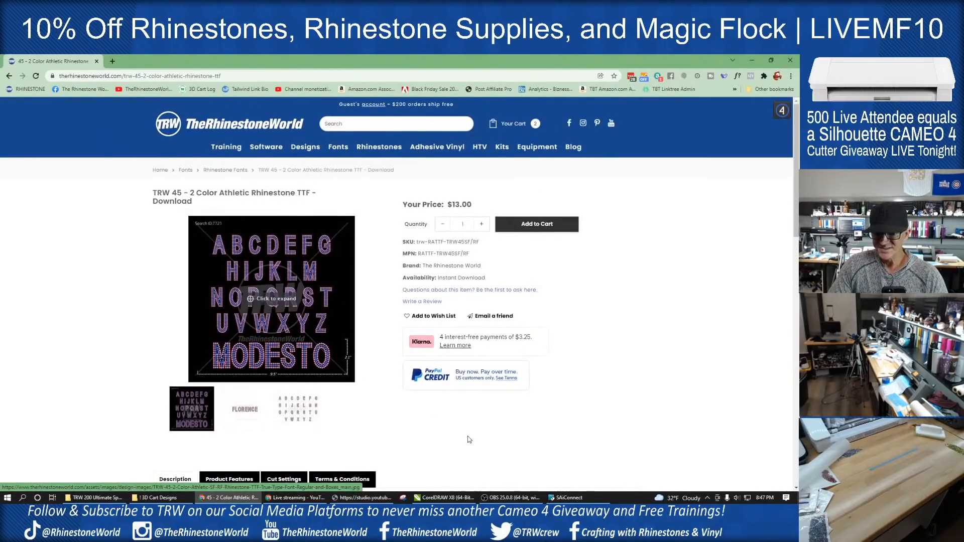
- Switch back to CorelDRAW, find the TRW 45 fonts in the Design Wizard, apply TRW 45 2 Color SF to the panthers text, and reposition the text slightly
{"action": "left_click", "coordinate": [442, 497]}
{"action": "left_click_drag", "start_coordinate": [340, 247], "coordinate": [314, 251]}
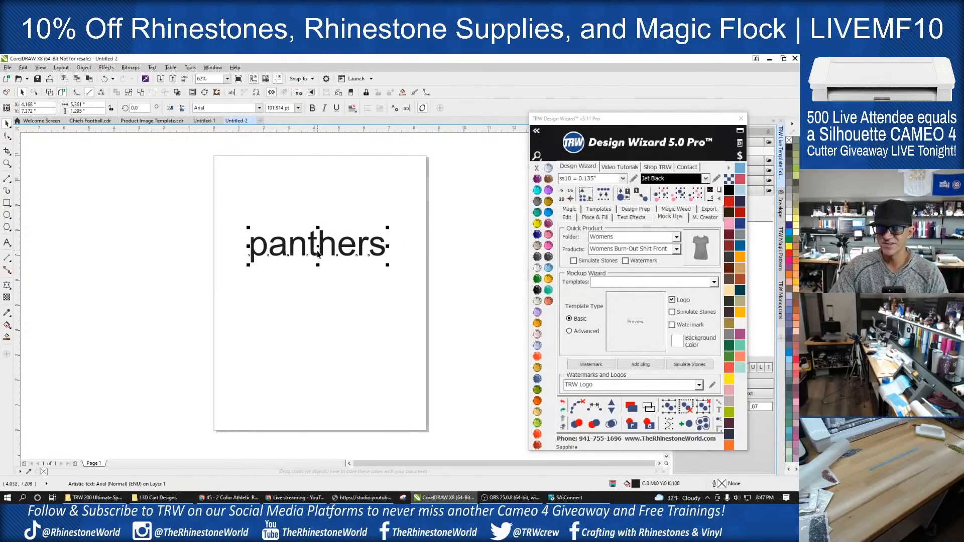
{"action": "left_click", "coordinate": [536, 132]}
{"action": "left_click", "coordinate": [535, 132]}
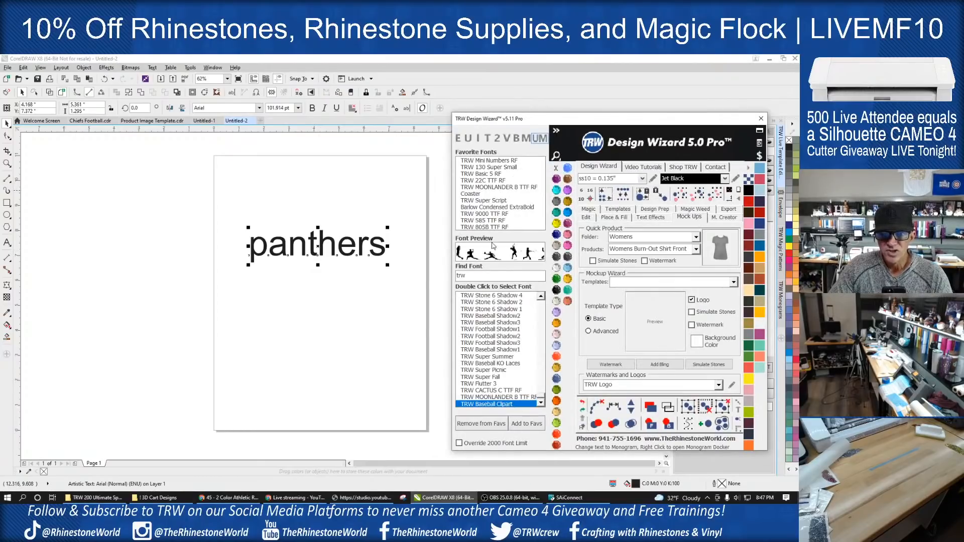
{"action": "type", "text": "45"}
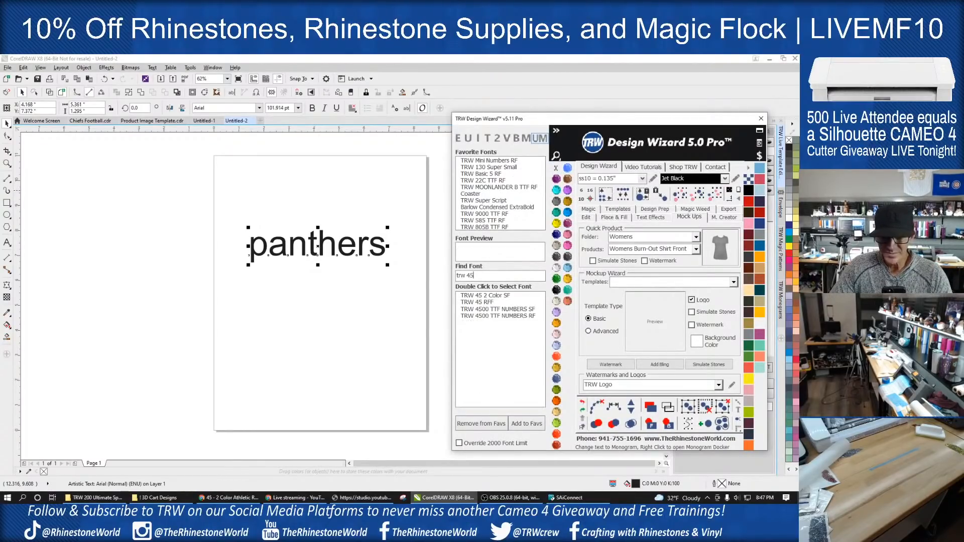
{"action": "double_click", "coordinate": [493, 296]}
{"action": "left_click", "coordinate": [384, 254]}
{"action": "scroll", "coordinate": [384, 255], "scroll_direction": "up", "scroll_amount": 2}
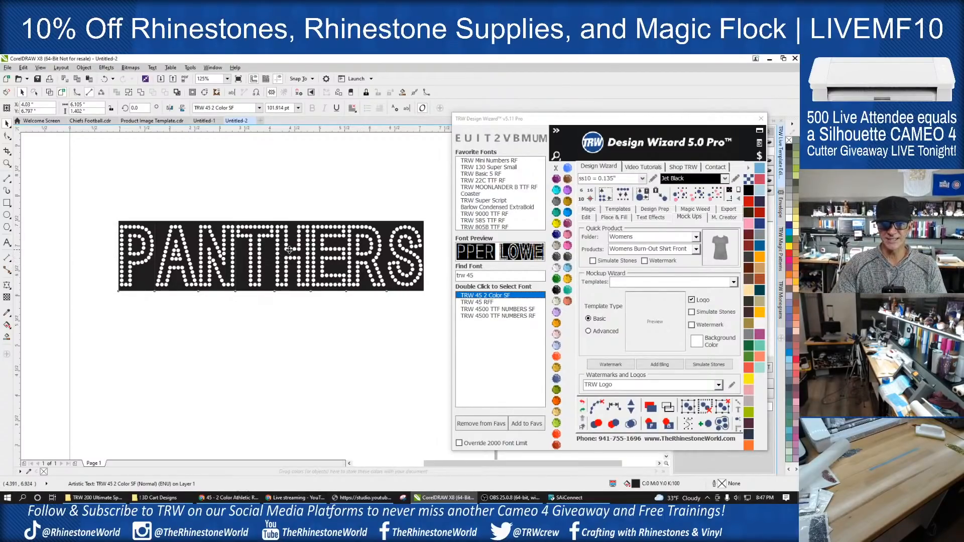
{"action": "left_click_drag", "start_coordinate": [289, 249], "coordinate": [283, 244]}
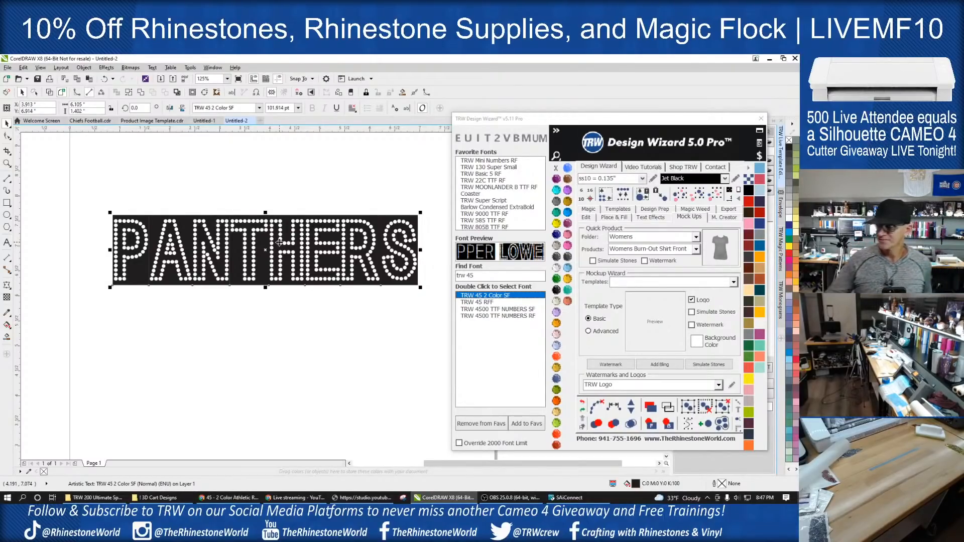
{"action": "left_click", "coordinate": [280, 324]}
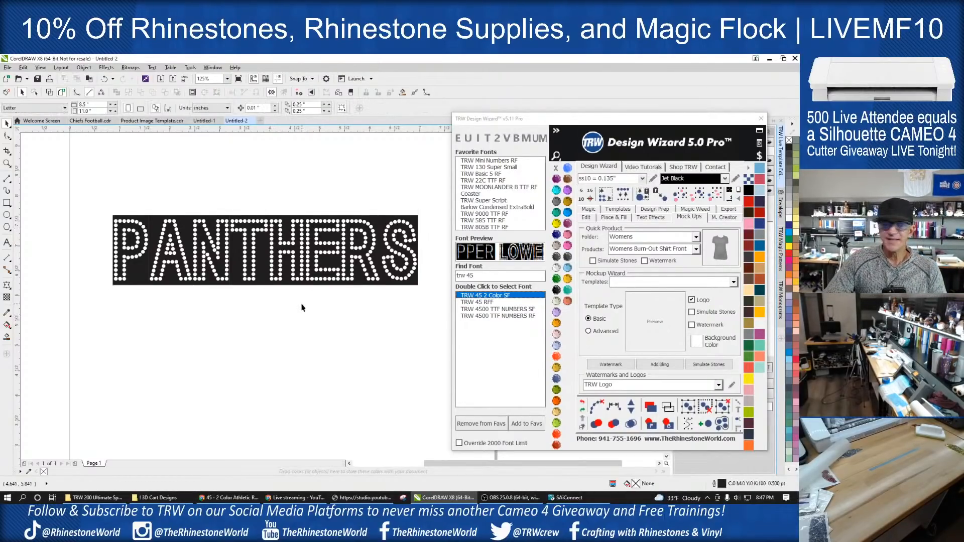
- Examine the stone pattern and letter spacing of the PANTHERS lettering, both close up and at full-page scale
{"action": "scroll", "coordinate": [302, 304], "scroll_direction": "down", "scroll_amount": 1}
{"action": "scroll", "coordinate": [316, 288], "scroll_direction": "up", "scroll_amount": 1}
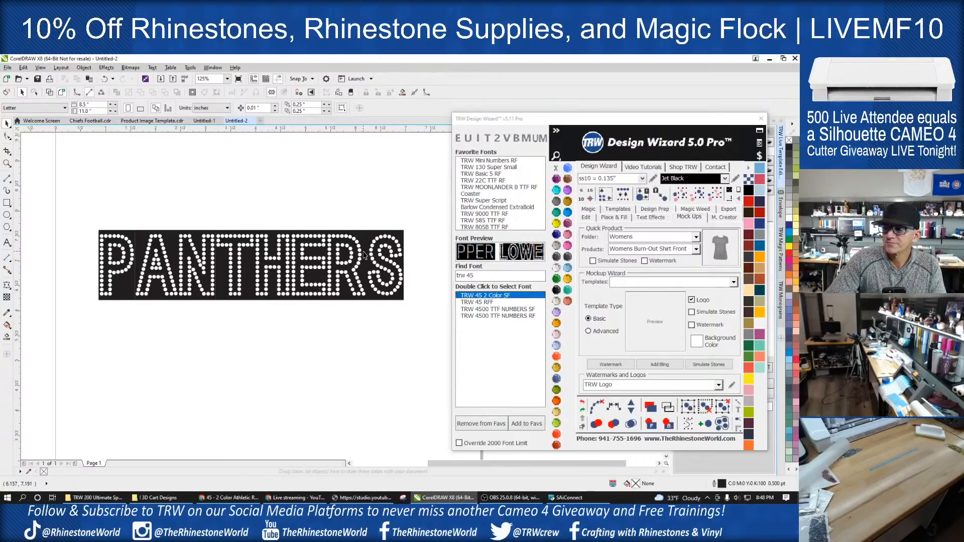
{"action": "scroll", "coordinate": [329, 276], "scroll_direction": "down", "scroll_amount": 1}
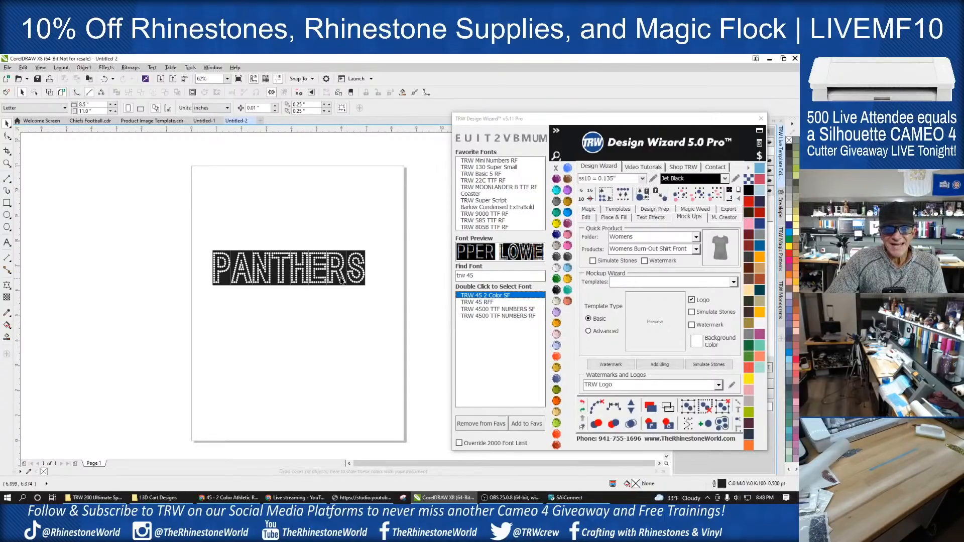
{"action": "scroll", "coordinate": [341, 281], "scroll_direction": "up", "scroll_amount": 1}
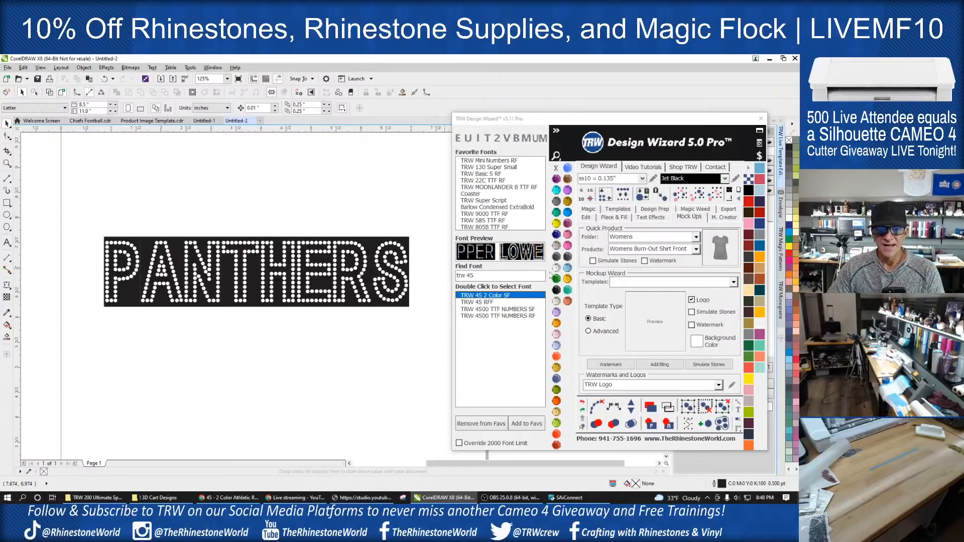
{"action": "scroll", "coordinate": [383, 300], "scroll_direction": "up", "scroll_amount": 2}
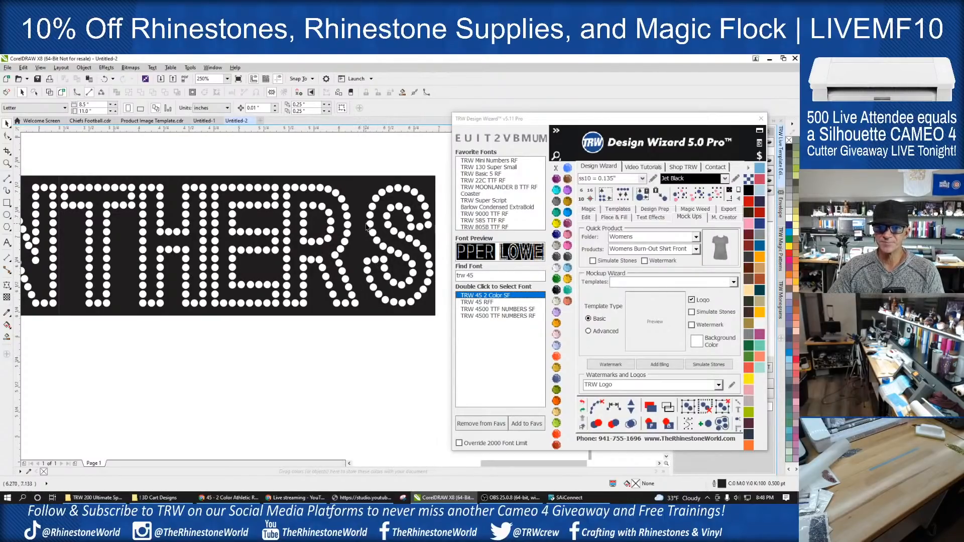
{"action": "scroll", "coordinate": [366, 228], "scroll_direction": "up", "scroll_amount": 3}
{"action": "scroll", "coordinate": [363, 238], "scroll_direction": "down", "scroll_amount": 3}
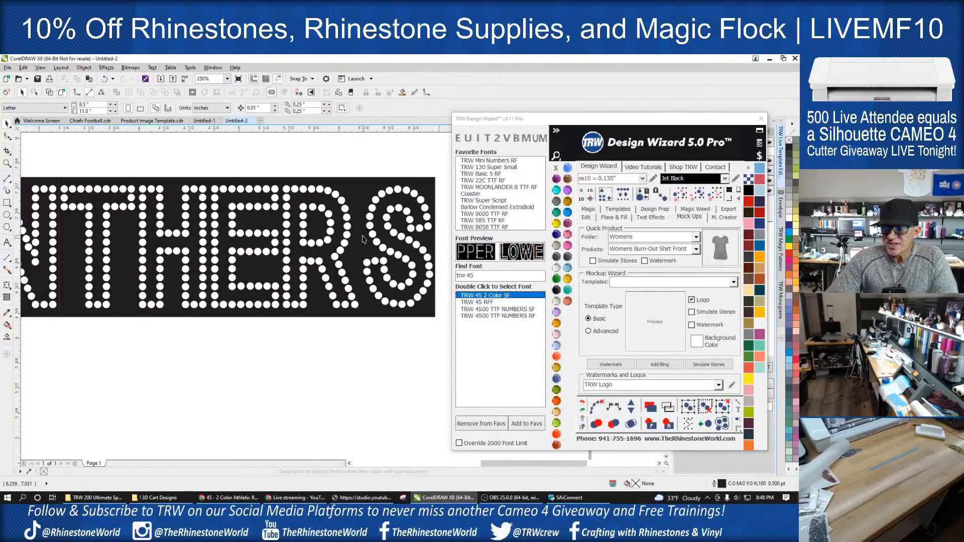
{"action": "scroll", "coordinate": [363, 238], "scroll_direction": "down", "scroll_amount": 2}
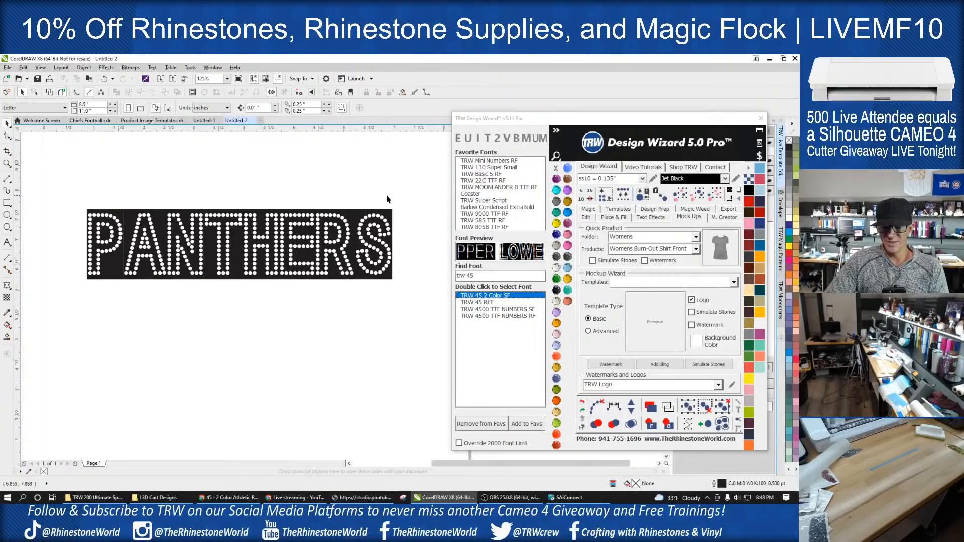
{"action": "scroll", "coordinate": [386, 200], "scroll_direction": "down", "scroll_amount": 2}
{"action": "scroll", "coordinate": [315, 223], "scroll_direction": "up", "scroll_amount": 2}
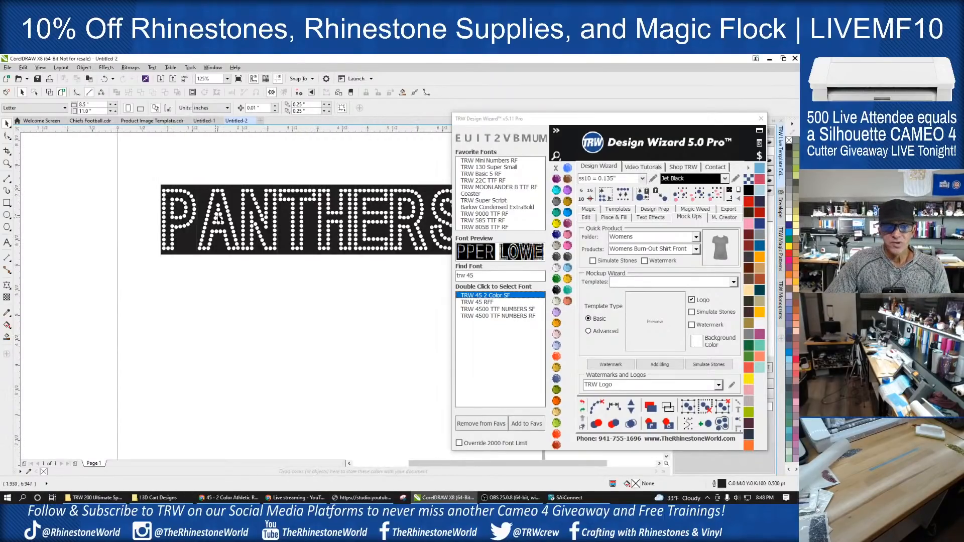
{"action": "scroll", "coordinate": [196, 224], "scroll_direction": "up", "scroll_amount": 2}
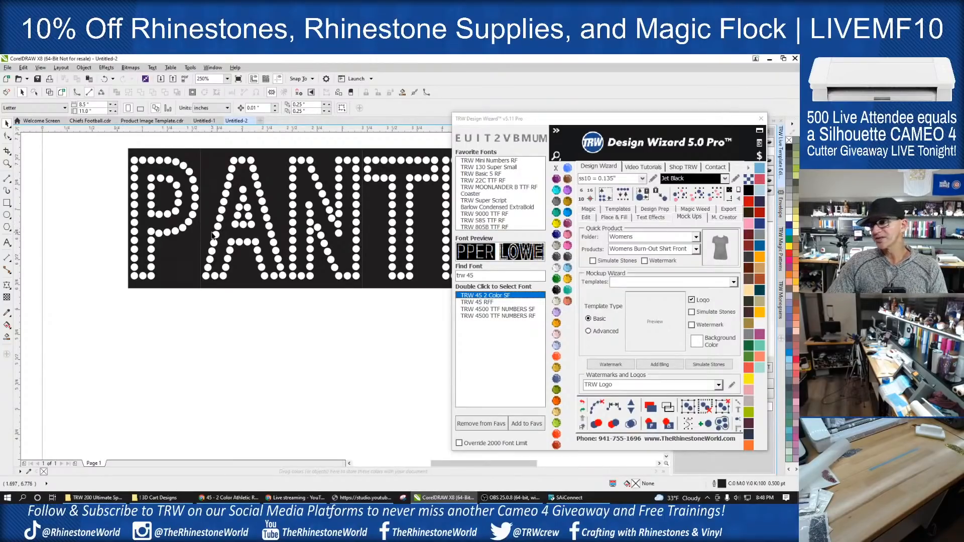
{"action": "scroll", "coordinate": [272, 240], "scroll_direction": "down", "scroll_amount": 2}
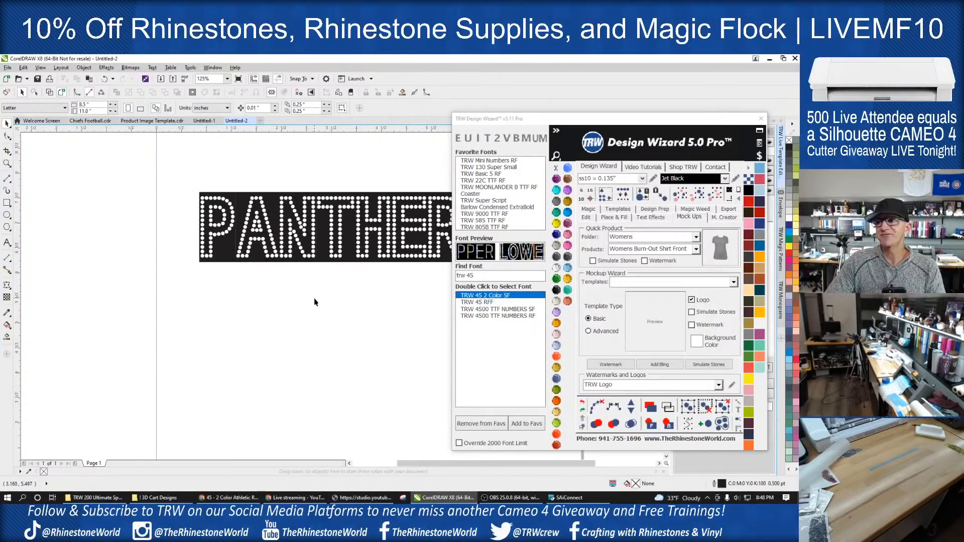
{"action": "scroll", "coordinate": [281, 292], "scroll_direction": "down", "scroll_amount": 1}
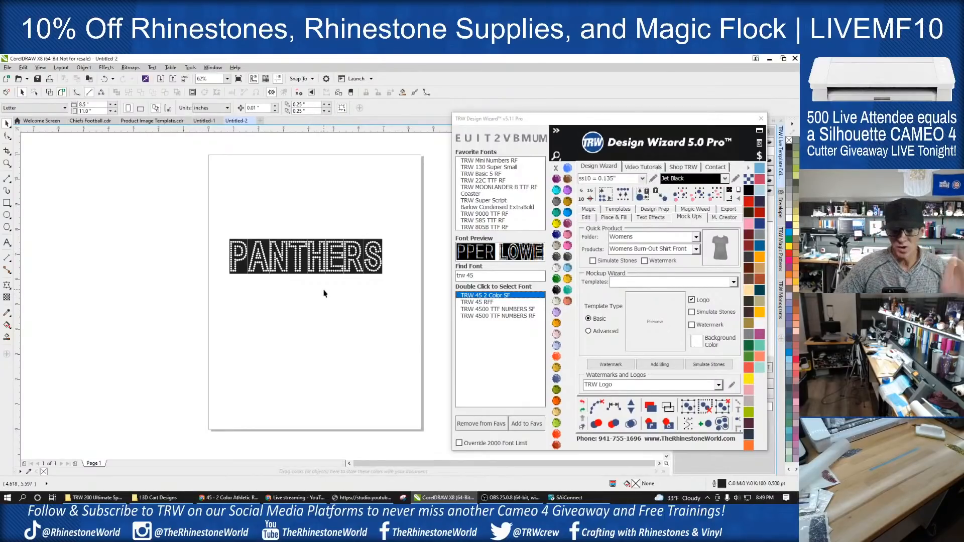
- Resize the PANTHERS design for ss10 stones and replace its stones with the 0.135-inch size
{"action": "left_click_drag", "start_coordinate": [403, 219], "coordinate": [189, 307]}
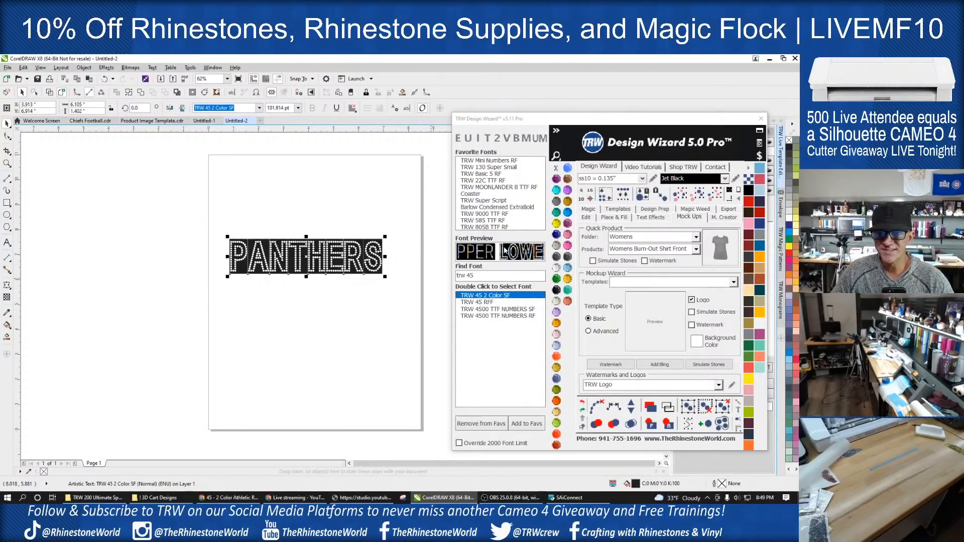
{"action": "left_click", "coordinate": [582, 200]}
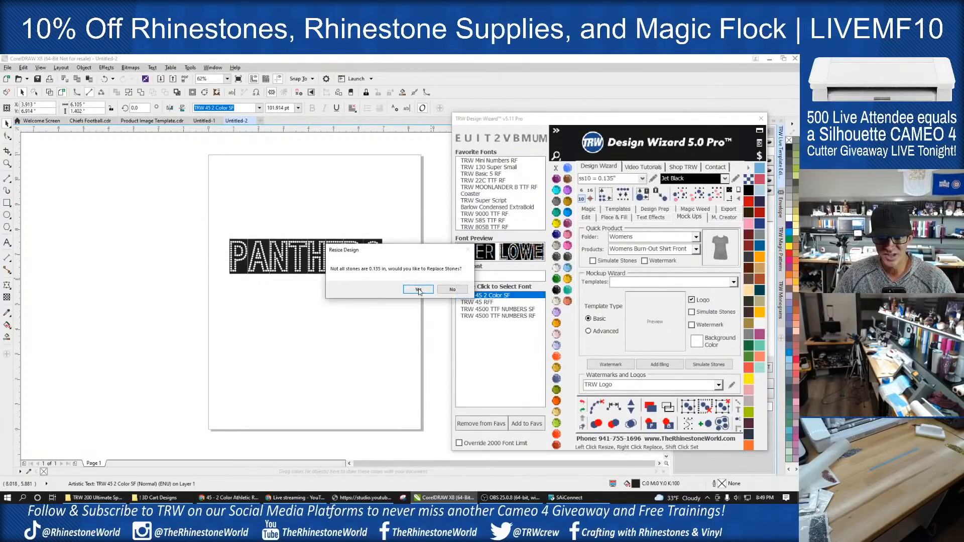
{"action": "left_click", "coordinate": [418, 290]}
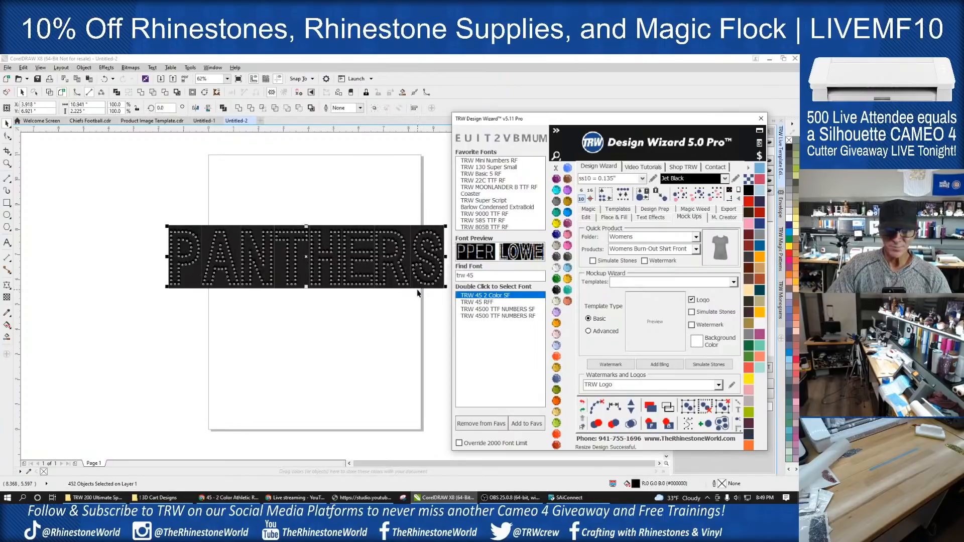
{"action": "left_click", "coordinate": [364, 330]}
- Recolour all the stones of the word PANTHERS to TRW Blue
{"action": "left_click_drag", "start_coordinate": [165, 232], "coordinate": [452, 323]}
{"action": "left_click", "coordinate": [567, 213]}
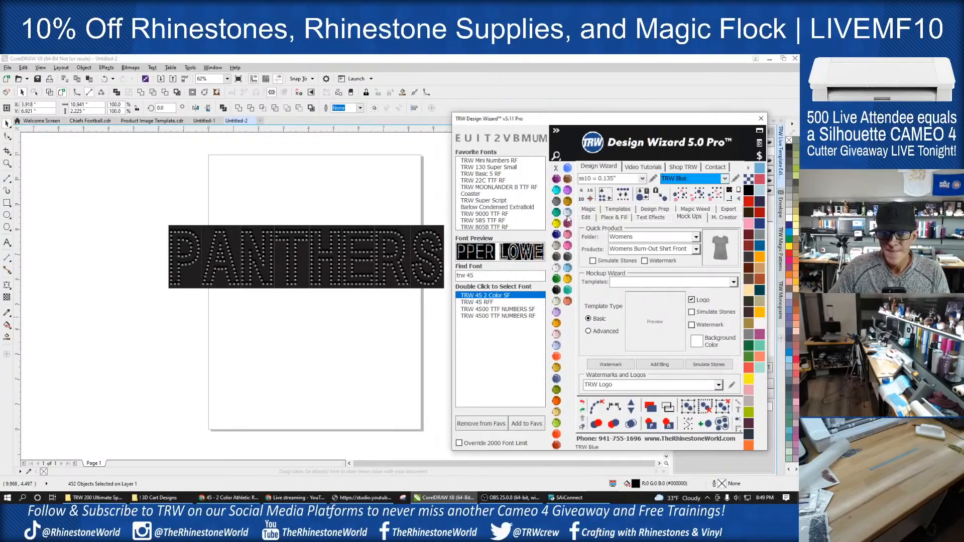
{"action": "left_click", "coordinate": [314, 326]}
{"action": "scroll", "coordinate": [308, 315], "scroll_direction": "down", "scroll_amount": 2}
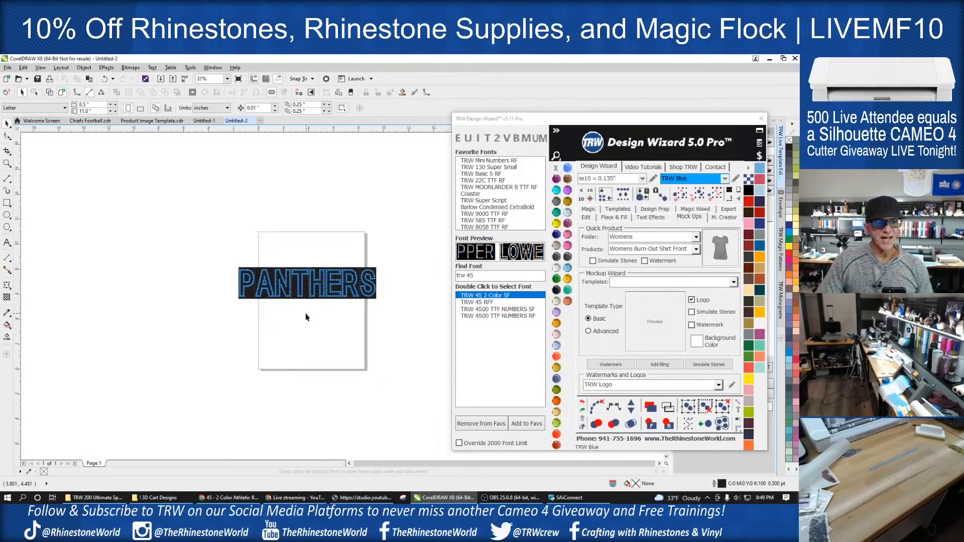
- Examine the blue PANTHERS design as a whole and a single stone at the foot of the R
{"action": "left_click_drag", "start_coordinate": [404, 239], "coordinate": [177, 324]}
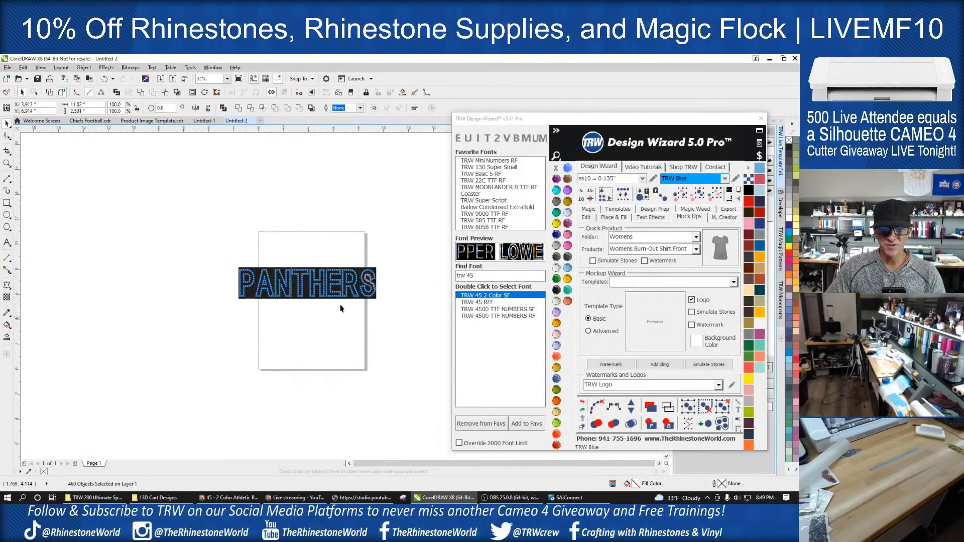
{"action": "left_click", "coordinate": [330, 310]}
{"action": "scroll", "coordinate": [358, 297], "scroll_direction": "up", "scroll_amount": 2}
{"action": "left_click", "coordinate": [359, 294]}
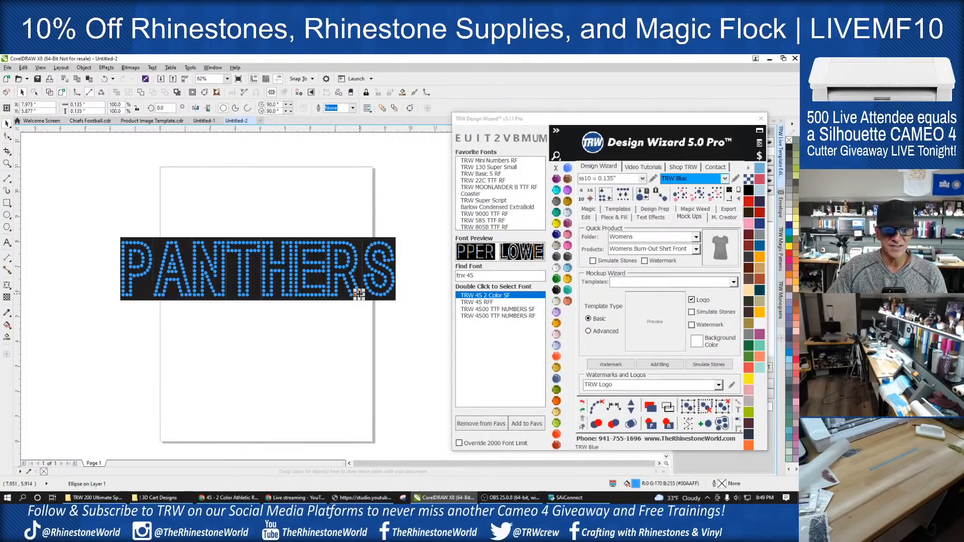
{"action": "left_click", "coordinate": [338, 342]}
{"action": "scroll", "coordinate": [321, 293], "scroll_direction": "down", "scroll_amount": 2}
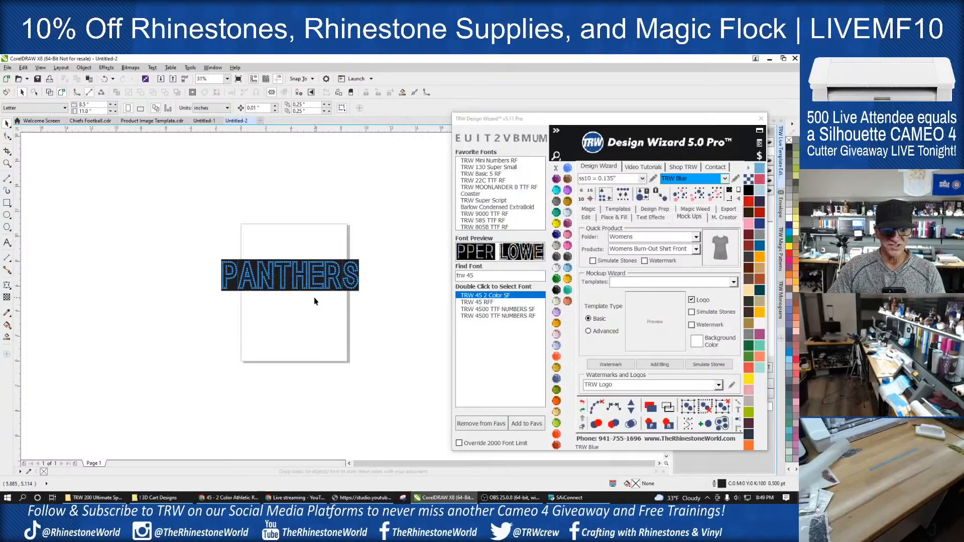
{"action": "scroll", "coordinate": [315, 301], "scroll_direction": "up", "scroll_amount": 2}
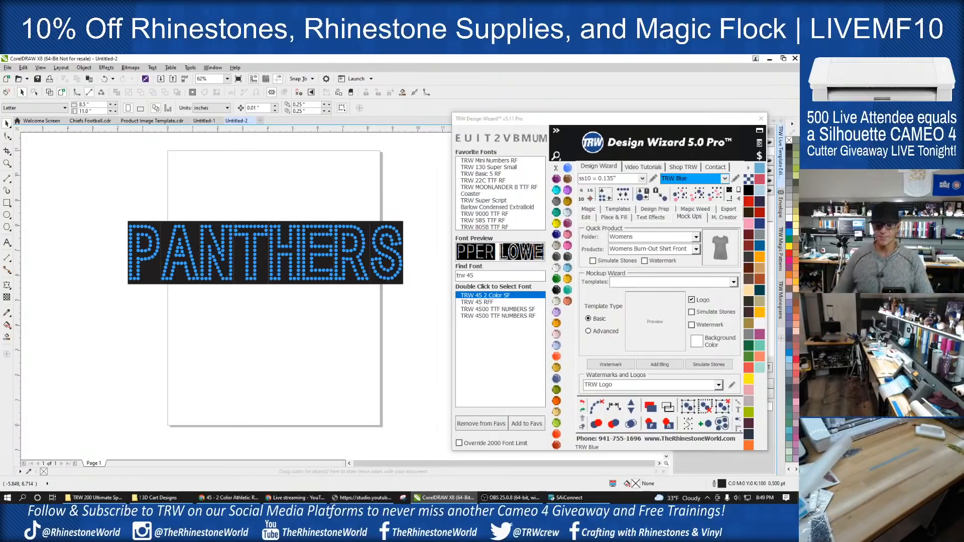
{"action": "scroll", "coordinate": [281, 305], "scroll_direction": "down", "scroll_amount": 1}
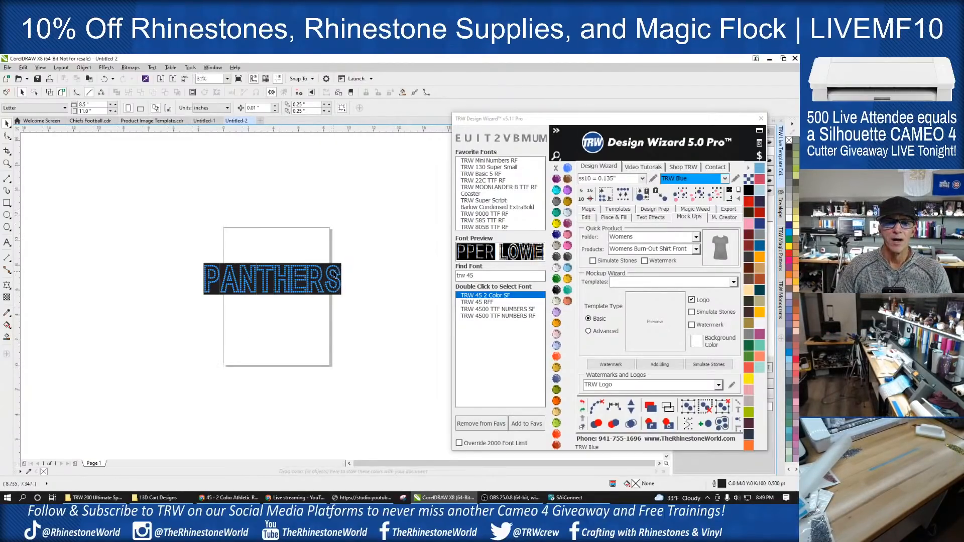
- Recolour the background boxes behind the PANTHERS lettering to Citrine
{"action": "scroll", "coordinate": [334, 281], "scroll_direction": "up", "scroll_amount": 2}
{"action": "left_click", "coordinate": [368, 276]}
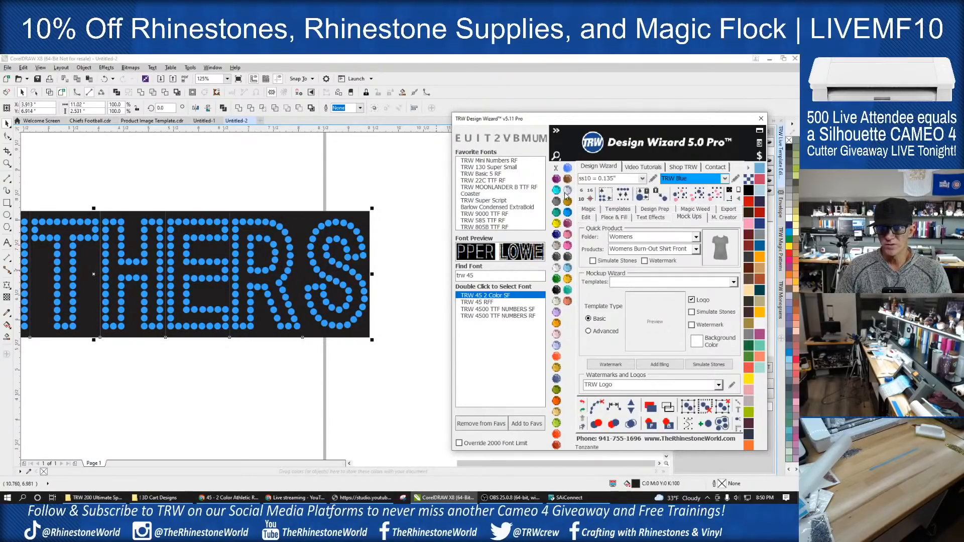
{"action": "left_click", "coordinate": [556, 223]}
{"action": "left_click", "coordinate": [423, 258]}
{"action": "scroll", "coordinate": [370, 258], "scroll_direction": "down", "scroll_amount": 1}
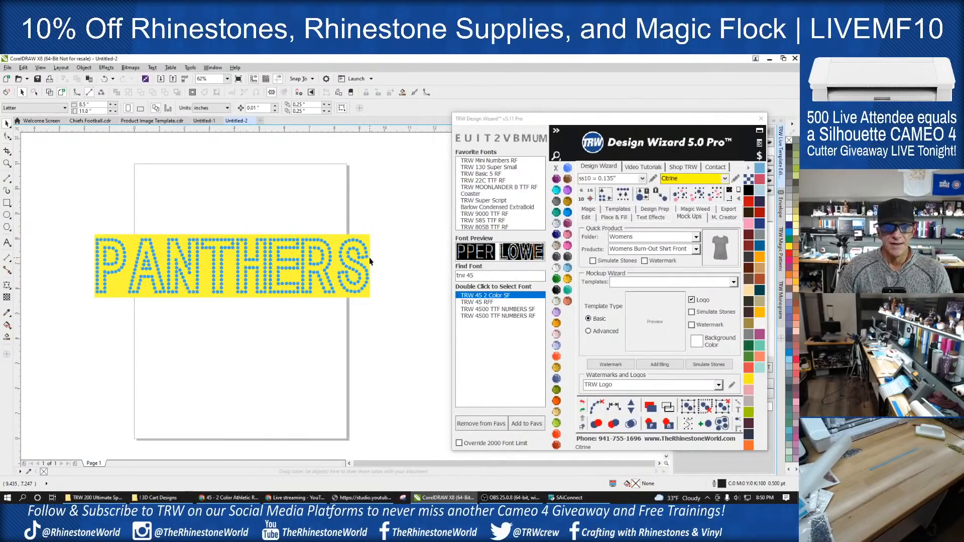
- Inspect the PANTHERS stones and letter boxes in wireframe view, and return to the filled view
{"action": "left_click", "coordinate": [673, 409]}
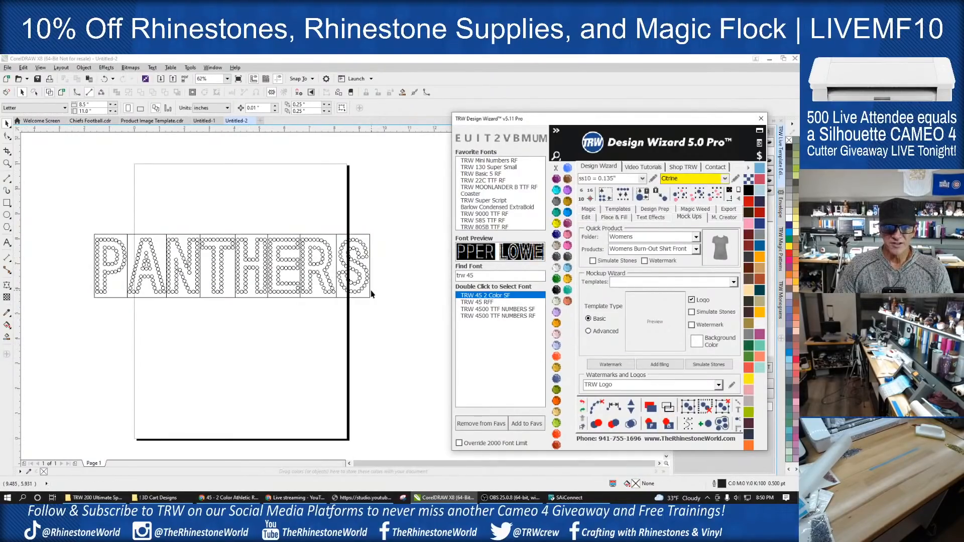
{"action": "scroll", "coordinate": [308, 267], "scroll_direction": "up", "scroll_amount": 2}
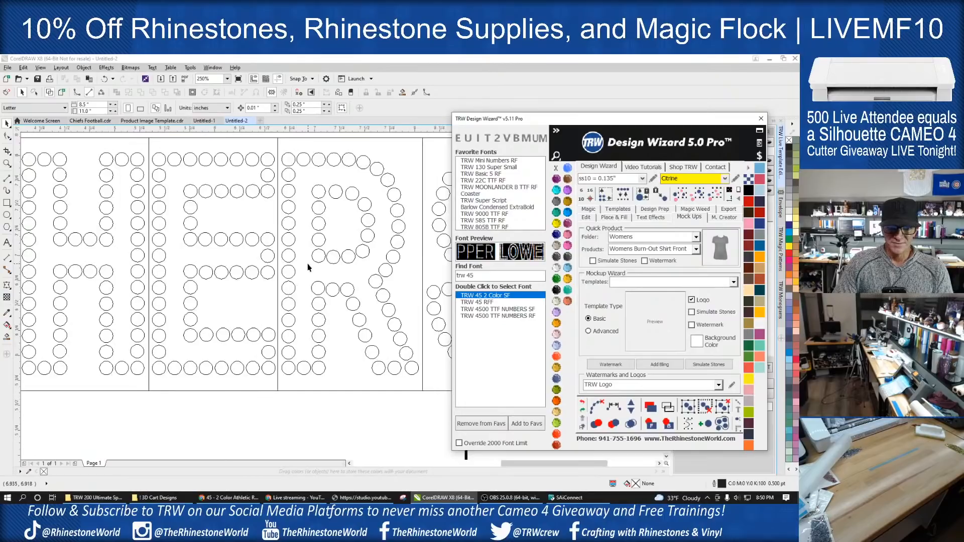
{"action": "scroll", "coordinate": [287, 266], "scroll_direction": "down", "scroll_amount": 1}
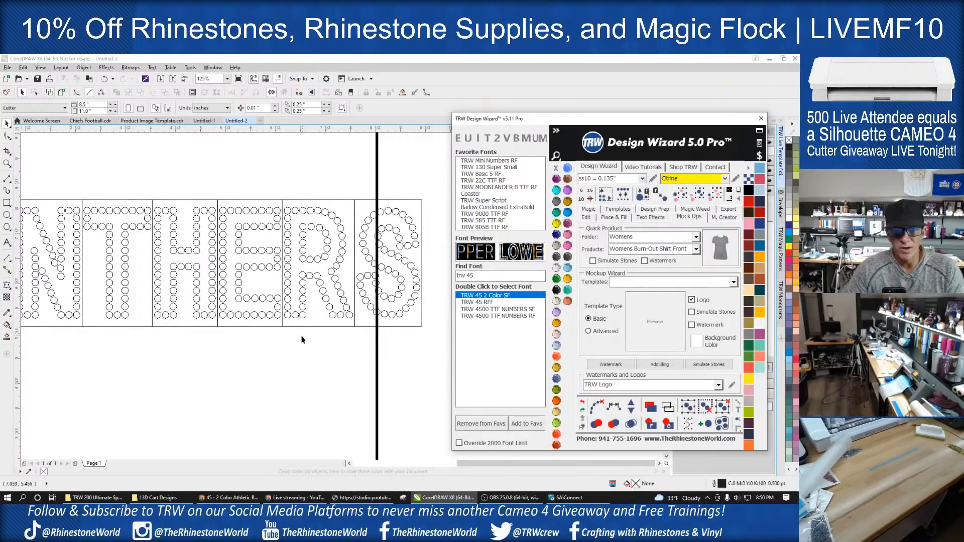
{"action": "left_click", "coordinate": [650, 407]}
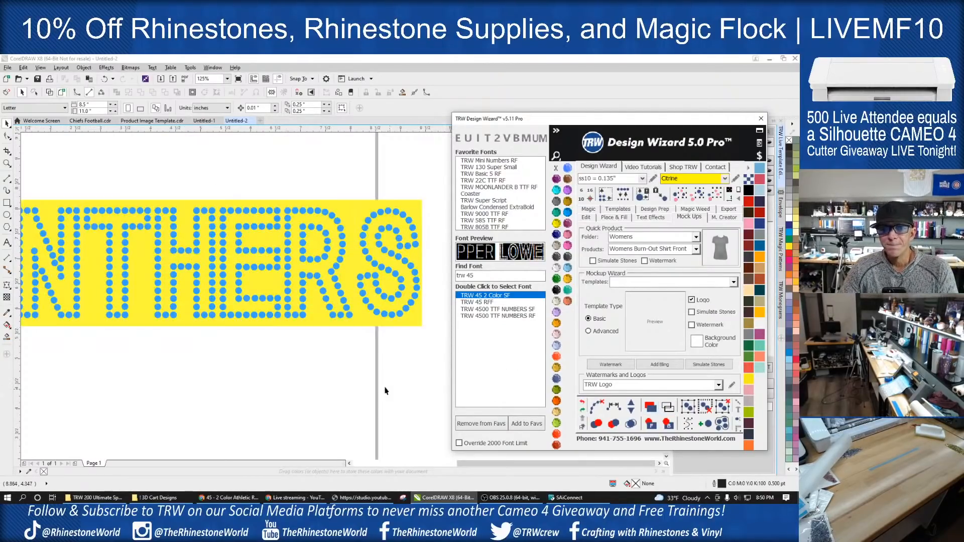
- Try a Magic Vinyl Overcut template of the whole PANTHERS design on a new page, and undo it
{"action": "scroll", "coordinate": [319, 335], "scroll_direction": "down", "scroll_amount": 1}
{"action": "left_click_drag", "start_coordinate": [389, 248], "coordinate": [80, 392]}
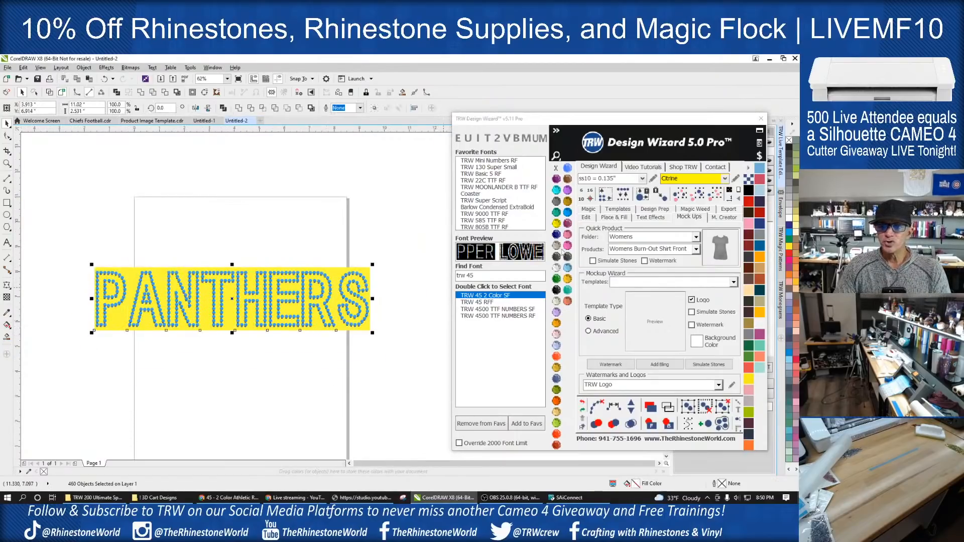
{"action": "left_click", "coordinate": [626, 209]}
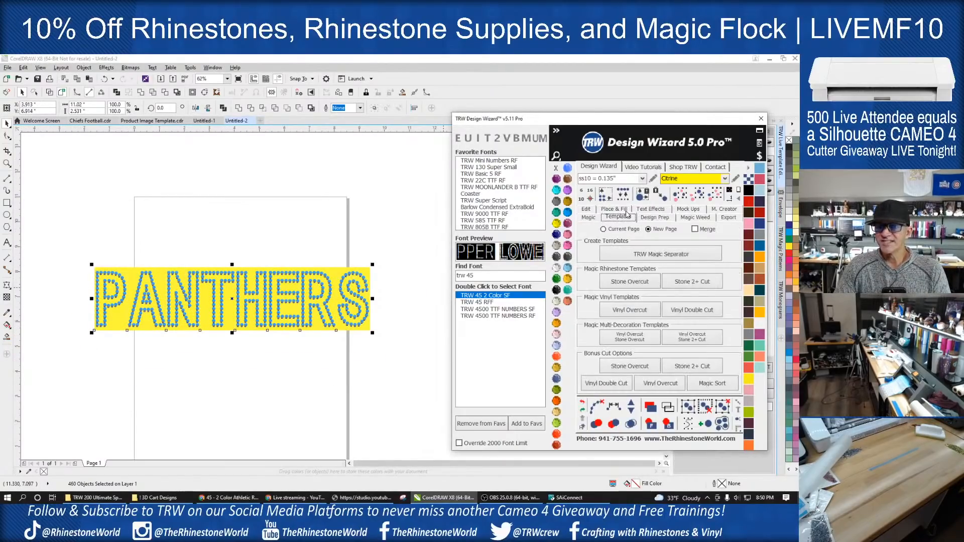
{"action": "left_click", "coordinate": [632, 311]}
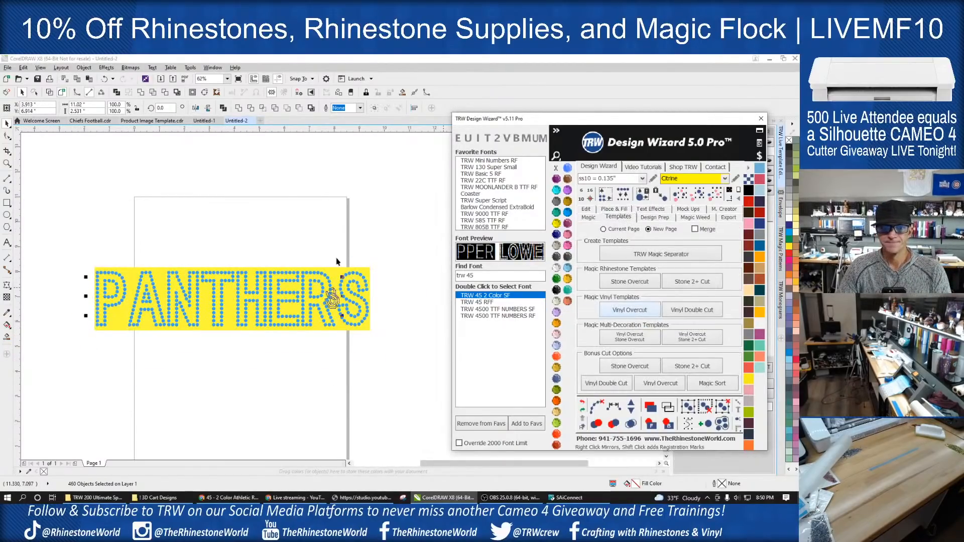
{"action": "scroll", "coordinate": [386, 293], "scroll_direction": "up", "scroll_amount": 3}
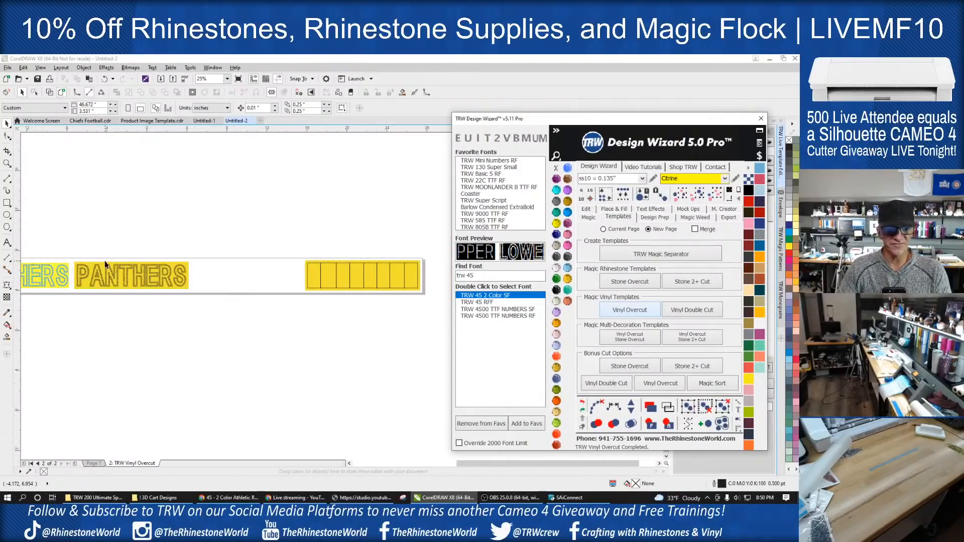
{"action": "scroll", "coordinate": [135, 287], "scroll_direction": "up", "scroll_amount": 2}
{"action": "scroll", "coordinate": [244, 279], "scroll_direction": "down", "scroll_amount": 2}
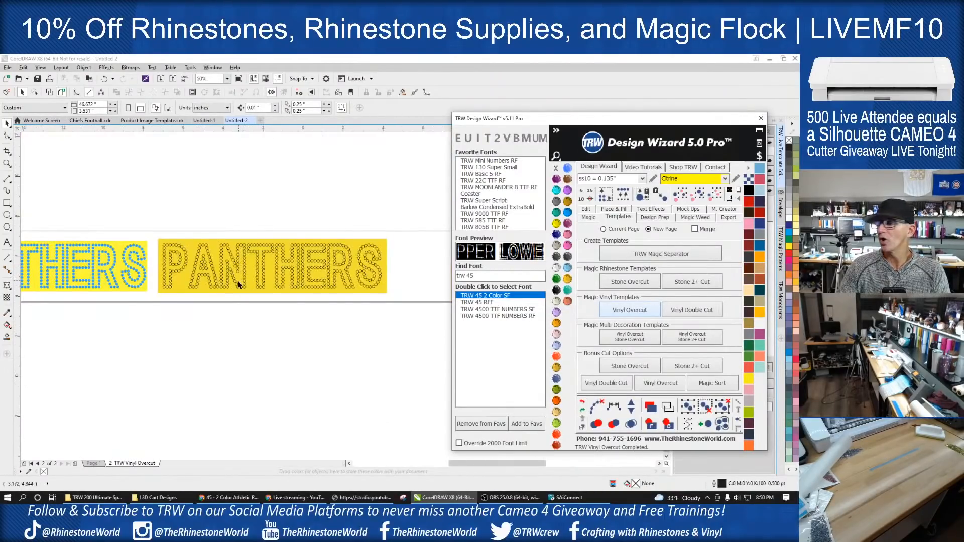
{"action": "left_click", "coordinate": [268, 329]}
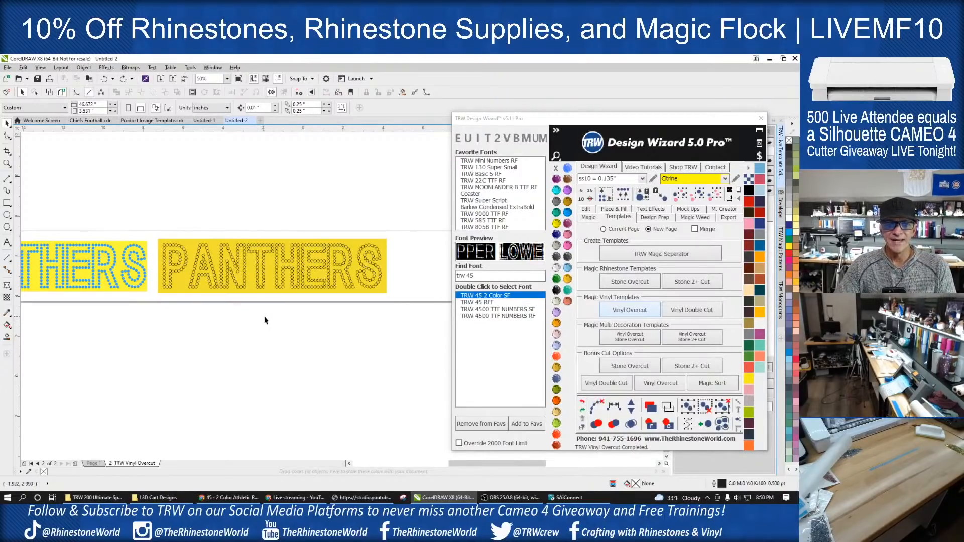
{"action": "key", "text": "ctrl+z"}
- Size the page to the PANTHERS design and center the design on it
{"action": "scroll", "coordinate": [258, 297], "scroll_direction": "down", "scroll_amount": 4}
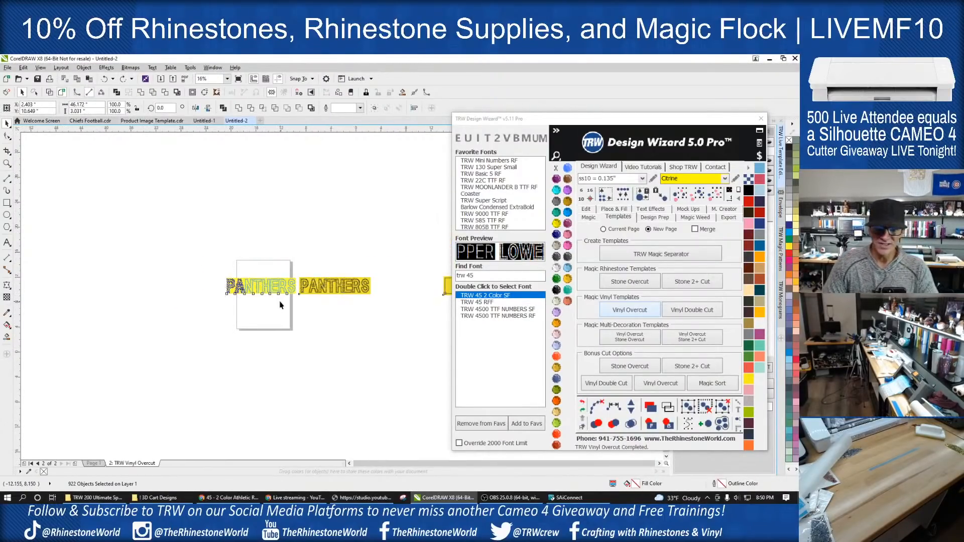
{"action": "left_click_drag", "start_coordinate": [325, 259], "coordinate": [190, 324]}
{"action": "left_click", "coordinate": [739, 190]}
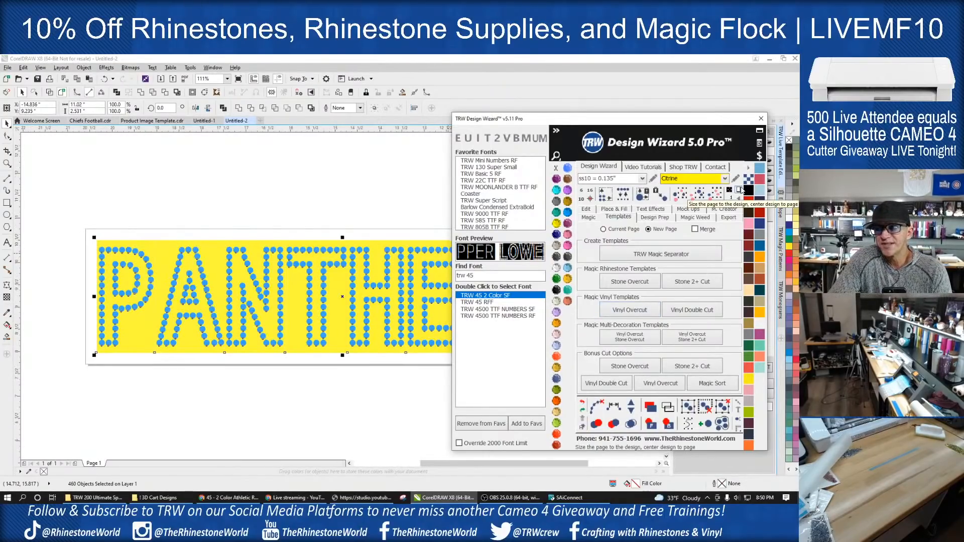
{"action": "left_click", "coordinate": [328, 204]}
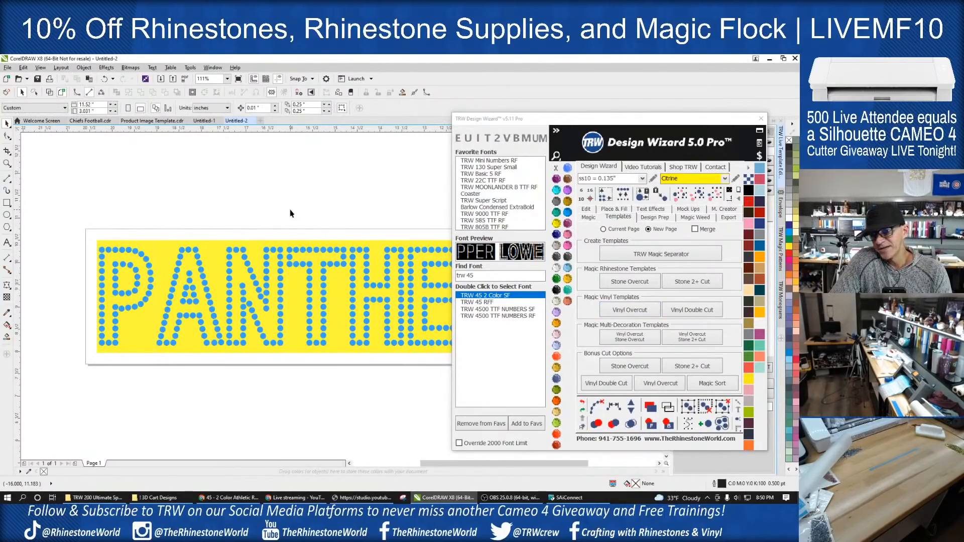
- Create a basic Vinyl Overcut of the whole PANTHERS design on a new page using the bonus cut option
{"action": "scroll", "coordinate": [290, 213], "scroll_direction": "down", "scroll_amount": 2}
{"action": "scroll", "coordinate": [416, 240], "scroll_direction": "up", "scroll_amount": 2}
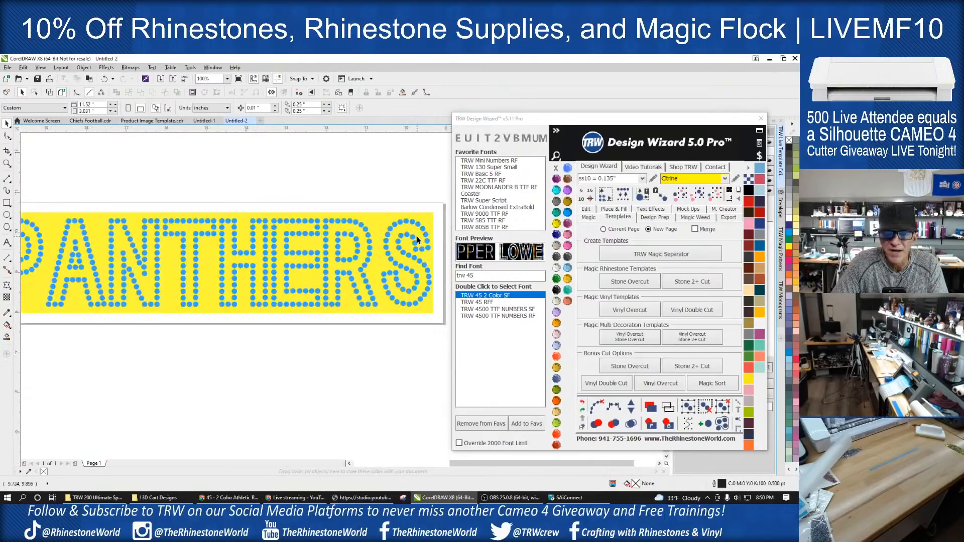
{"action": "scroll", "coordinate": [420, 240], "scroll_direction": "down", "scroll_amount": 2}
{"action": "left_click_drag", "start_coordinate": [166, 207], "coordinate": [445, 310]}
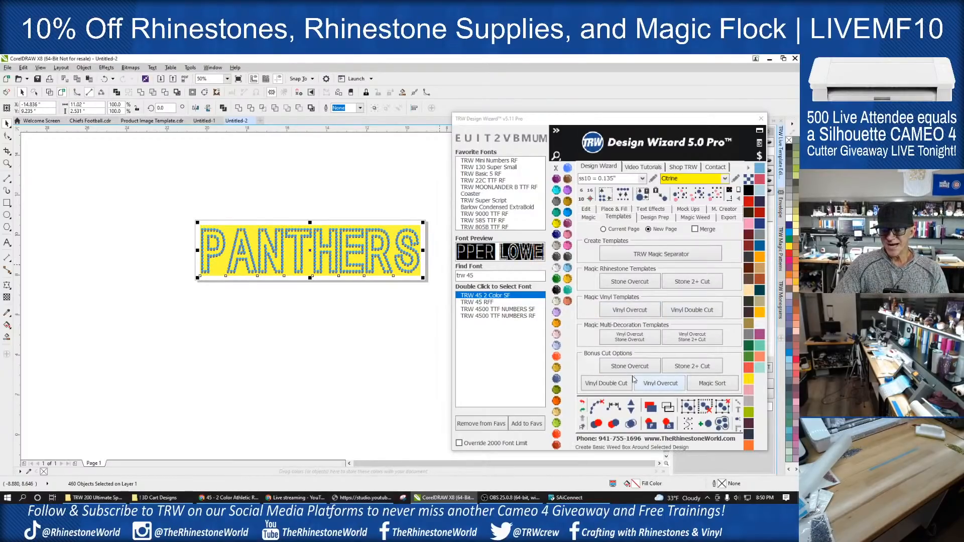
{"action": "left_click", "coordinate": [657, 387]}
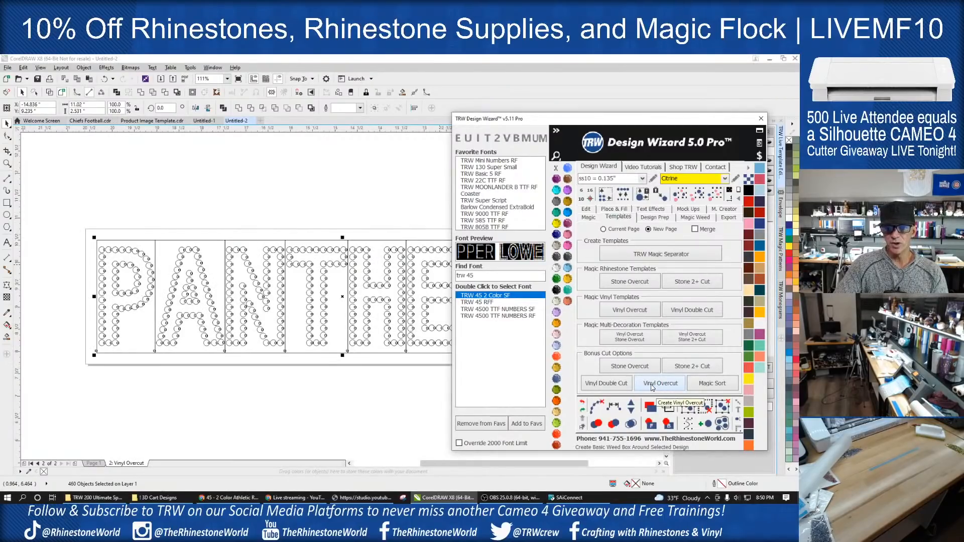
{"action": "scroll", "coordinate": [334, 325], "scroll_direction": "down", "scroll_amount": 2}
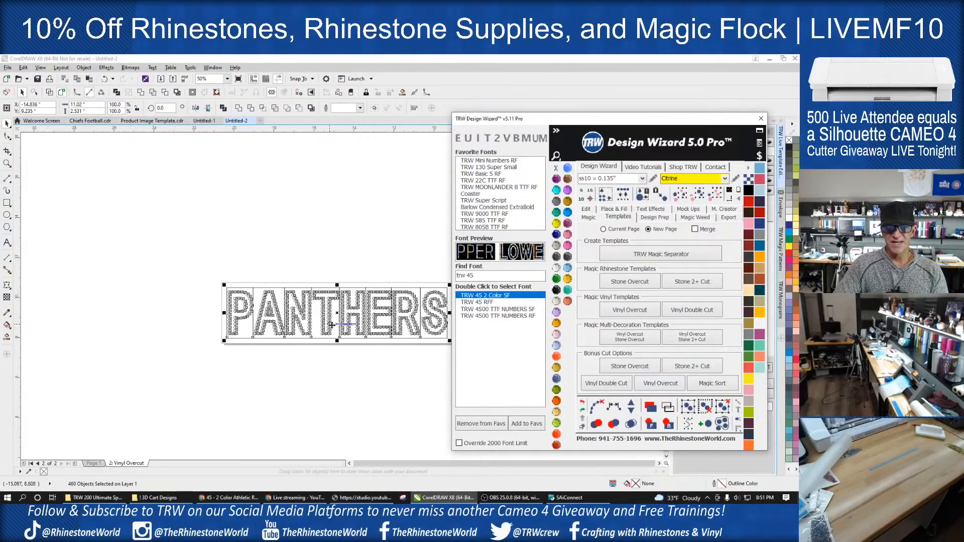
{"action": "left_click", "coordinate": [317, 341]}
- Open the A's outline box for node editing and examine the boxes and stones around the P, A and N
{"action": "scroll", "coordinate": [234, 324], "scroll_direction": "down", "scroll_amount": 1}
{"action": "scroll", "coordinate": [329, 332], "scroll_direction": "up", "scroll_amount": 1}
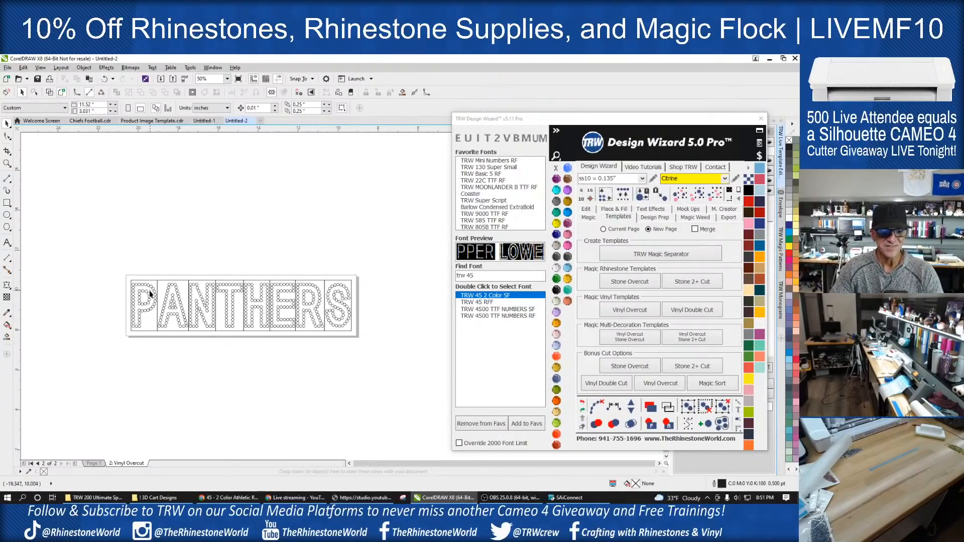
{"action": "scroll", "coordinate": [150, 294], "scroll_direction": "up", "scroll_amount": 3}
{"action": "key", "text": "F10"}
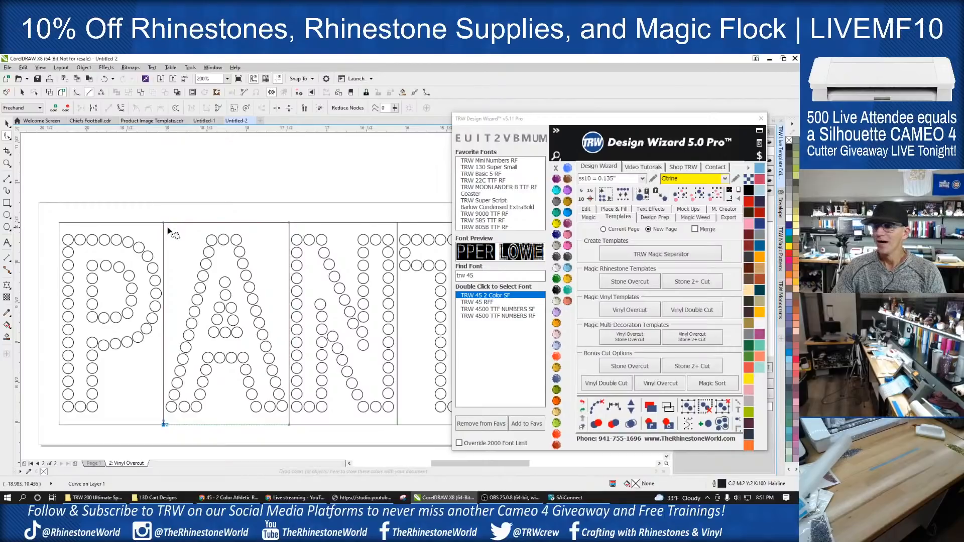
{"action": "left_click", "coordinate": [186, 196]}
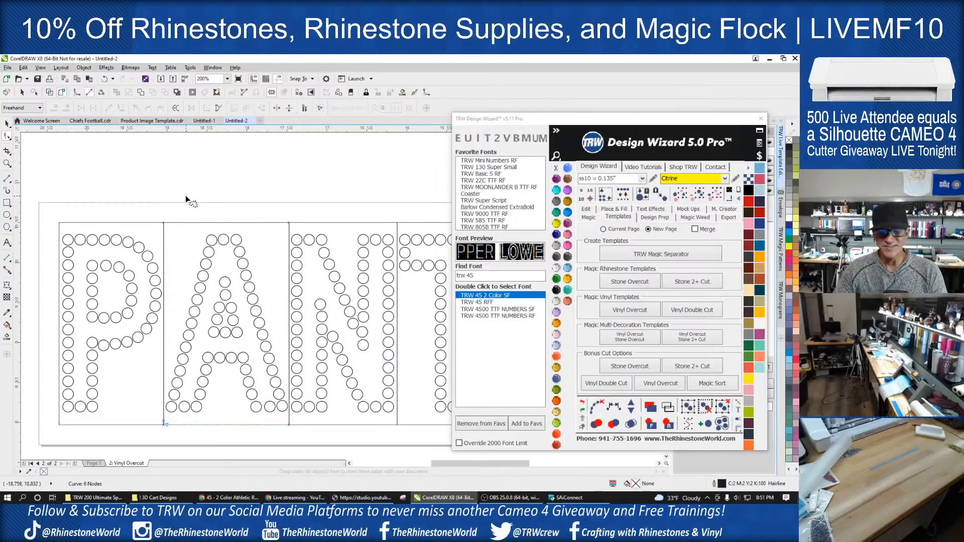
{"action": "scroll", "coordinate": [214, 297], "scroll_direction": "down", "scroll_amount": 1}
{"action": "scroll", "coordinate": [213, 298], "scroll_direction": "up", "scroll_amount": 3}
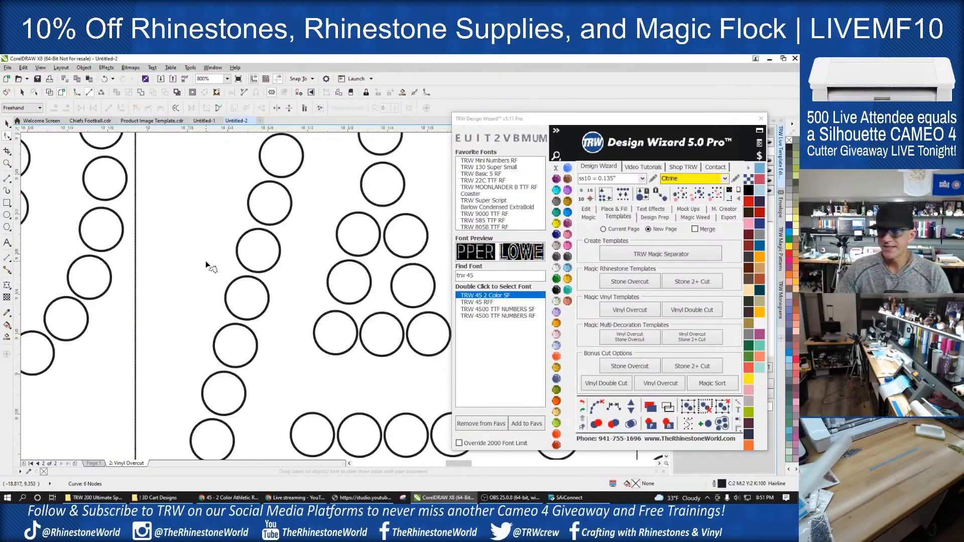
{"action": "scroll", "coordinate": [206, 261], "scroll_direction": "down", "scroll_amount": 3}
{"action": "scroll", "coordinate": [201, 251], "scroll_direction": "up", "scroll_amount": 1}
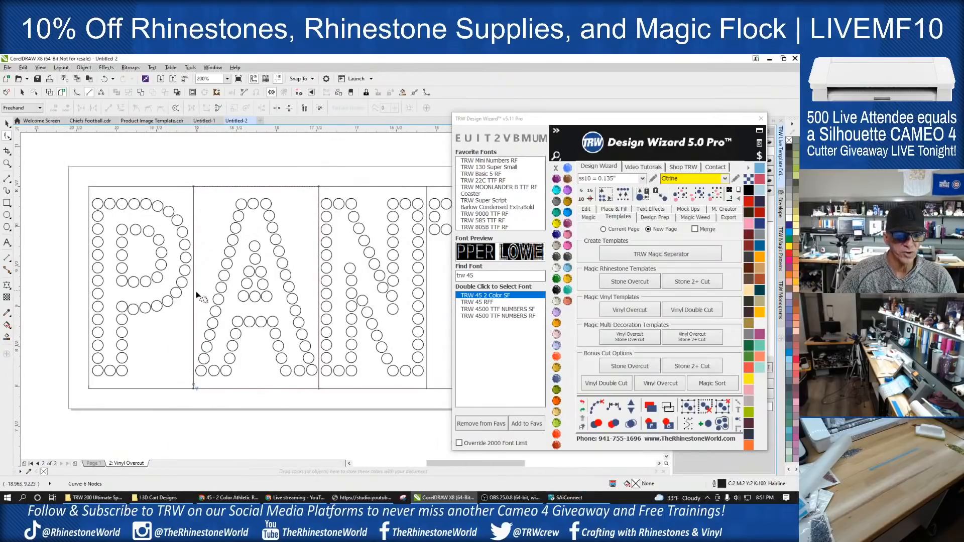
- Add a node on the left edge of the A's box and move its upper-left corner inward, following the letter's slope
{"action": "double_click", "coordinate": [194, 330]}
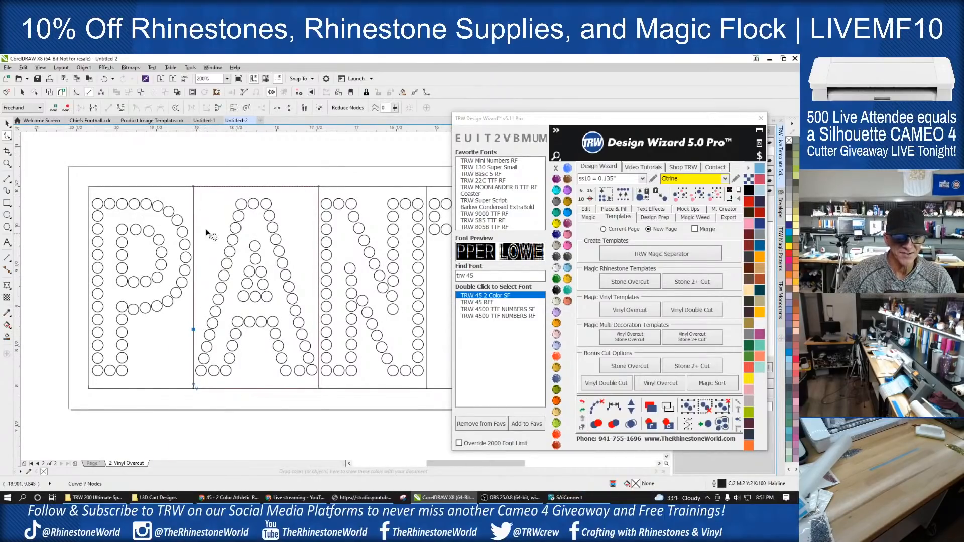
{"action": "scroll", "coordinate": [221, 199], "scroll_direction": "up", "scroll_amount": 1}
{"action": "left_click_drag", "start_coordinate": [170, 184], "coordinate": [211, 189]}
{"action": "scroll", "coordinate": [212, 190], "scroll_direction": "down", "scroll_amount": 1}
{"action": "key", "text": "ctrl+z"}
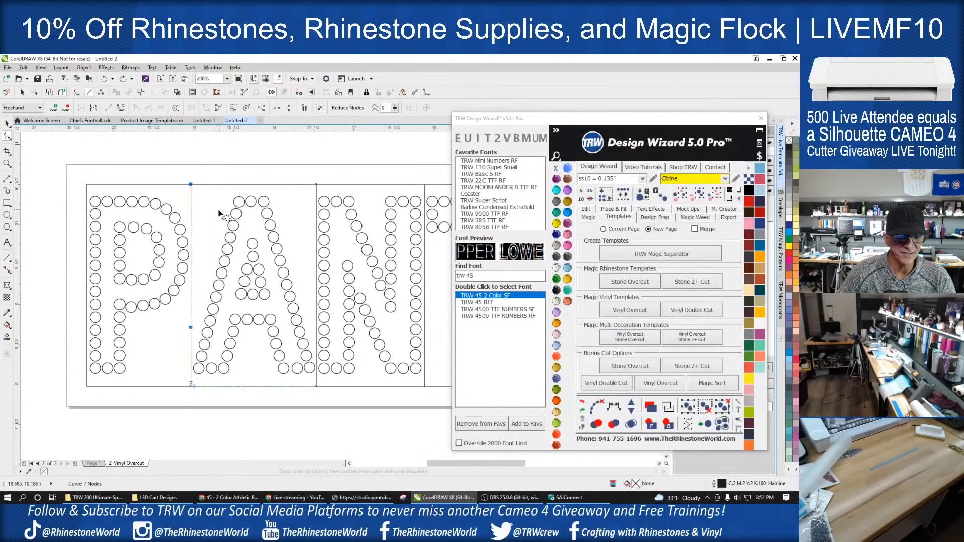
{"action": "left_click_drag", "start_coordinate": [190, 185], "coordinate": [225, 186]}
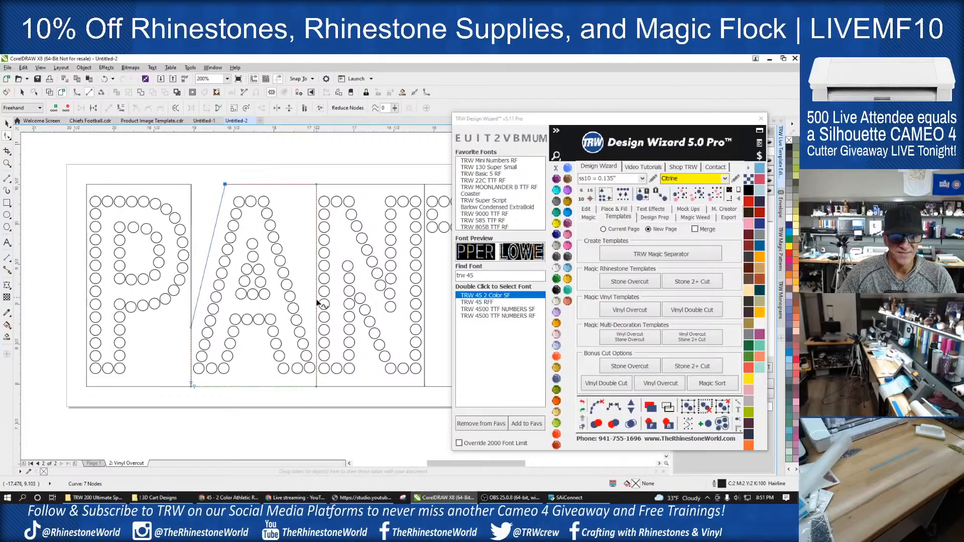
- Add a node on the right edge of the A's box and move its upper-right corner inward toward the letter's peak
{"action": "left_click", "coordinate": [316, 319]}
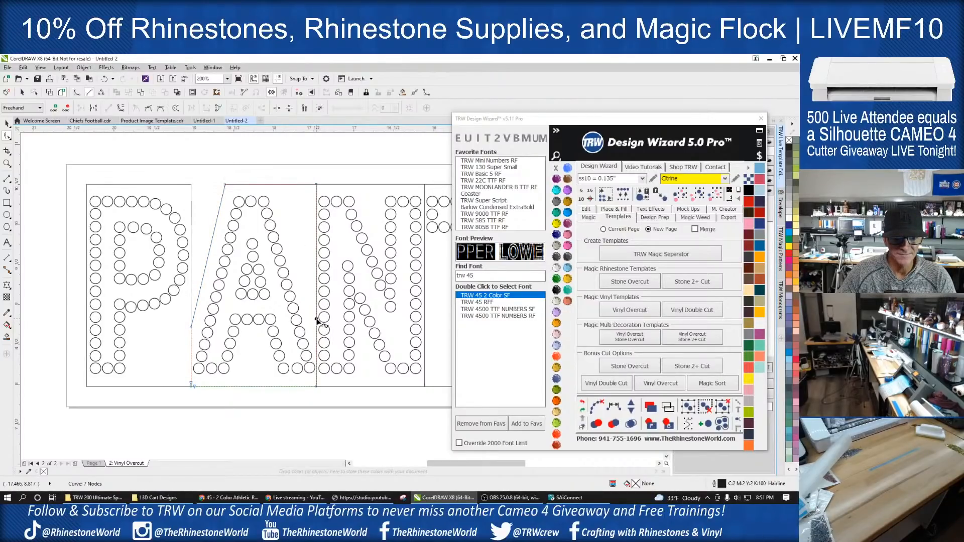
{"action": "double_click", "coordinate": [316, 320]}
{"action": "left_click", "coordinate": [316, 184]}
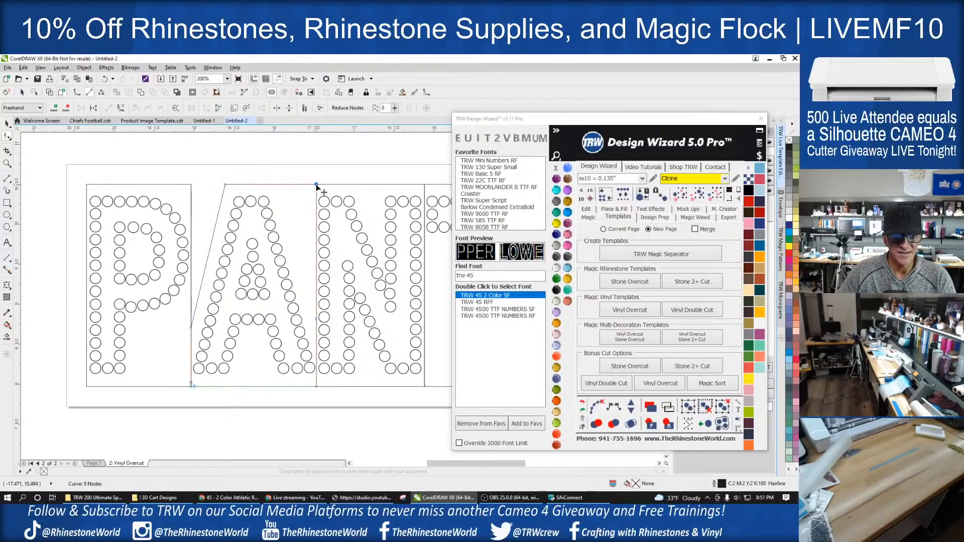
{"action": "left_click_drag", "start_coordinate": [316, 185], "coordinate": [277, 185]}
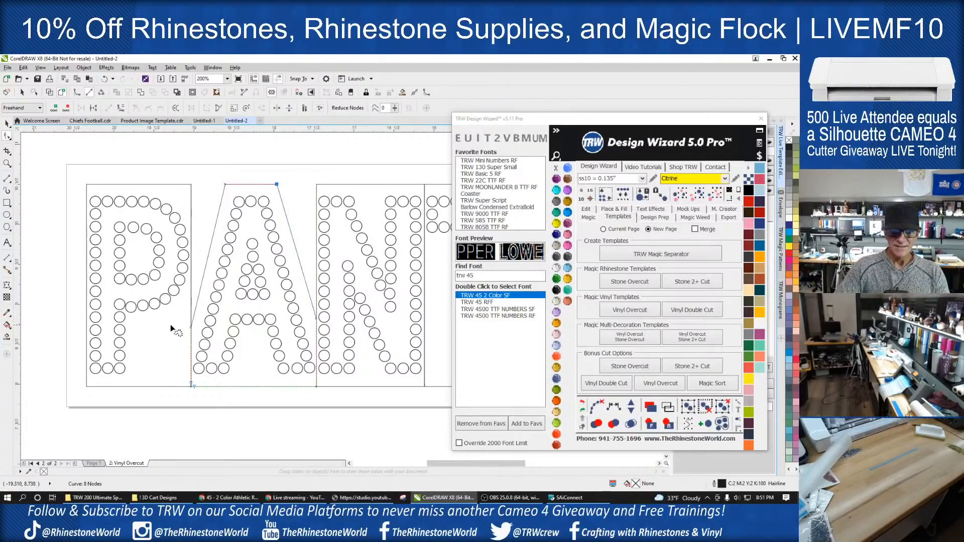
- Add a node on the right edge of the P's box beside the bowl and move its lower-right corner toward the stem
{"action": "left_click", "coordinate": [191, 322]}
{"action": "left_click", "coordinate": [187, 304]}
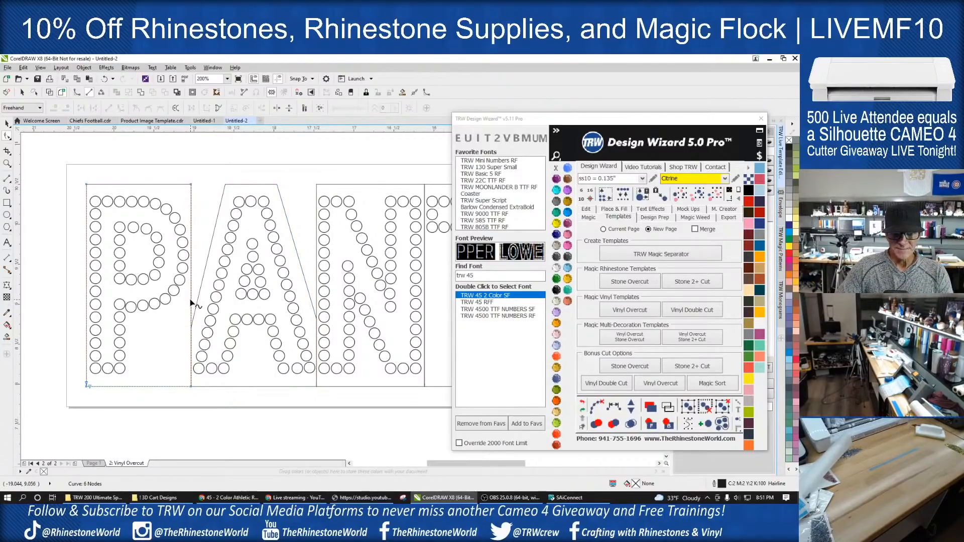
{"action": "left_click", "coordinate": [191, 303]}
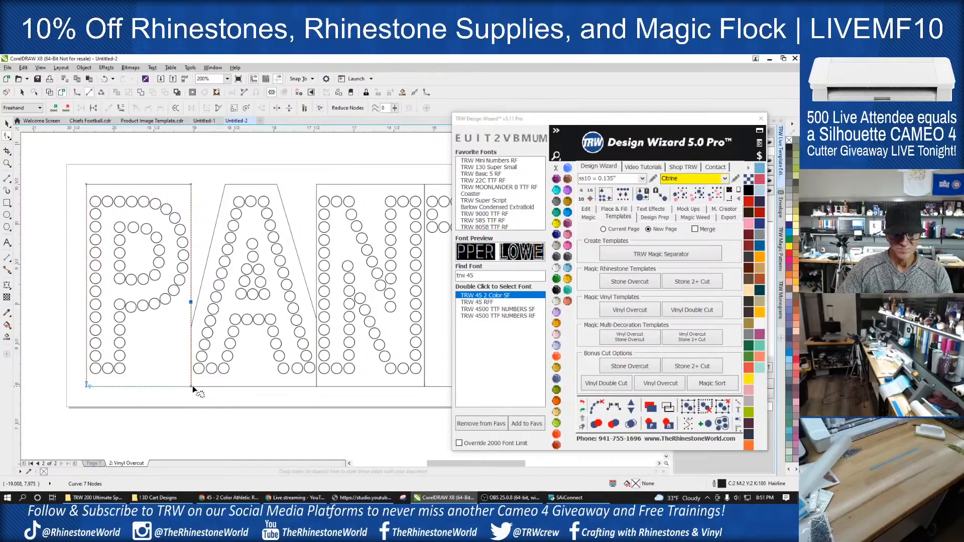
{"action": "left_click_drag", "start_coordinate": [191, 386], "coordinate": [136, 387]}
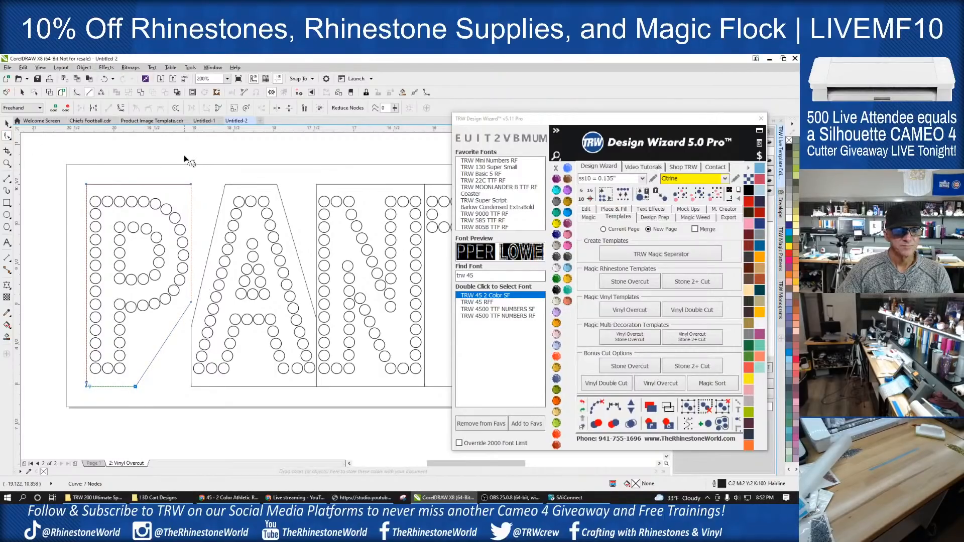
- Move the added node on the left edge of the A's box down close to the foot of the letter
{"action": "scroll", "coordinate": [196, 335], "scroll_direction": "up", "scroll_amount": 1}
{"action": "left_click", "coordinate": [190, 327]}
{"action": "left_click_drag", "start_coordinate": [187, 322], "coordinate": [191, 373]}
{"action": "scroll", "coordinate": [196, 364], "scroll_direction": "down", "scroll_amount": 1}
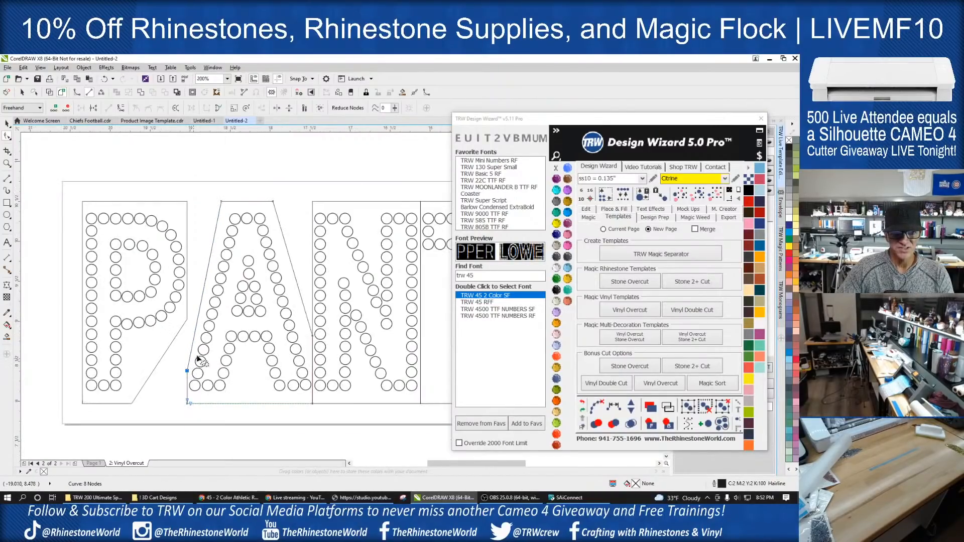
{"action": "scroll", "coordinate": [228, 225], "scroll_direction": "up", "scroll_amount": 1}
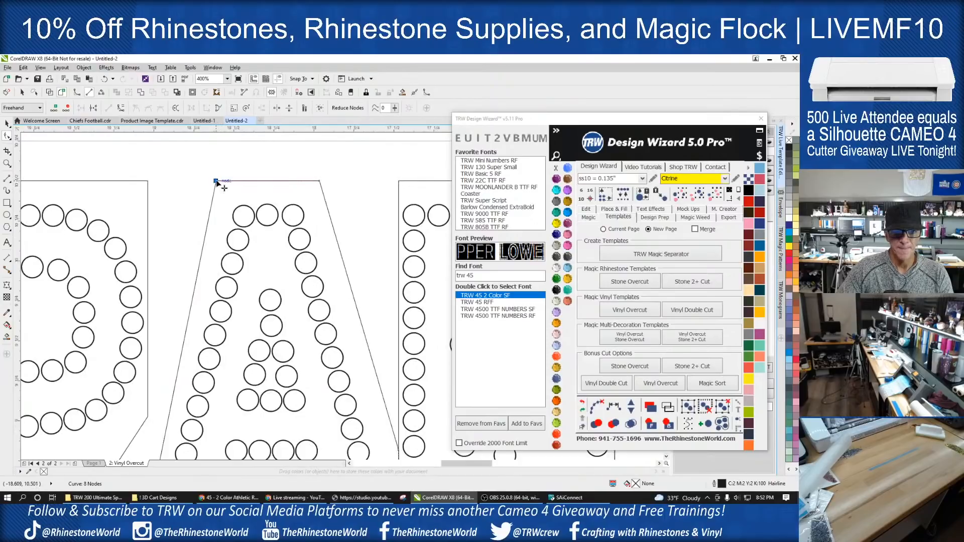
- Select the letter P together with its box and nudge it two steps right, closer to the A
{"action": "scroll", "coordinate": [242, 199], "scroll_direction": "down", "scroll_amount": 2}
{"action": "left_click", "coordinate": [7, 123]}
{"action": "left_click_drag", "start_coordinate": [115, 168], "coordinate": [216, 325]}
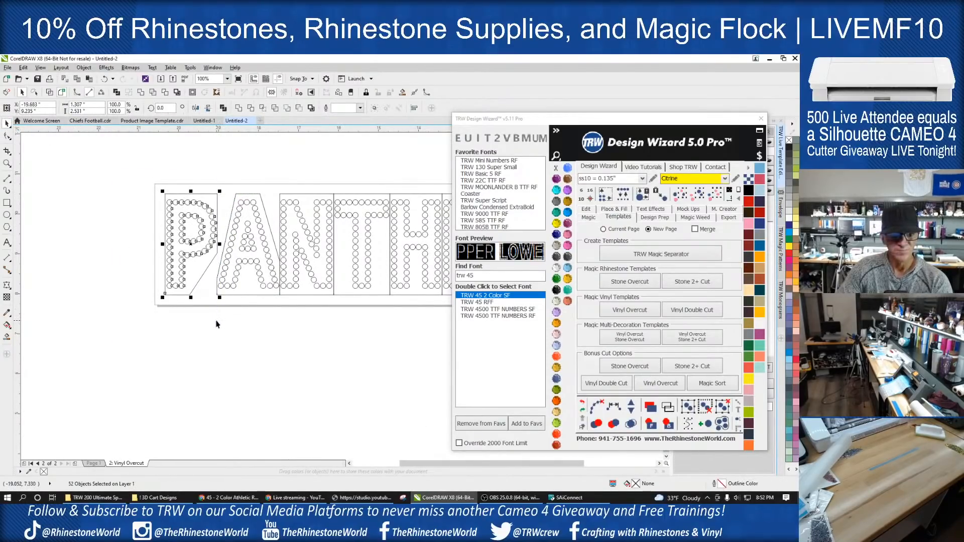
{"action": "key", "text": "Right"}
{"action": "key", "text": "Right"}
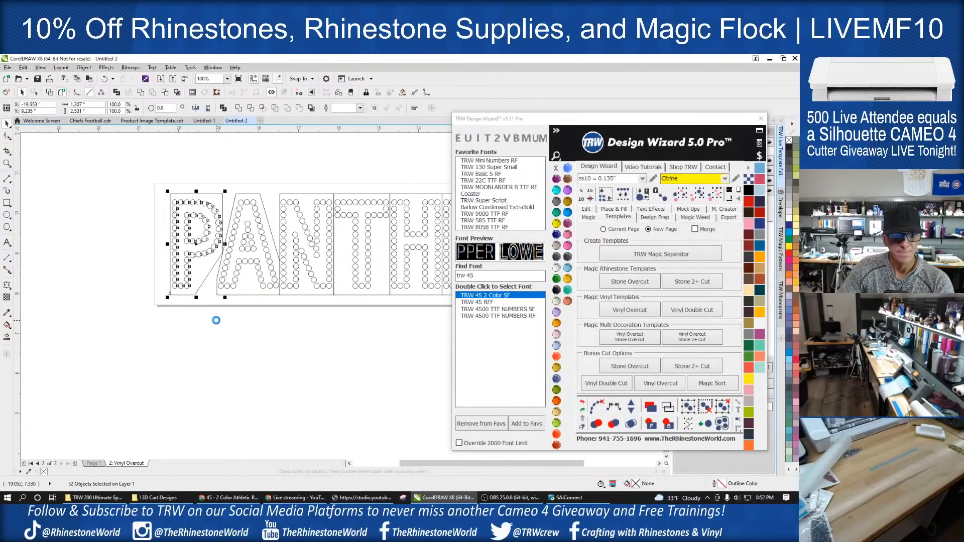
{"action": "left_click", "coordinate": [211, 338]}
{"action": "scroll", "coordinate": [188, 303], "scroll_direction": "down", "scroll_amount": 2}
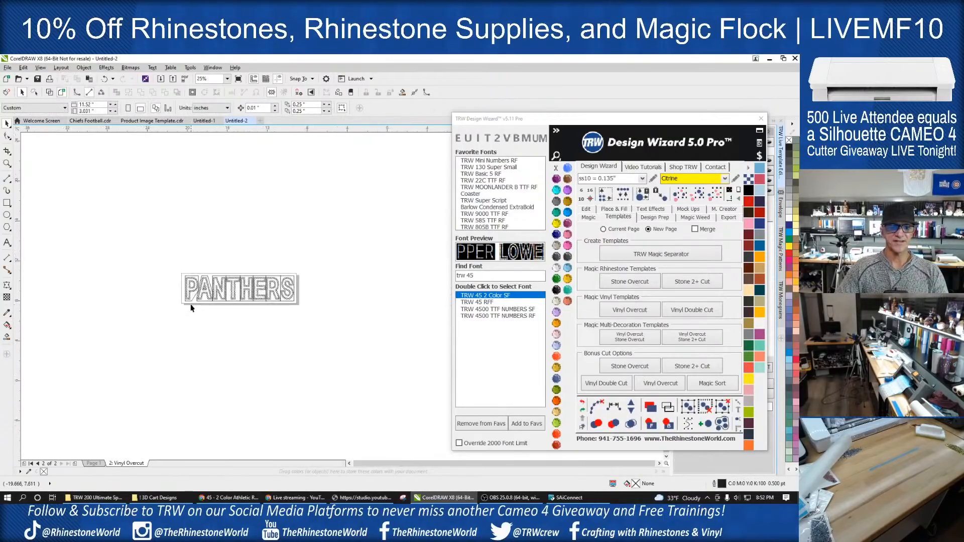
{"action": "scroll", "coordinate": [203, 305], "scroll_direction": "up", "scroll_amount": 2}
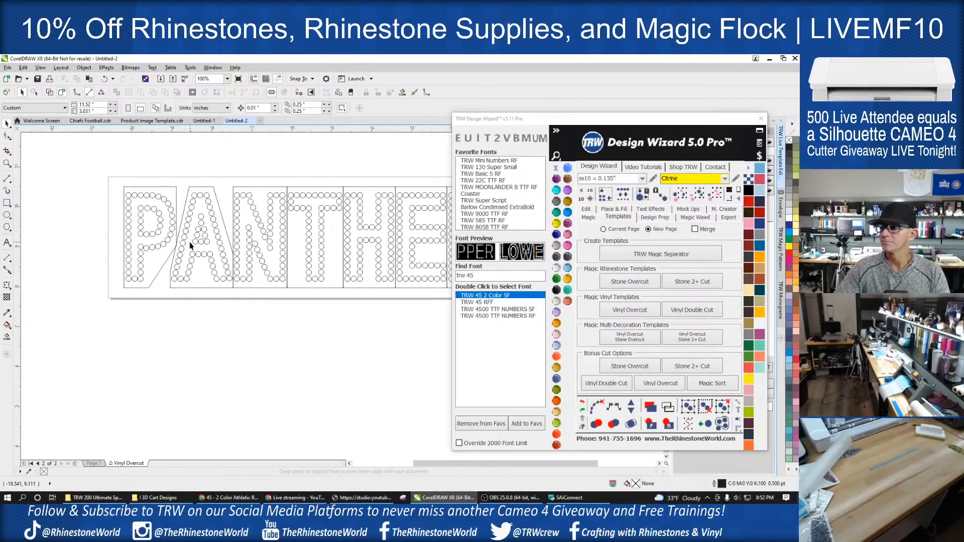
{"action": "scroll", "coordinate": [193, 247], "scroll_direction": "down", "scroll_amount": 2}
{"action": "scroll", "coordinate": [211, 249], "scroll_direction": "up", "scroll_amount": 2}
{"action": "scroll", "coordinate": [265, 260], "scroll_direction": "down", "scroll_amount": 1}
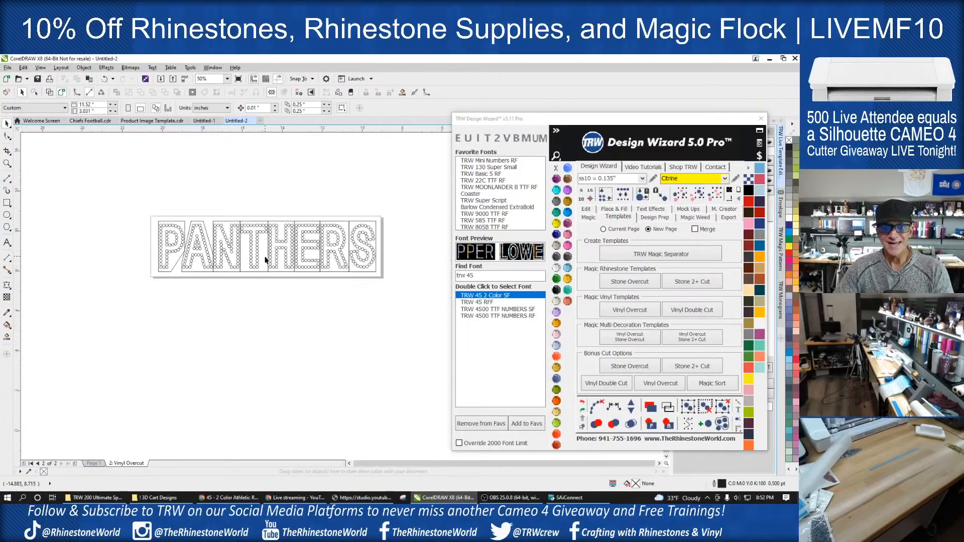
- Add a node on the left edge of the S's box, move the lower-left corner inward beneath the curve, and raise the node slightly
{"action": "scroll", "coordinate": [395, 253], "scroll_direction": "up", "scroll_amount": 1}
{"action": "scroll", "coordinate": [310, 255], "scroll_direction": "up", "scroll_amount": 1}
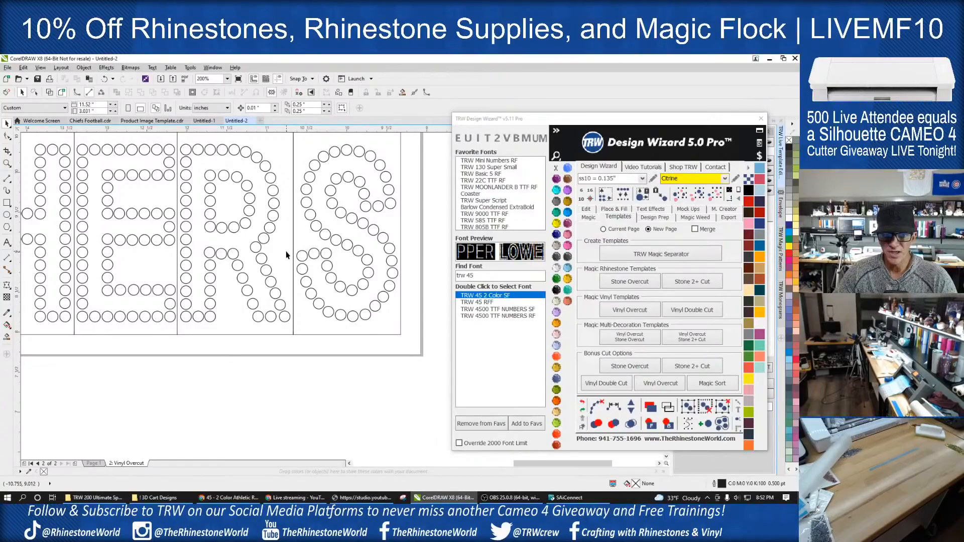
{"action": "left_click", "coordinate": [298, 310]}
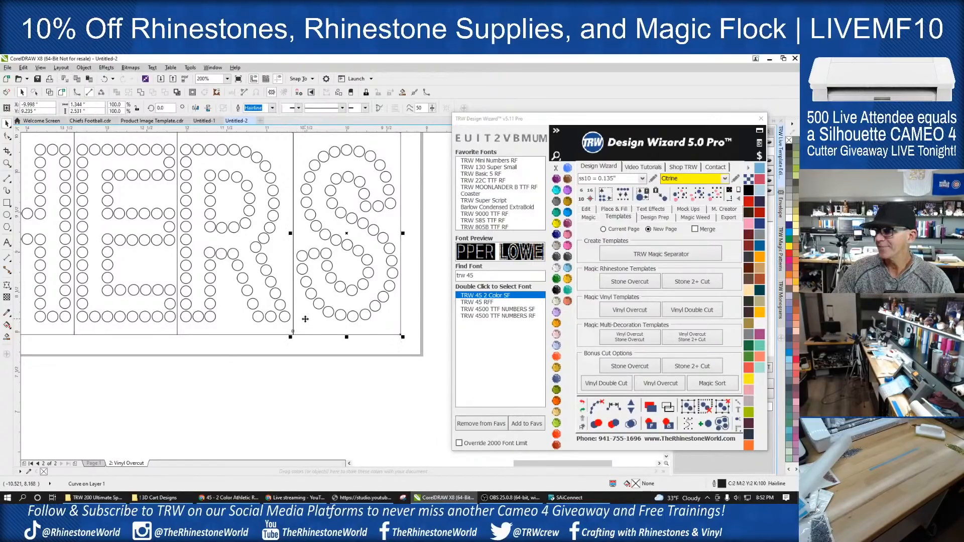
{"action": "key", "text": "F10"}
{"action": "scroll", "coordinate": [302, 314], "scroll_direction": "up", "scroll_amount": 1}
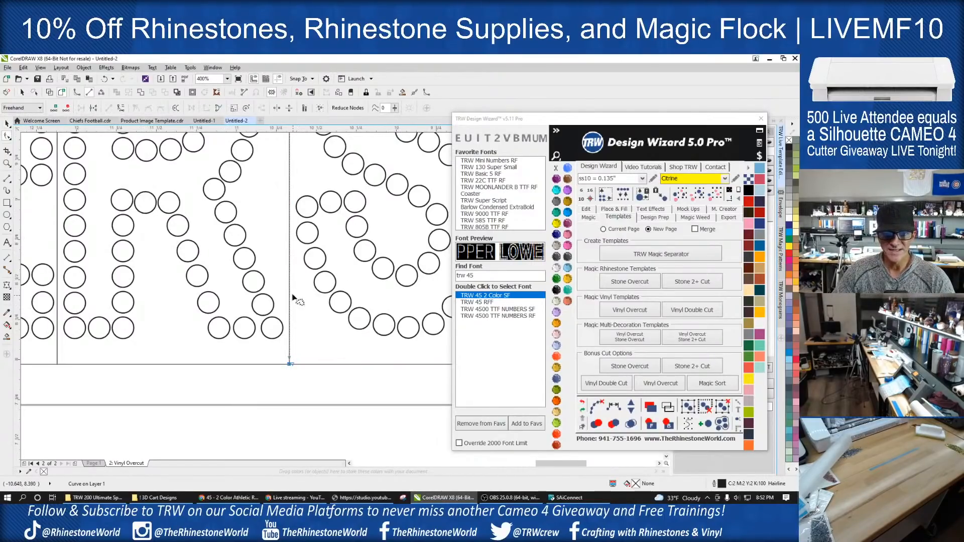
{"action": "double_click", "coordinate": [290, 268]}
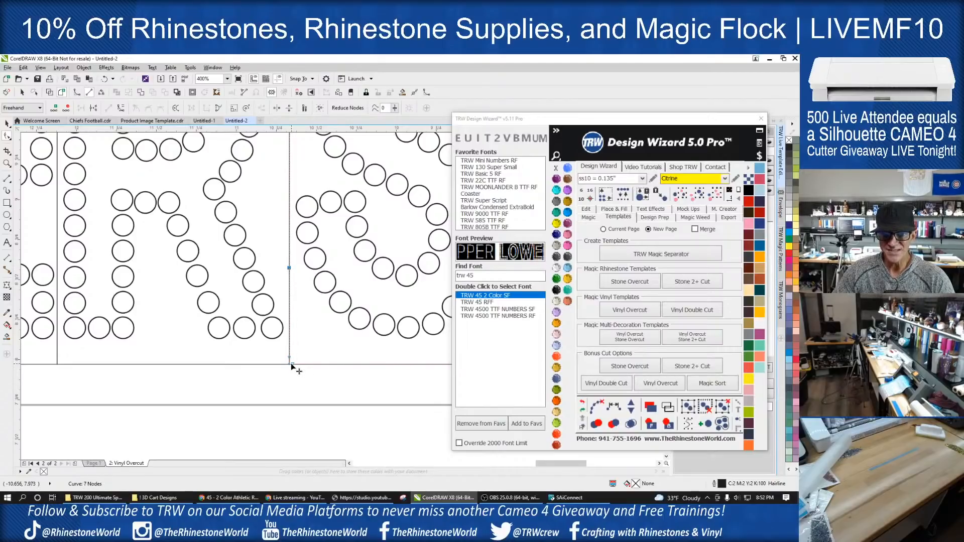
{"action": "left_click", "coordinate": [290, 363]}
{"action": "left_click_drag", "start_coordinate": [283, 390], "coordinate": [361, 362]}
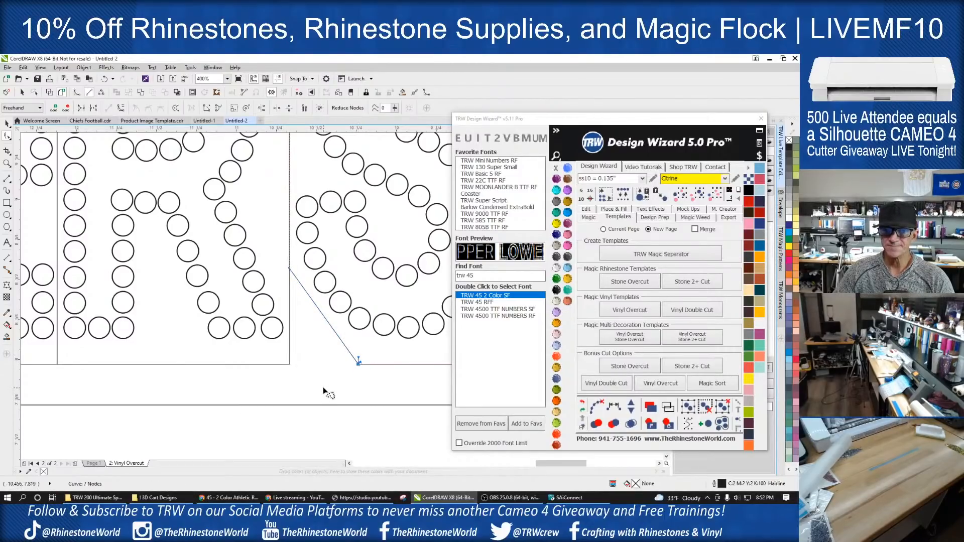
{"action": "left_click", "coordinate": [296, 271]}
{"action": "left_click_drag", "start_coordinate": [289, 267], "coordinate": [289, 253]}
- Add a node near the foot on the right edge of the R's box and move its upper-right corner inward
{"action": "left_click", "coordinate": [282, 291]}
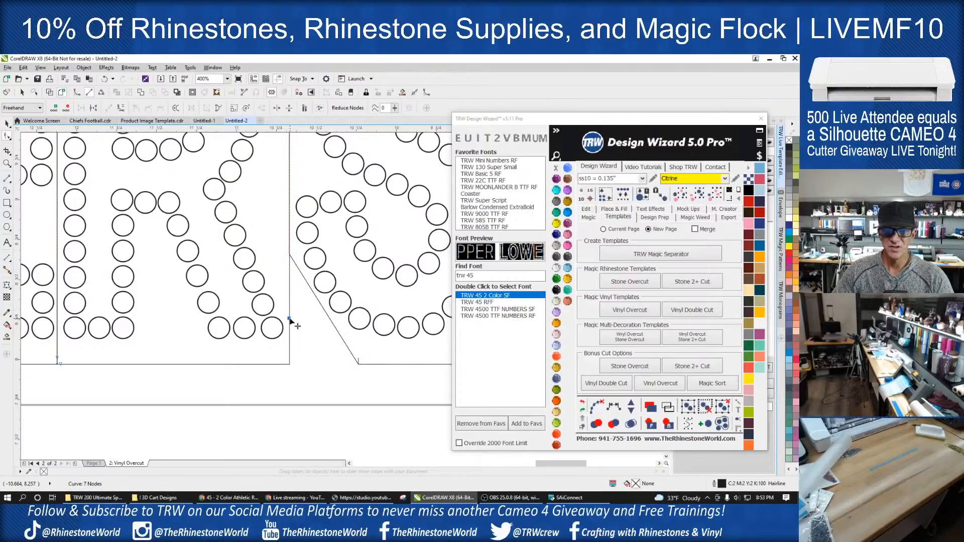
{"action": "scroll", "coordinate": [289, 256], "scroll_direction": "down", "scroll_amount": 2}
{"action": "scroll", "coordinate": [289, 200], "scroll_direction": "up", "scroll_amount": 1}
{"action": "scroll", "coordinate": [288, 221], "scroll_direction": "down", "scroll_amount": 2}
{"action": "scroll", "coordinate": [286, 224], "scroll_direction": "up", "scroll_amount": 2}
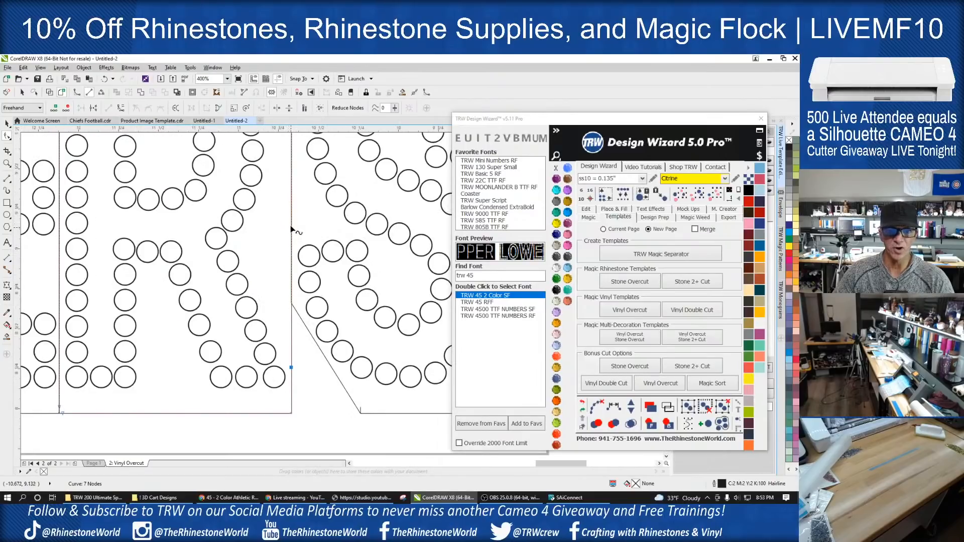
{"action": "scroll", "coordinate": [281, 220], "scroll_direction": "down", "scroll_amount": 2}
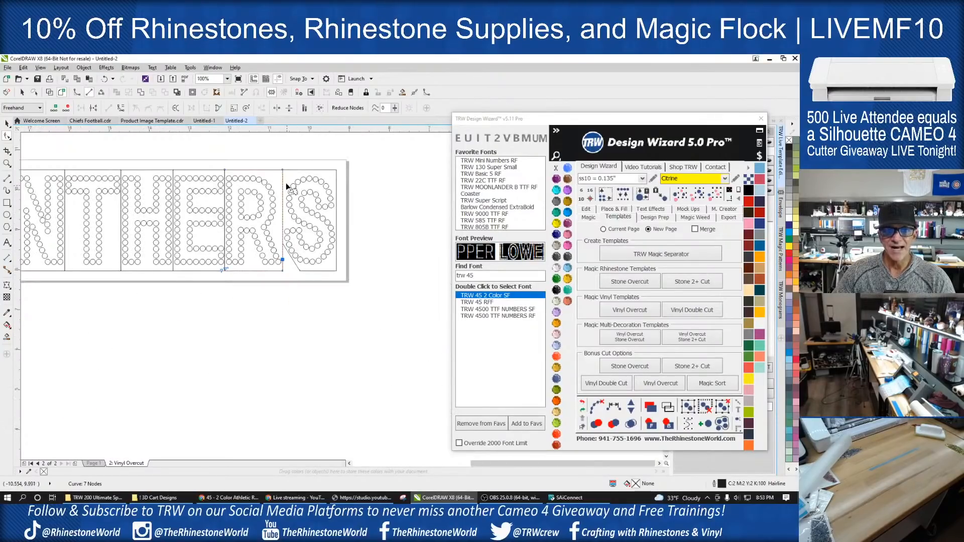
{"action": "scroll", "coordinate": [289, 189], "scroll_direction": "up", "scroll_amount": 1}
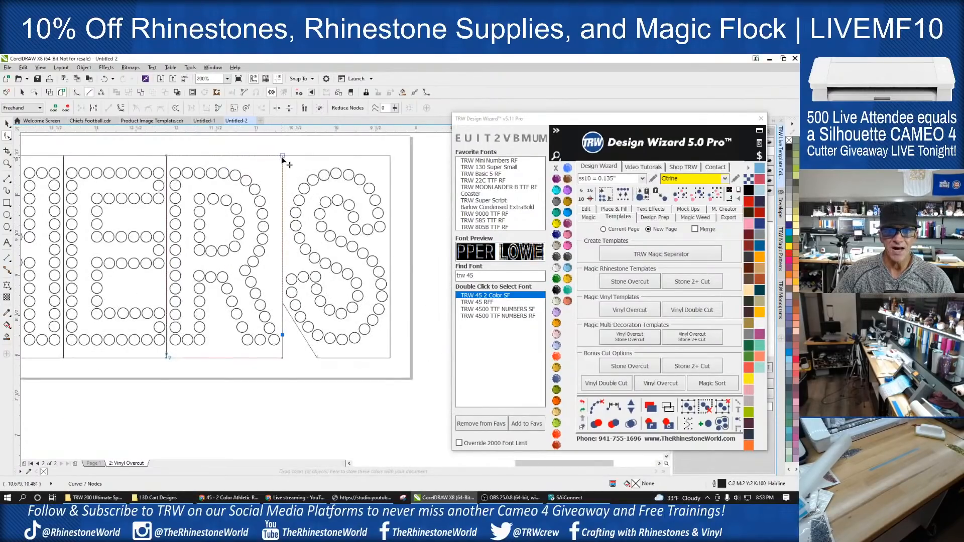
{"action": "left_click_drag", "start_coordinate": [281, 156], "coordinate": [266, 156]}
- Add nodes along the right edge of the R's box and move them inward to follow the notch between bowl and leg
{"action": "scroll", "coordinate": [279, 297], "scroll_direction": "up", "scroll_amount": 1}
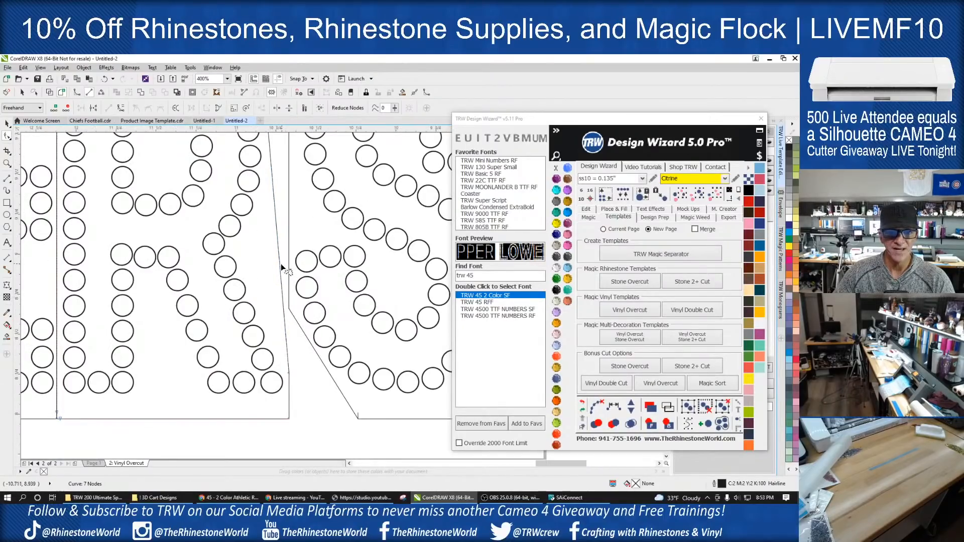
{"action": "double_click", "coordinate": [274, 212]}
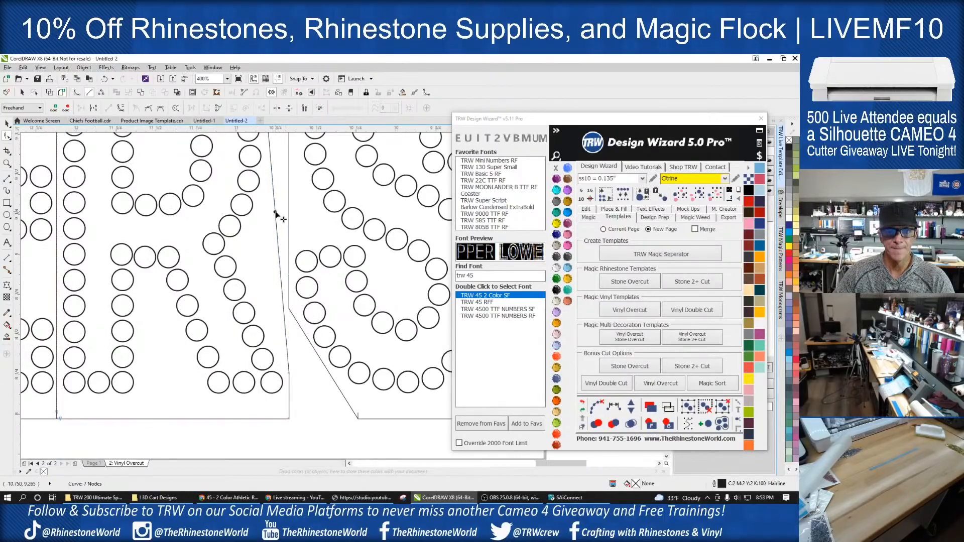
{"action": "double_click", "coordinate": [279, 265]}
{"action": "left_click_drag", "start_coordinate": [279, 265], "coordinate": [244, 263]}
{"action": "scroll", "coordinate": [253, 277], "scroll_direction": "down", "scroll_amount": 4}
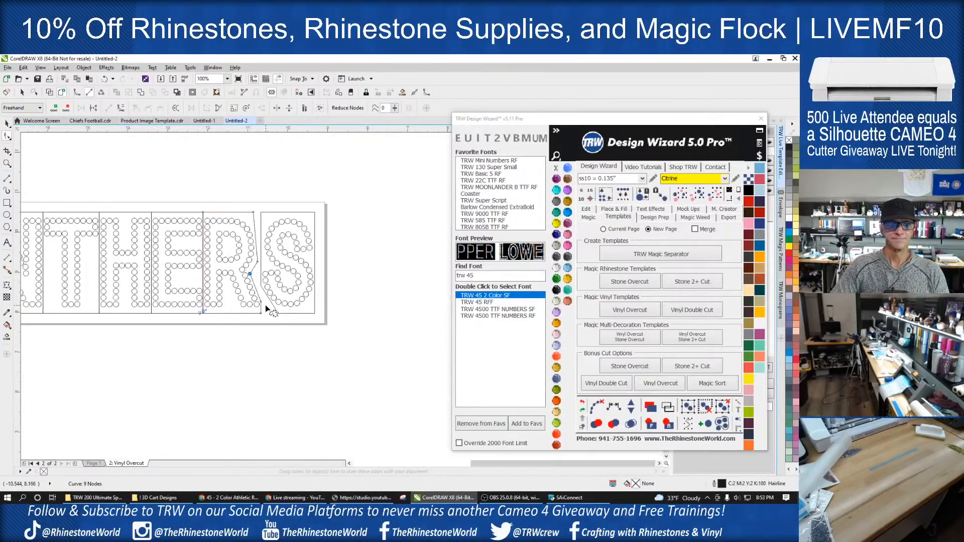
{"action": "scroll", "coordinate": [254, 245], "scroll_direction": "up", "scroll_amount": 4}
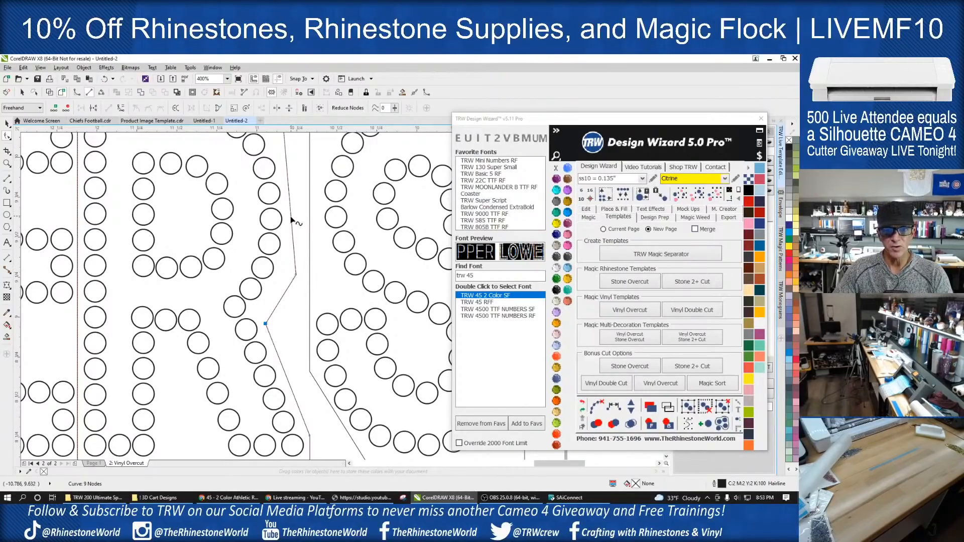
{"action": "left_click_drag", "start_coordinate": [296, 275], "coordinate": [284, 276]}
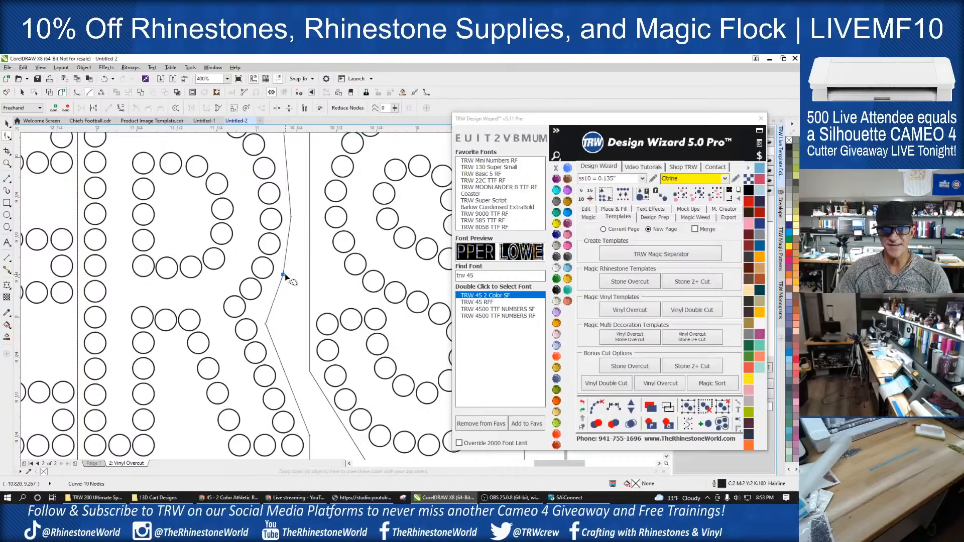
- Select the letter S together with its box and nudge it six steps left toward the R
{"action": "scroll", "coordinate": [285, 276], "scroll_direction": "down", "scroll_amount": 2}
{"action": "left_click", "coordinate": [6, 123]}
{"action": "left_click_drag", "start_coordinate": [426, 160], "coordinate": [295, 417]}
{"action": "key", "text": "Left"}
{"action": "key", "text": "Left"}
{"action": "key", "text": "Left"}
{"action": "key", "text": "Left"}
{"action": "key", "text": "Left"}
{"action": "key", "text": "Left"}
{"action": "key", "text": "Left"}
{"action": "key", "text": "Left"}
{"action": "key", "text": "Left"}
{"action": "key", "text": "Left"}
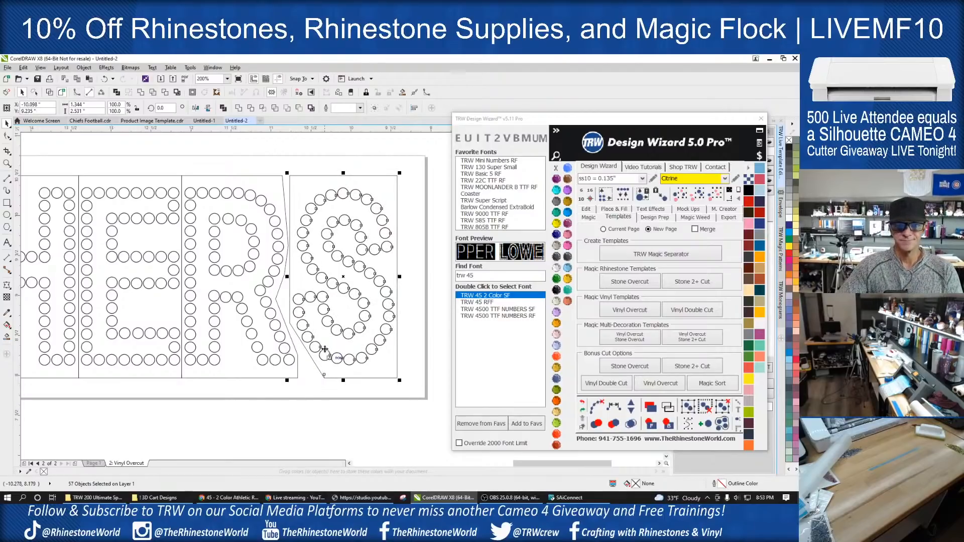
- Move the upper-right corner and the bowl-side node of the R's box outward onto the left edge of the S's box
{"action": "left_click", "coordinate": [290, 187]}
{"action": "scroll", "coordinate": [272, 207], "scroll_direction": "up", "scroll_amount": 2}
{"action": "left_click", "coordinate": [272, 204]}
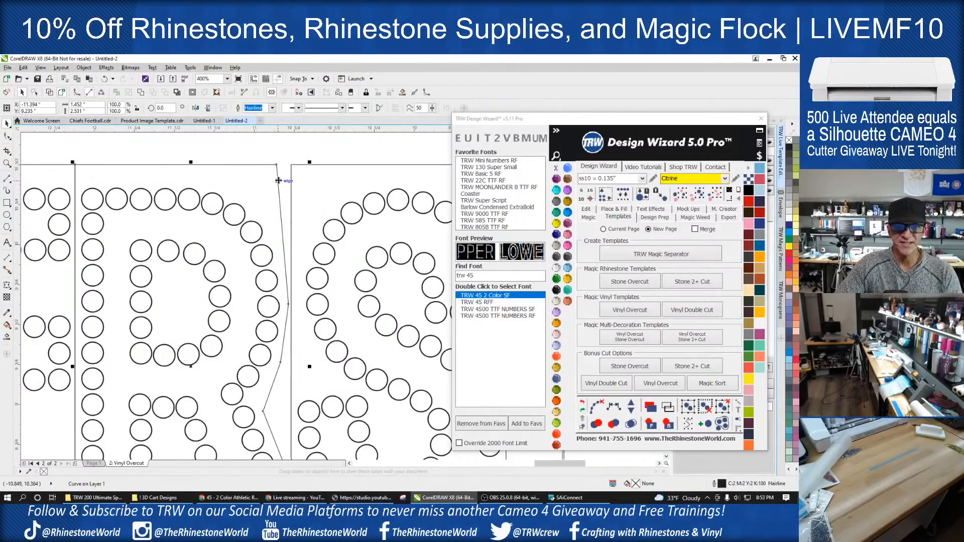
{"action": "key", "text": "F10"}
{"action": "left_click", "coordinate": [277, 165]}
{"action": "left_click_drag", "start_coordinate": [277, 166], "coordinate": [291, 167]}
{"action": "scroll", "coordinate": [290, 298], "scroll_direction": "up", "scroll_amount": 2}
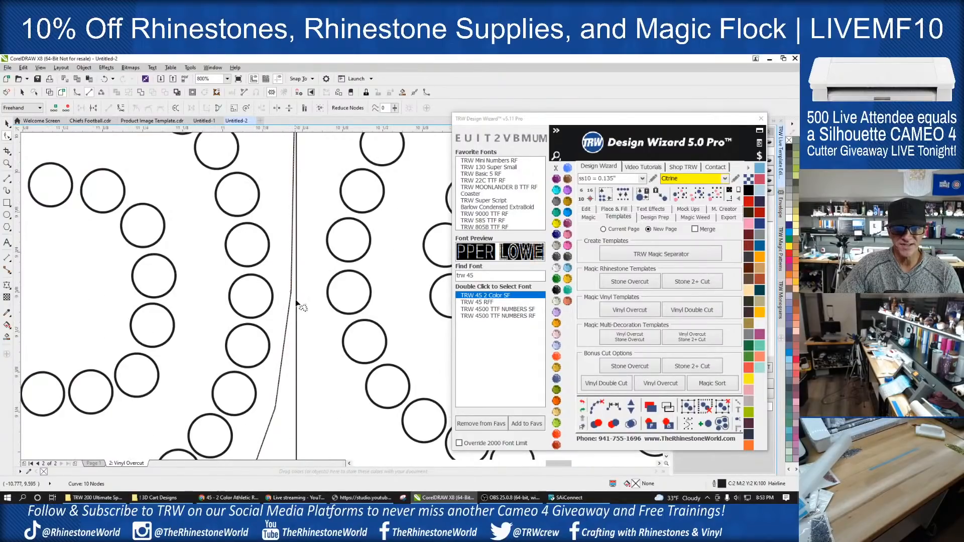
{"action": "left_click", "coordinate": [291, 292]}
{"action": "left_click_drag", "start_coordinate": [292, 292], "coordinate": [296, 293]}
{"action": "scroll", "coordinate": [296, 294], "scroll_direction": "down", "scroll_amount": 2}
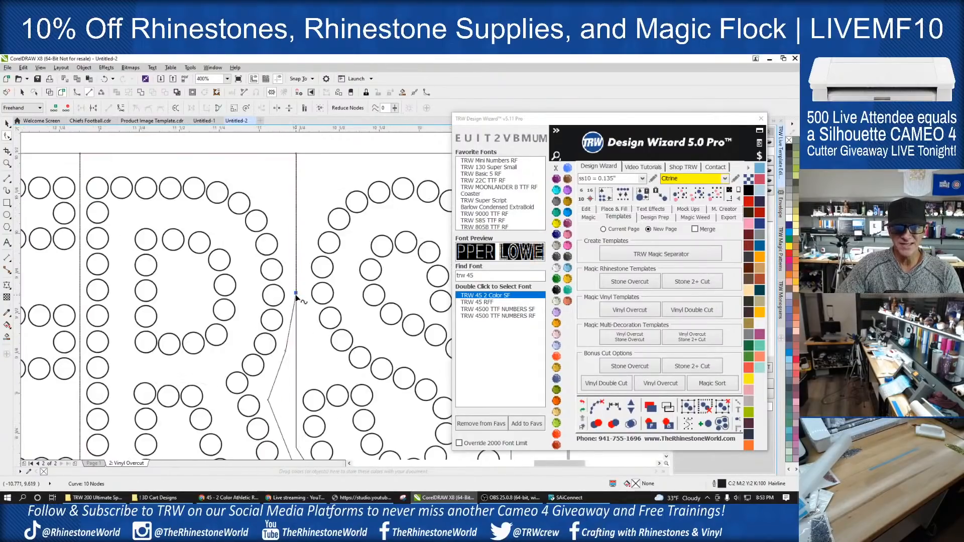
{"action": "left_click", "coordinate": [7, 123]}
{"action": "left_click", "coordinate": [231, 203]}
- Select the whole PANTHERS design with its letter boxes and launch the Cut/Plot (CM4) plug-in
{"action": "scroll", "coordinate": [352, 234], "scroll_direction": "down", "scroll_amount": 1}
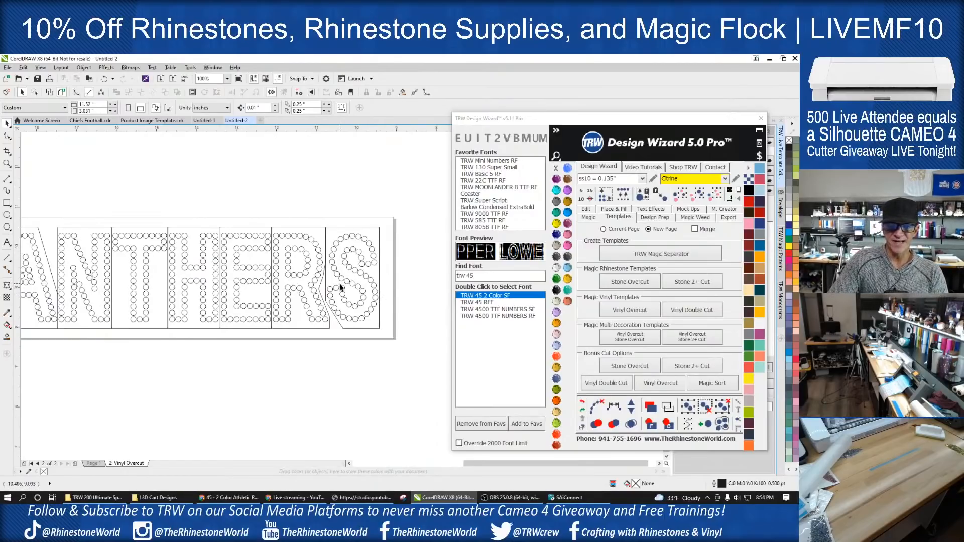
{"action": "scroll", "coordinate": [353, 234], "scroll_direction": "down", "scroll_amount": 1}
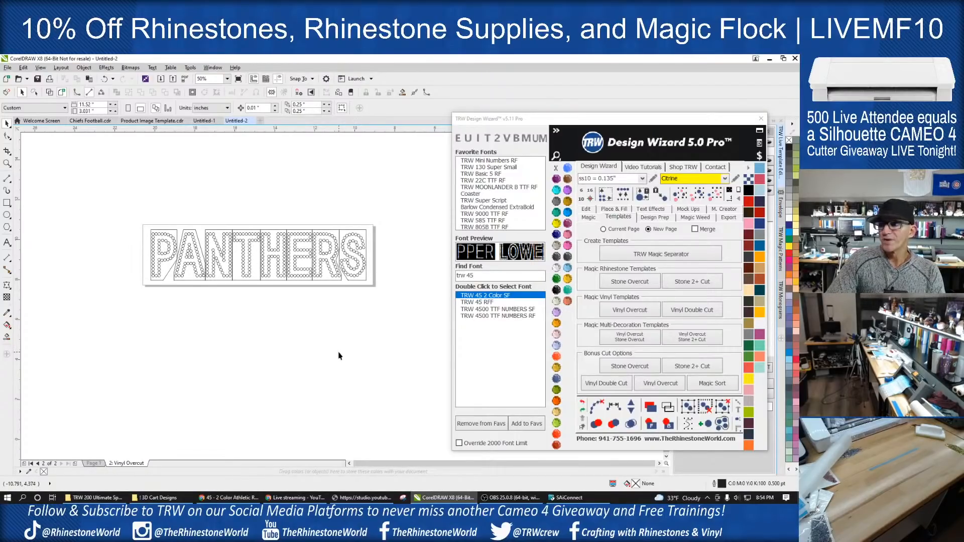
{"action": "scroll", "coordinate": [398, 258], "scroll_direction": "up", "scroll_amount": 1}
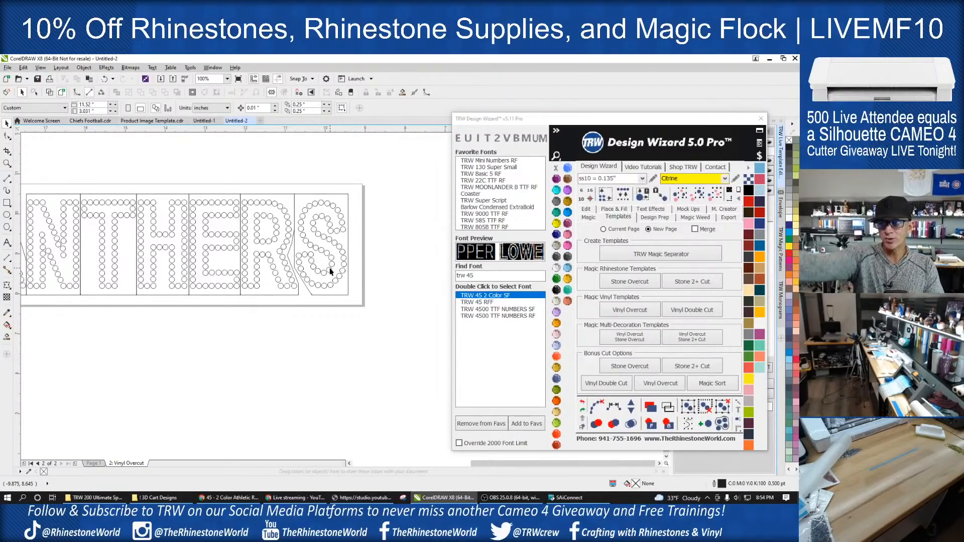
{"action": "scroll", "coordinate": [386, 244], "scroll_direction": "down", "scroll_amount": 1}
{"action": "left_click_drag", "start_coordinate": [377, 199], "coordinate": [101, 333]}
{"action": "left_click", "coordinate": [373, 78]}
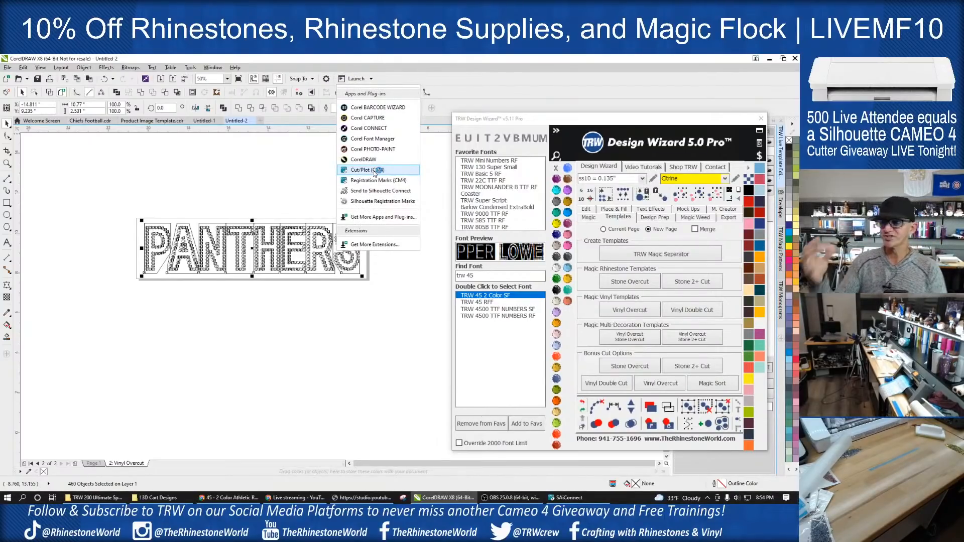
{"action": "left_click", "coordinate": [374, 173]}
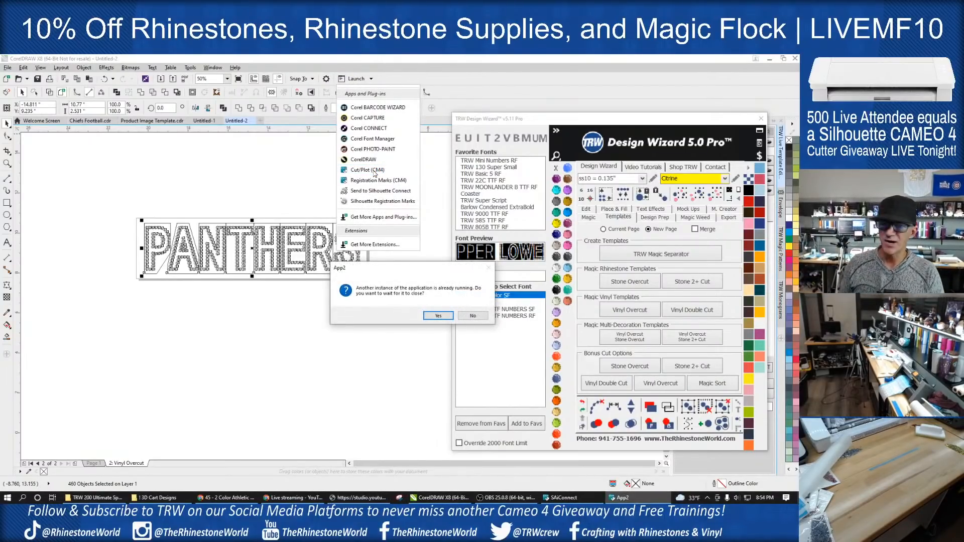